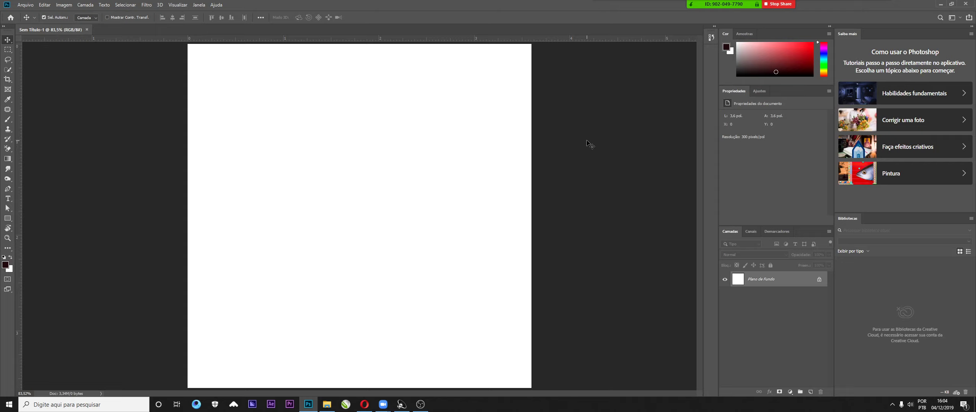
Step: Switch the workspace to Fotografia and return it to Essenciais (Padrão)
{"action": "left_click", "coordinate": [199, 5]}
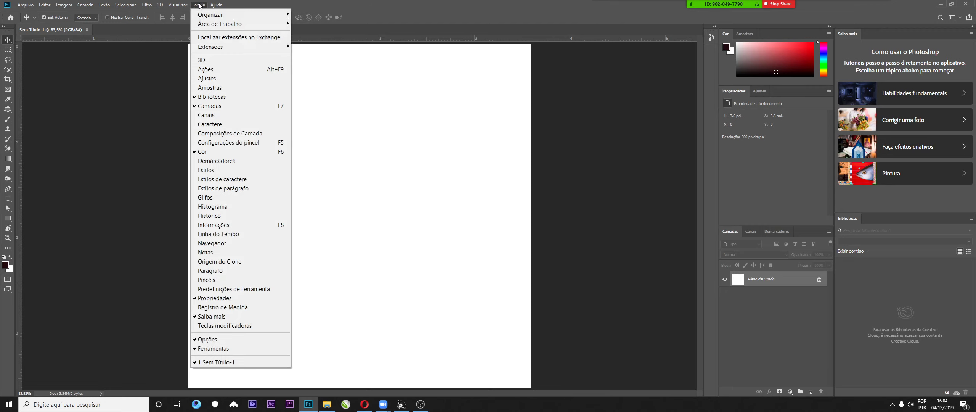
{"action": "mouse_move", "coordinate": [205, 25]}
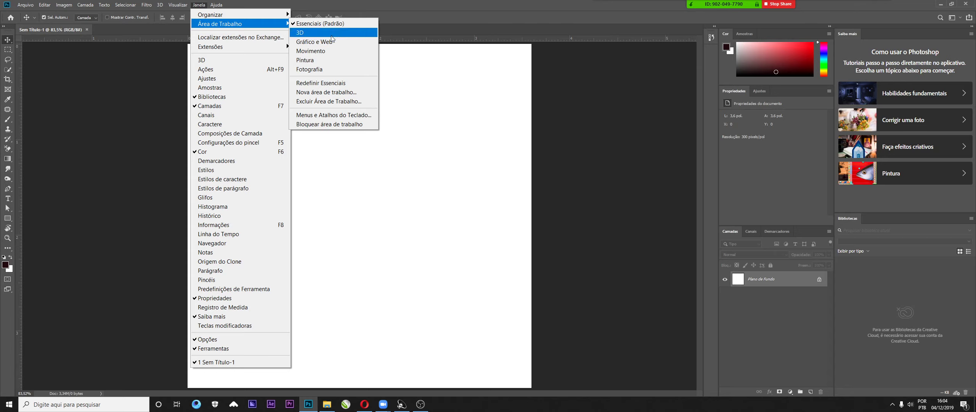
{"action": "left_click", "coordinate": [324, 69]}
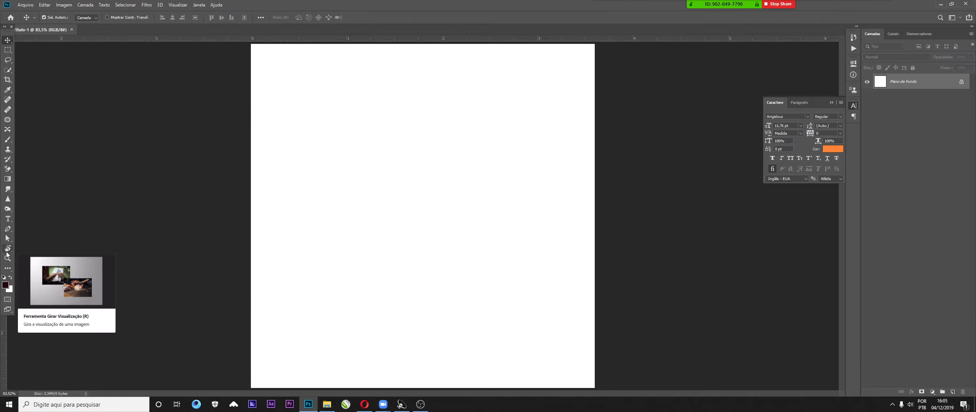
{"action": "left_click", "coordinate": [204, 5]}
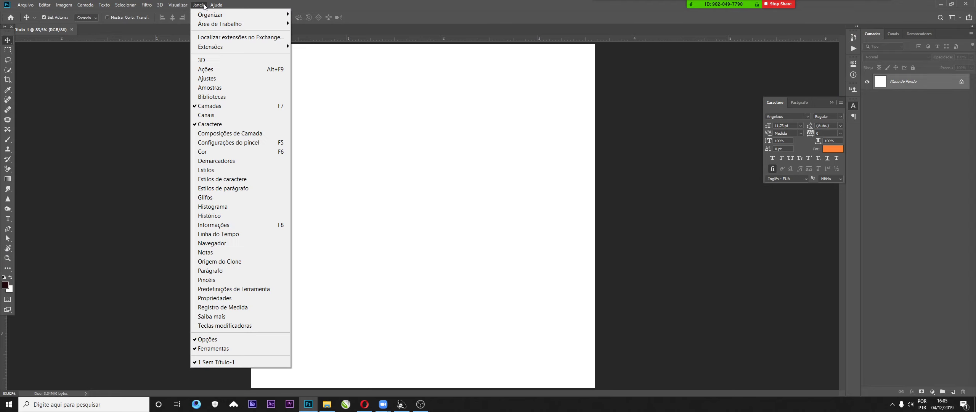
{"action": "mouse_move", "coordinate": [260, 29]}
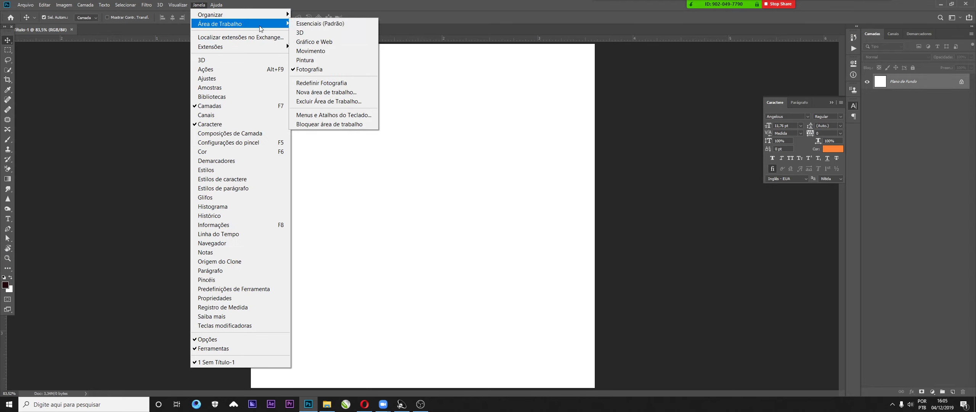
{"action": "left_click", "coordinate": [321, 23]}
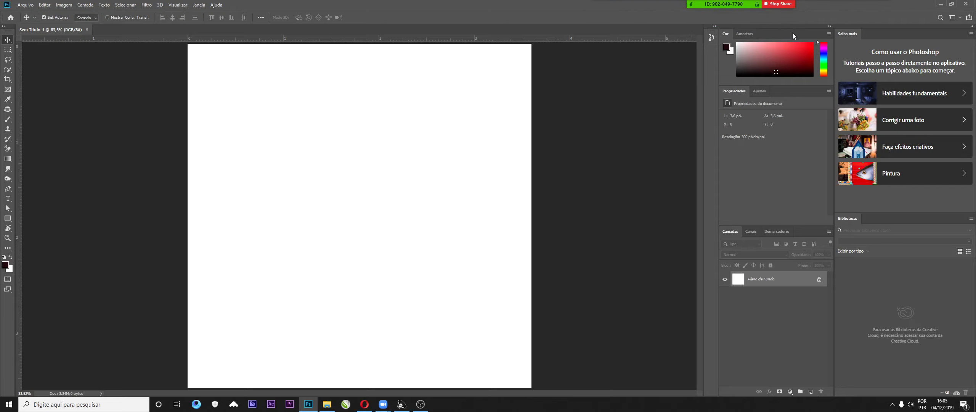
Step: Undock the Cor, Saiba mais and Bibliotecas panels, and close Bibliotecas and Saiba mais
{"action": "left_click_drag", "start_coordinate": [796, 33], "coordinate": [786, 48]}
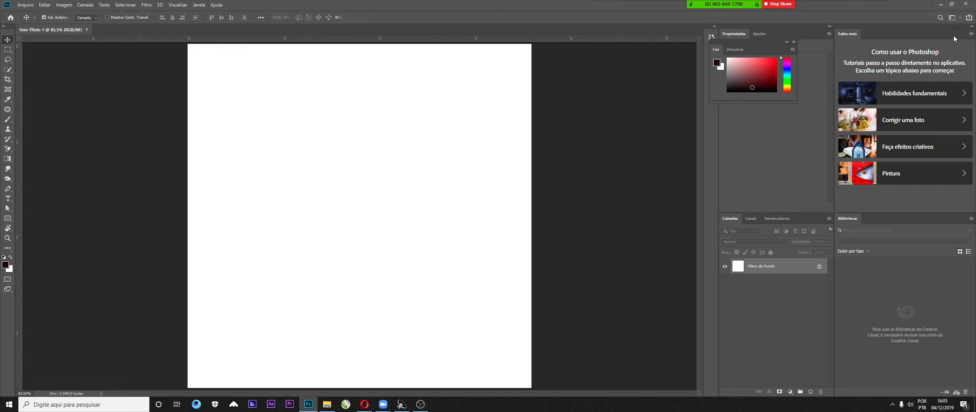
{"action": "left_click_drag", "start_coordinate": [953, 35], "coordinate": [679, 105]}
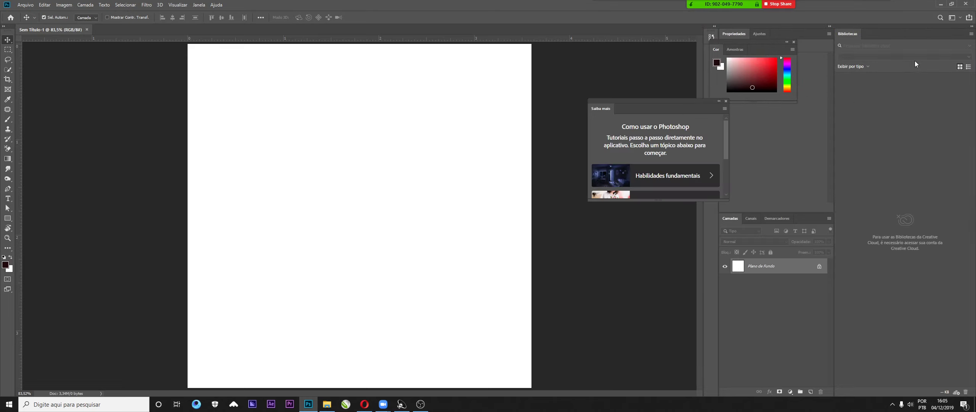
{"action": "left_click_drag", "start_coordinate": [910, 32], "coordinate": [588, 89]}
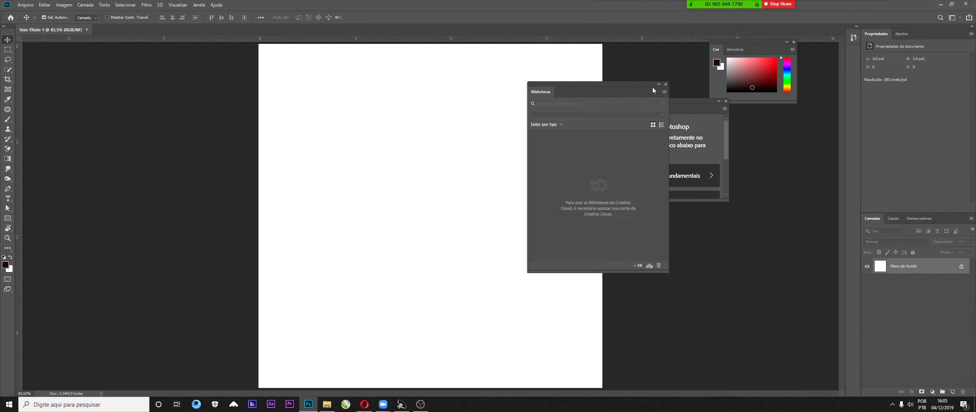
{"action": "left_click", "coordinate": [666, 85]}
{"action": "left_click", "coordinate": [725, 101]}
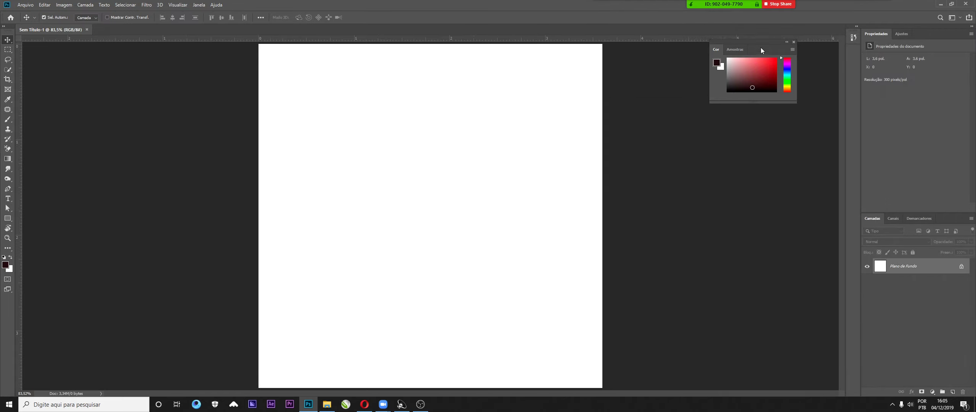
Step: Close the floating Cor panel, and undock and close the Propriedades panel
{"action": "left_click_drag", "start_coordinate": [761, 47], "coordinate": [749, 99]}
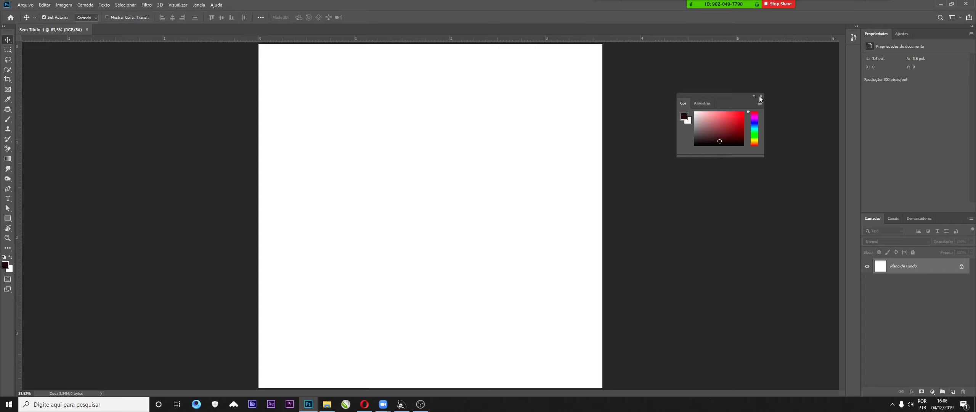
{"action": "left_click", "coordinate": [760, 96]}
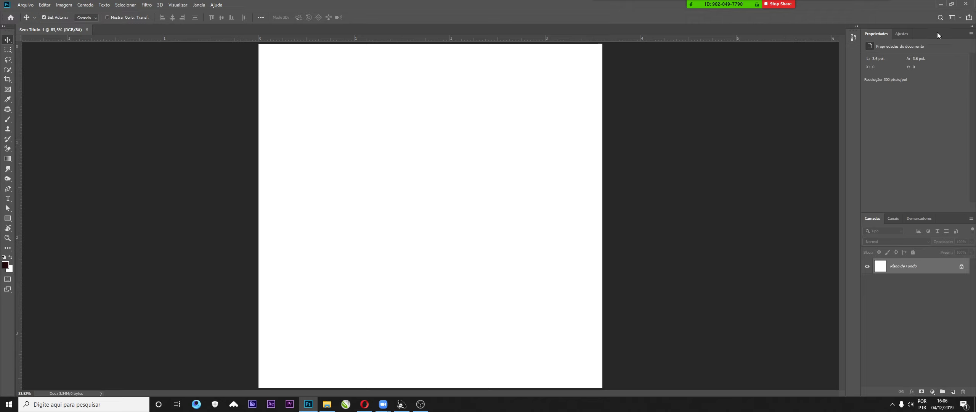
{"action": "left_click_drag", "start_coordinate": [937, 33], "coordinate": [720, 112]}
{"action": "left_click", "coordinate": [731, 110]}
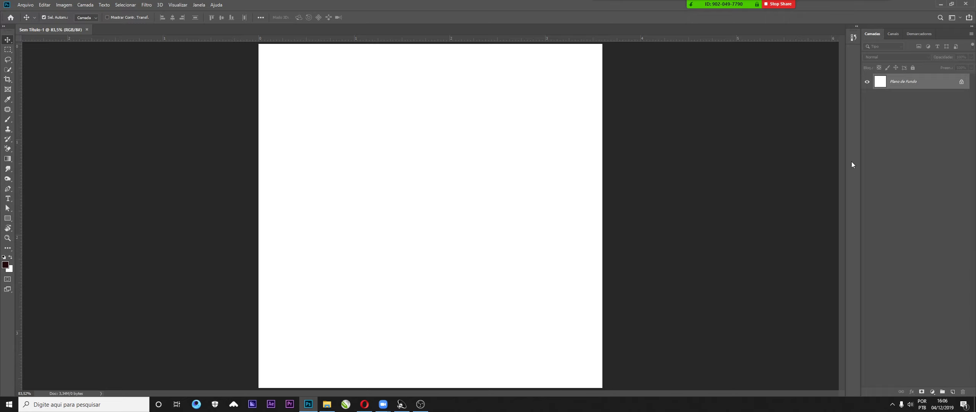
Step: Show the Caractere panel in the workspace
{"action": "left_click", "coordinate": [199, 5]}
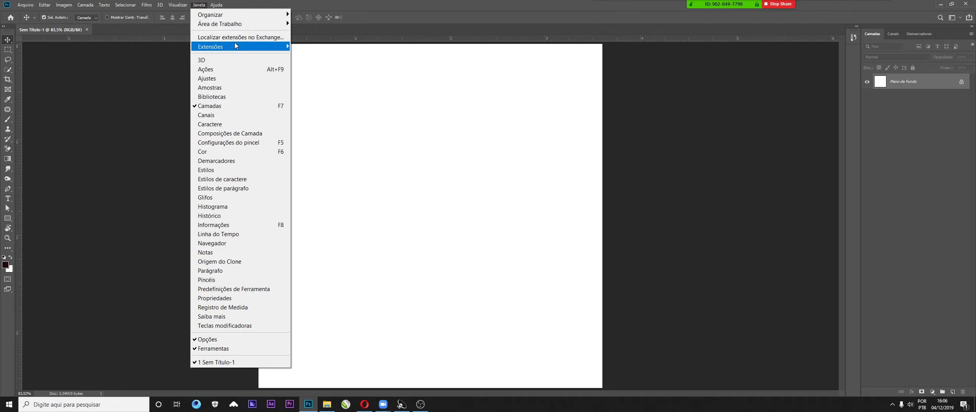
{"action": "mouse_move", "coordinate": [234, 47]}
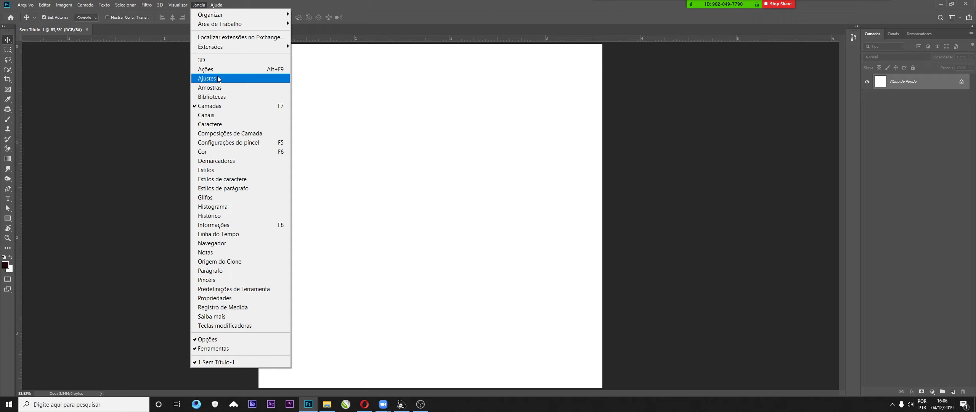
{"action": "left_click", "coordinate": [219, 125]}
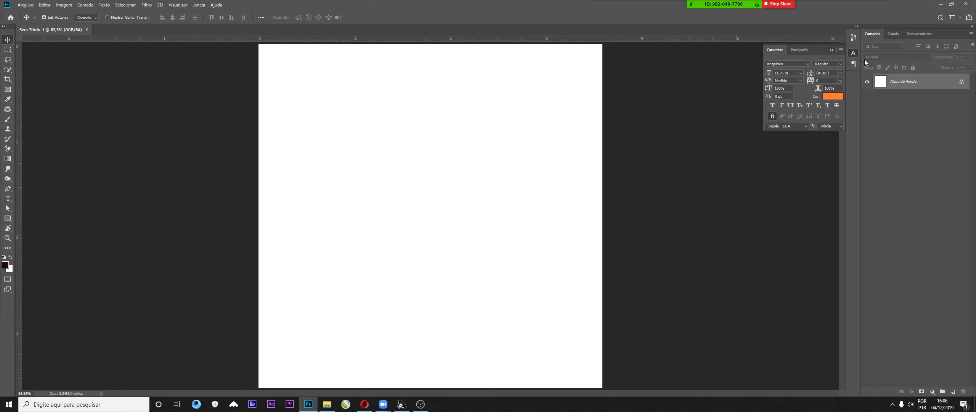
Step: Show the Propriedades panel and dock it in the collapsed icon column beside the Camadas panel
{"action": "left_click", "coordinate": [199, 6]}
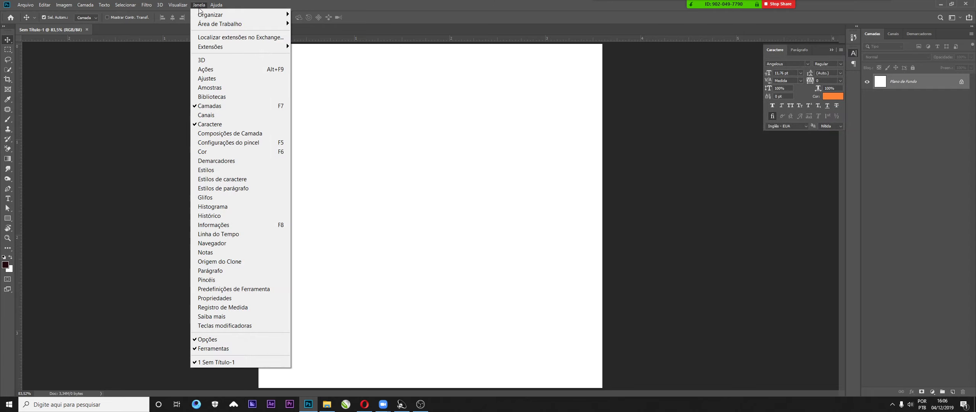
{"action": "left_click", "coordinate": [237, 298]}
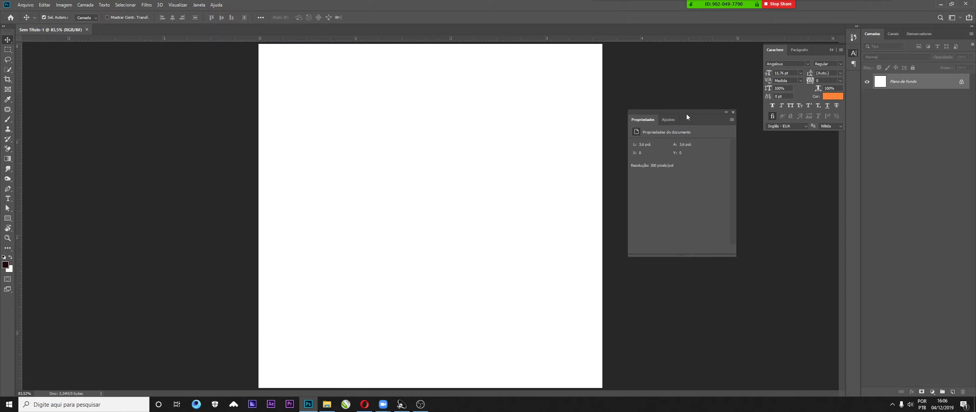
{"action": "left_click_drag", "start_coordinate": [687, 117], "coordinate": [849, 89]}
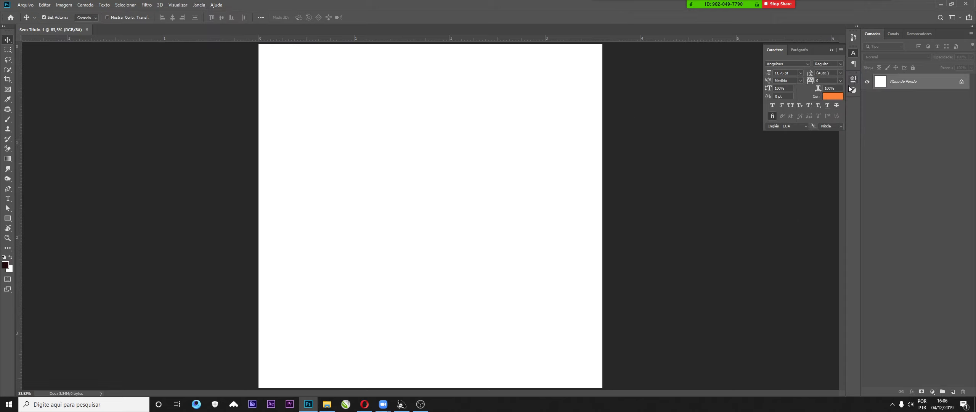
Step: View the Parágrafo panel, return to the Caractere panel and collapse the group to icons
{"action": "left_click", "coordinate": [200, 4]}
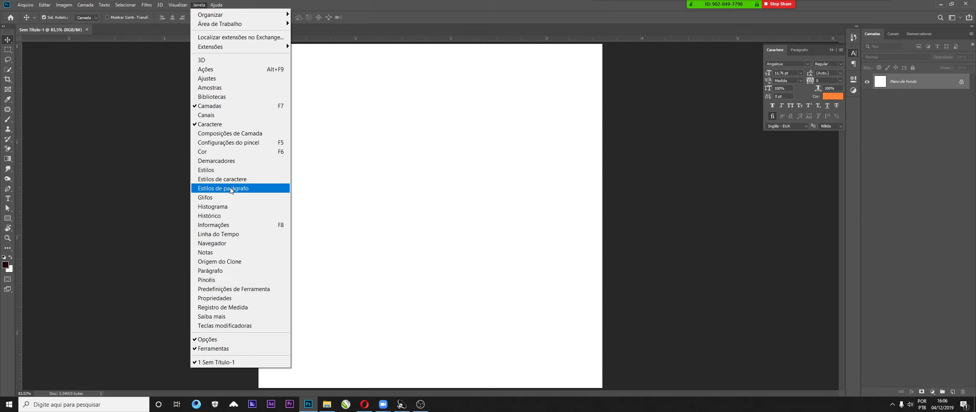
{"action": "left_click", "coordinate": [799, 50]}
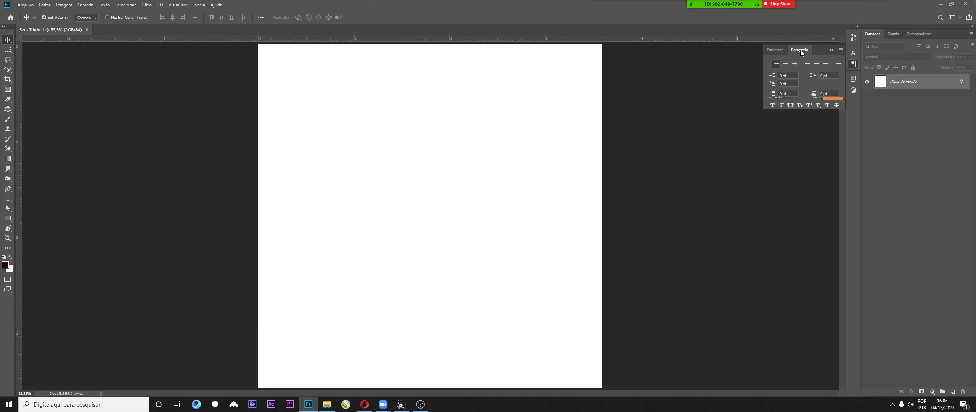
{"action": "left_click", "coordinate": [196, 5]}
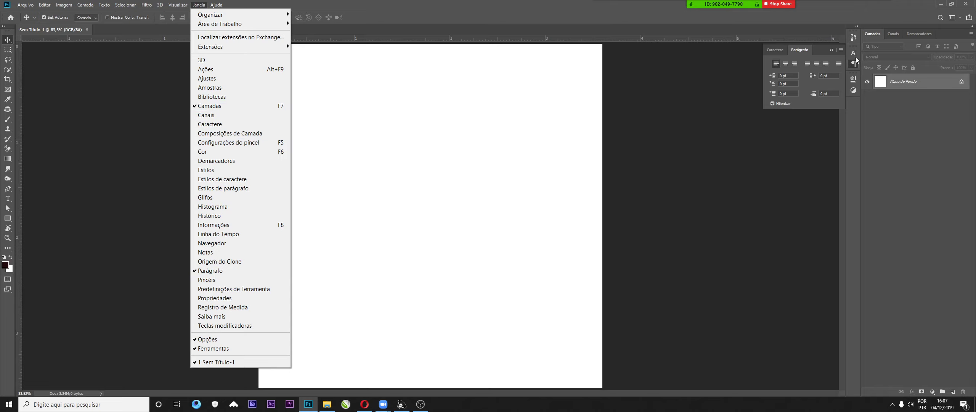
{"action": "left_click", "coordinate": [854, 82]}
{"action": "left_click", "coordinate": [855, 82]}
{"action": "left_click", "coordinate": [853, 53]}
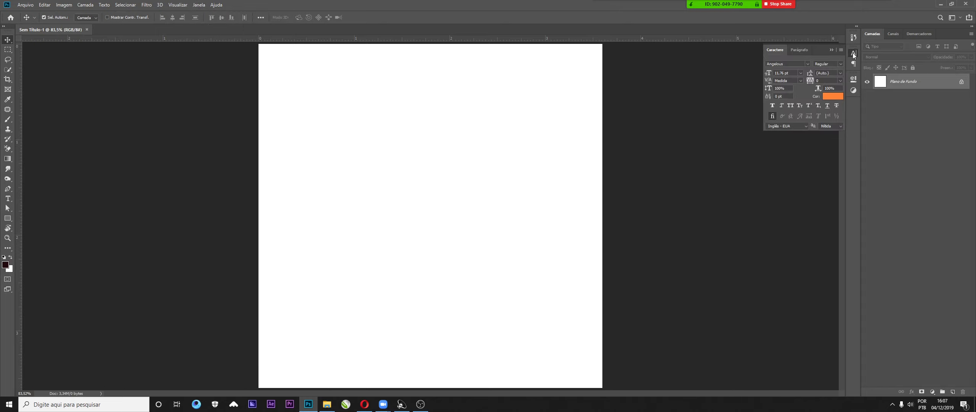
{"action": "left_click", "coordinate": [832, 50]}
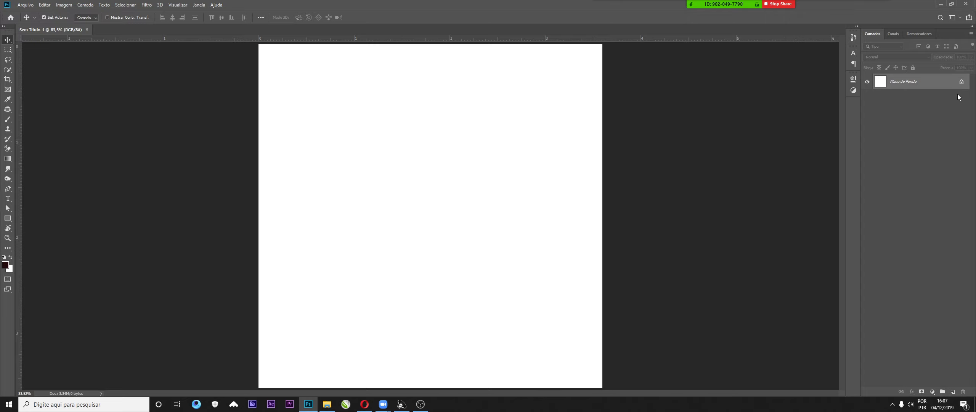
Step: Unlock the Plano de Fundo layer, undoing and repeating the unlock to demonstrate it
{"action": "left_click", "coordinate": [961, 81]}
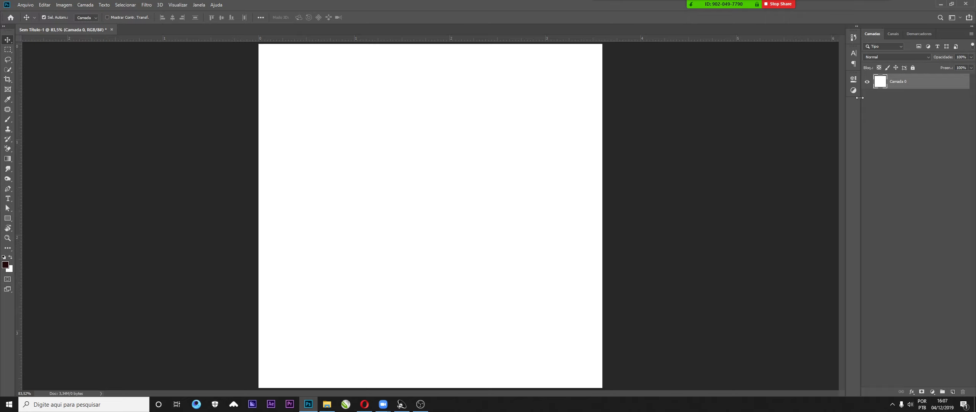
{"action": "key", "text": "ctrl+z"}
{"action": "left_click", "coordinate": [964, 82]}
{"action": "key", "text": "ctrl+z"}
{"action": "left_click", "coordinate": [960, 82]}
Step: Try moving the unlocked white layer down the canvas, and undo both the move and the unlocking
{"action": "left_click_drag", "start_coordinate": [421, 192], "coordinate": [449, 279]}
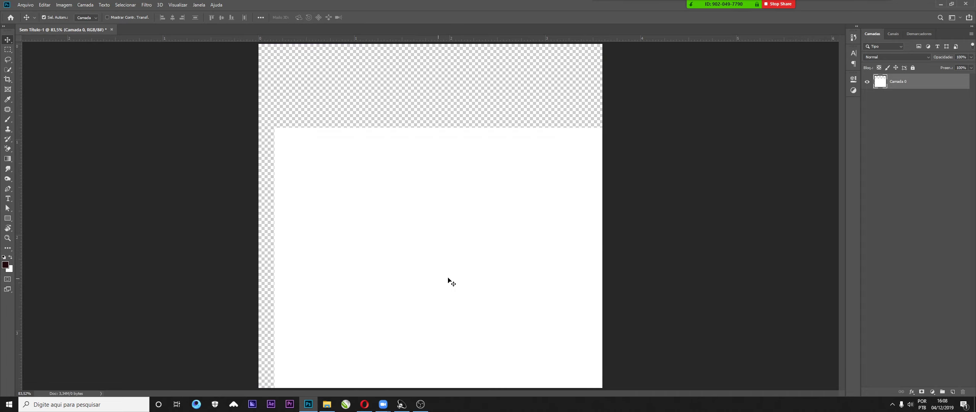
{"action": "key", "text": "ctrl+z"}
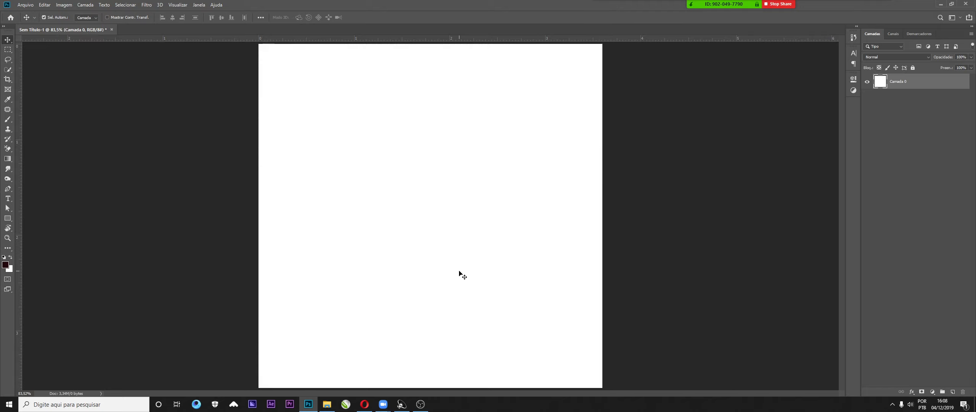
{"action": "key", "text": "z"}
{"action": "key", "text": "ctrl+z"}
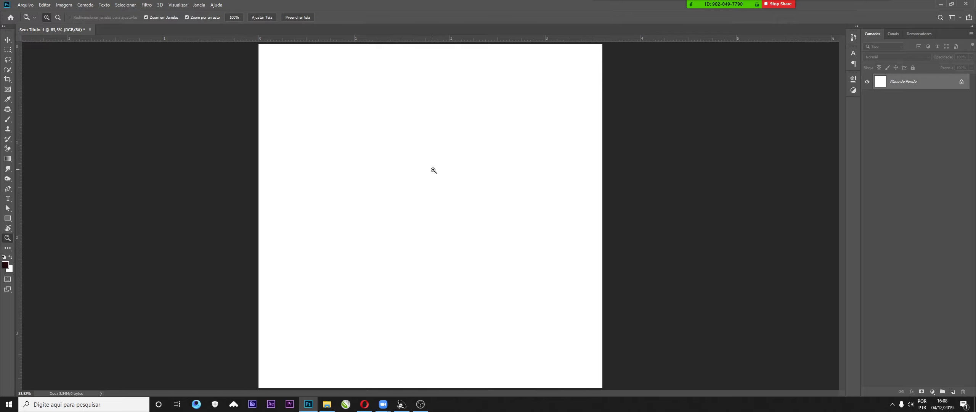
{"action": "left_click", "coordinate": [8, 41]}
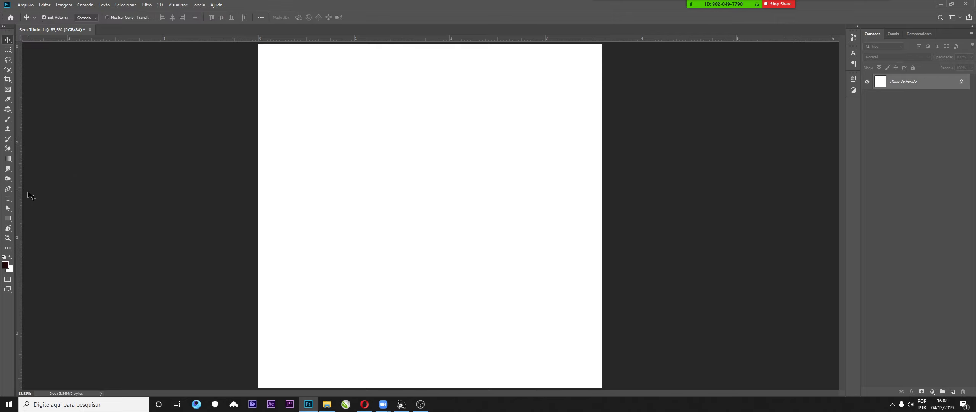
Step: Draw a black rectangle about 227 by 193 px in the upper-left part of the canvas
{"action": "left_click", "coordinate": [7, 218]}
{"action": "left_click_drag", "start_coordinate": [333, 130], "coordinate": [405, 191]}
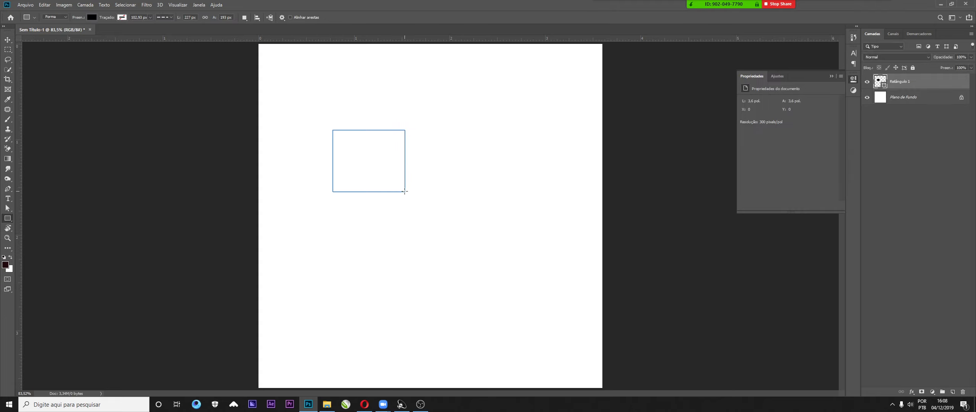
{"action": "left_click", "coordinate": [8, 39]}
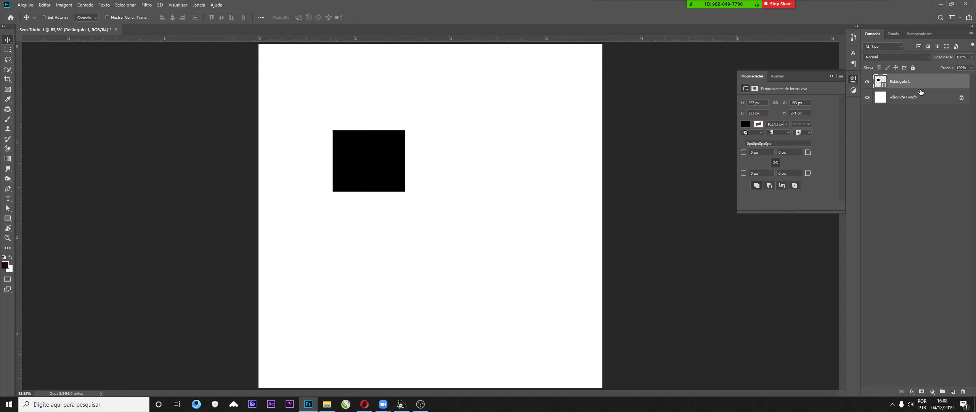
Step: Select the rectangle and Plano de Fundo layers together, align their horizontal centres and deselect them
{"action": "left_click", "coordinate": [919, 110]}
{"action": "left_click", "coordinate": [916, 98]}
{"action": "left_click", "coordinate": [912, 84]}
{"action": "left_click", "coordinate": [912, 98], "text": "shift"}
{"action": "left_click", "coordinate": [171, 17]}
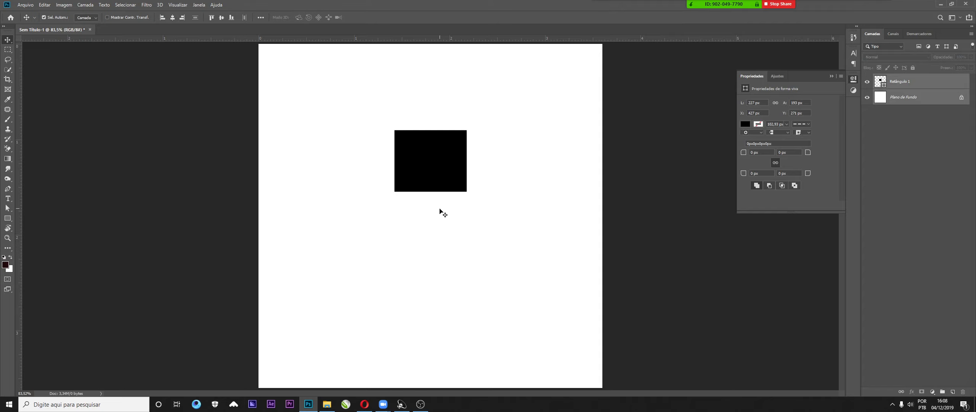
{"action": "left_click", "coordinate": [622, 228]}
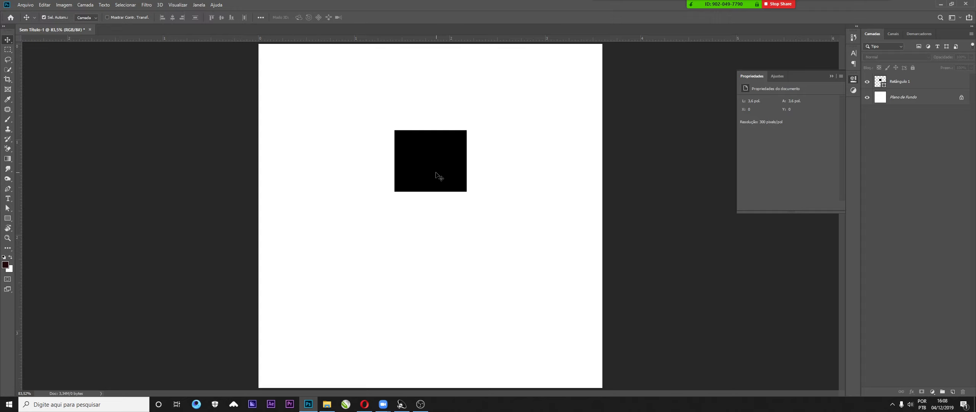
Step: Move the black rectangle down, delete it and collapse the Propriedades panel
{"action": "left_click_drag", "start_coordinate": [435, 174], "coordinate": [435, 210]}
{"action": "key", "text": "Delete"}
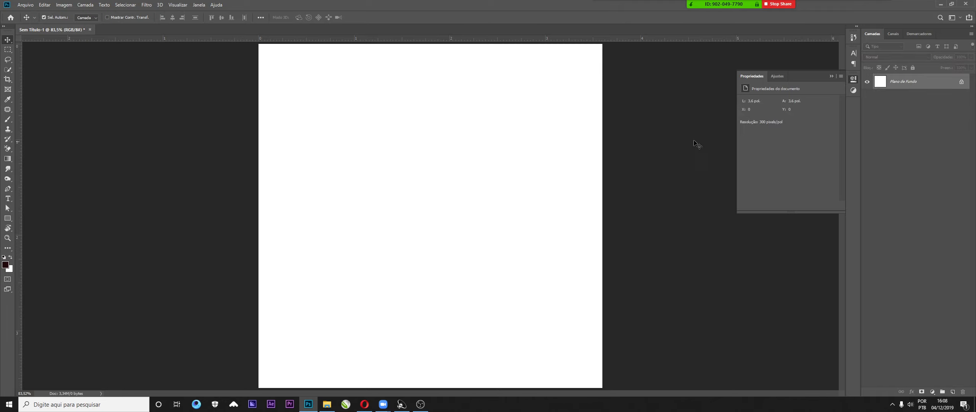
{"action": "left_click", "coordinate": [831, 76]}
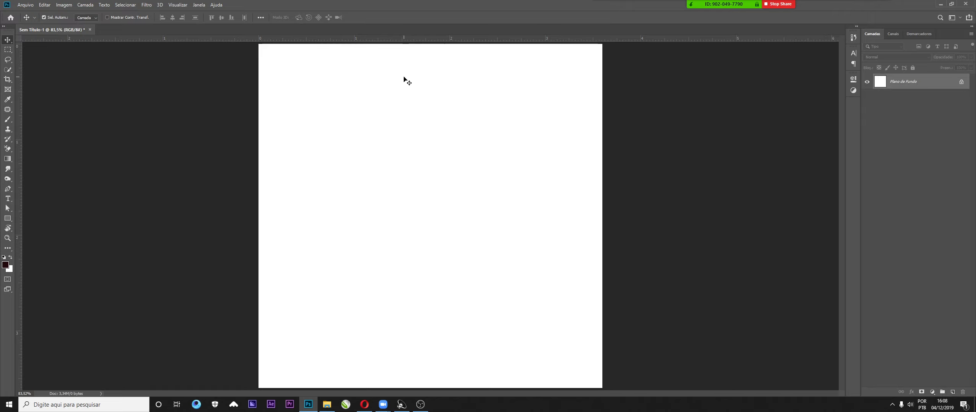
Step: Examine the background content options and the background colour picker for a new document, and close without creating it
{"action": "left_click", "coordinate": [25, 7]}
{"action": "left_click", "coordinate": [26, 14]}
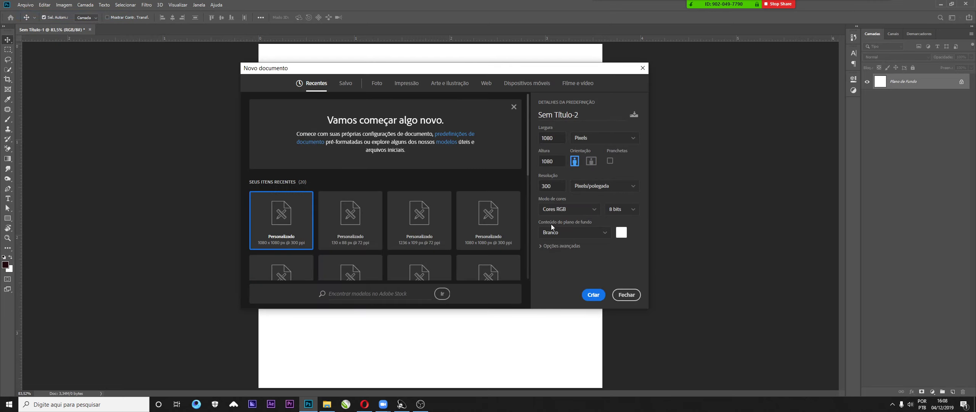
{"action": "left_click", "coordinate": [607, 234]}
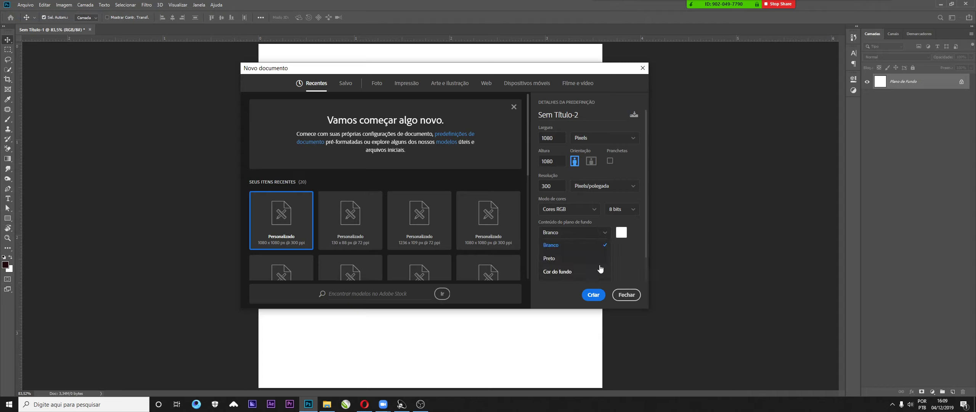
{"action": "left_click", "coordinate": [619, 263]}
{"action": "left_click", "coordinate": [621, 232]}
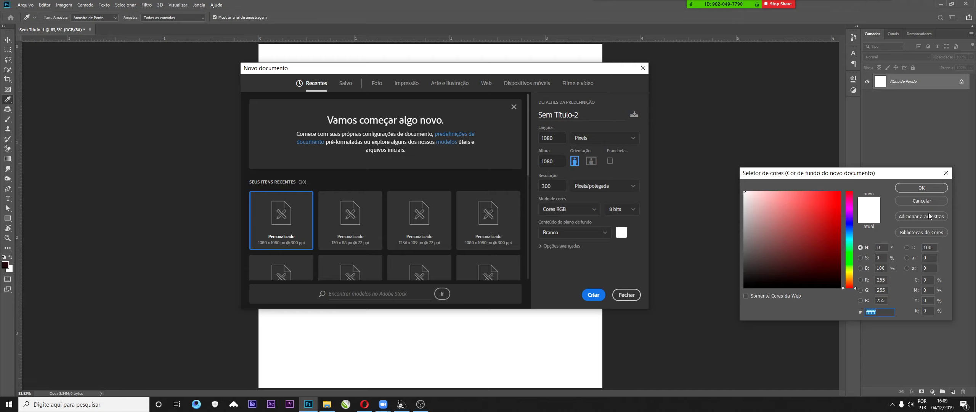
{"action": "left_click", "coordinate": [932, 201]}
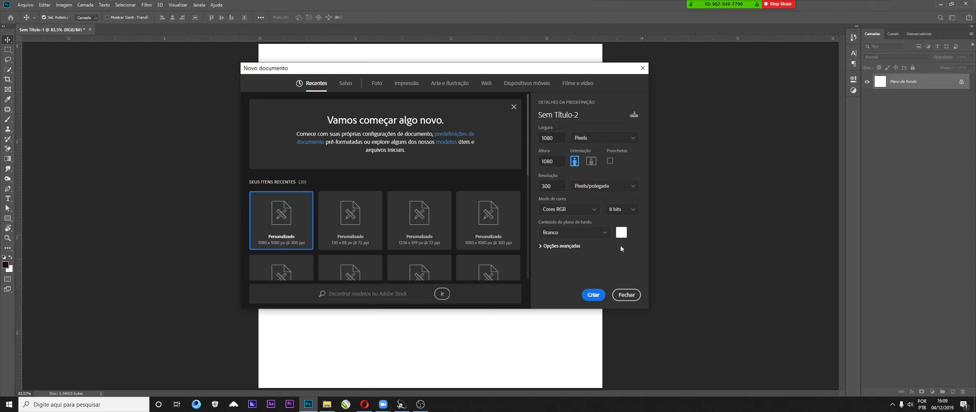
{"action": "left_click", "coordinate": [643, 69]}
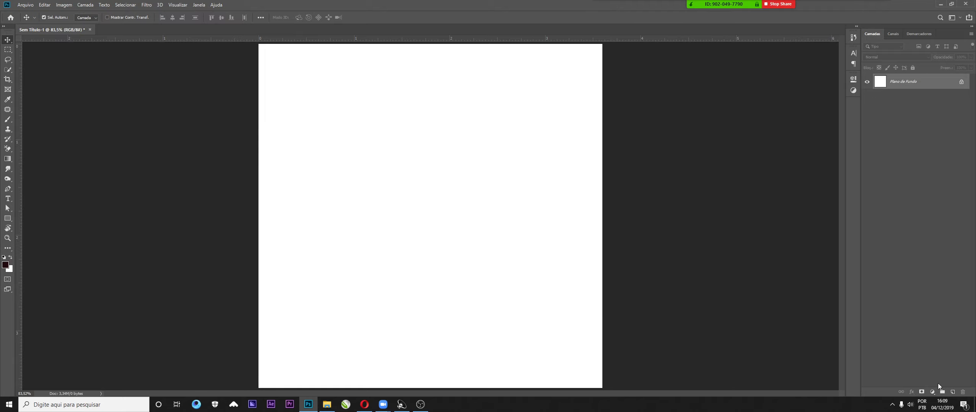
Step: Add a solid colour fill layer in black (000000) above Plano de Fundo, and reselect the background layer
{"action": "left_click", "coordinate": [933, 392]}
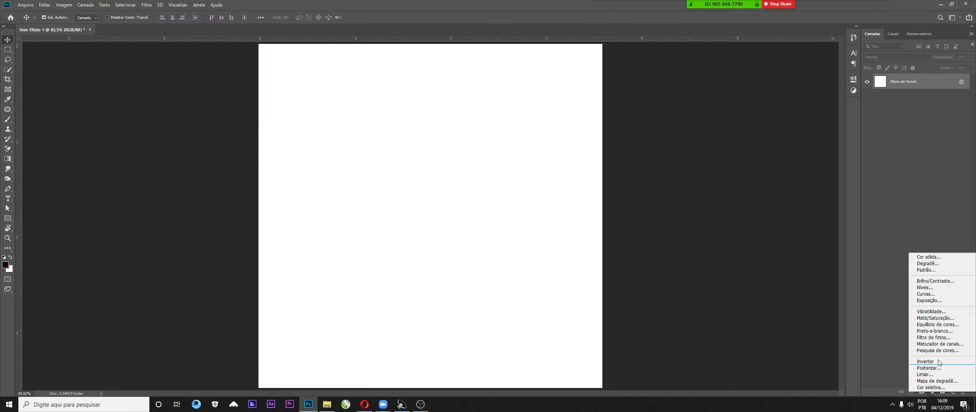
{"action": "left_click", "coordinate": [929, 257]}
{"action": "left_click_drag", "start_coordinate": [793, 280], "coordinate": [837, 295]}
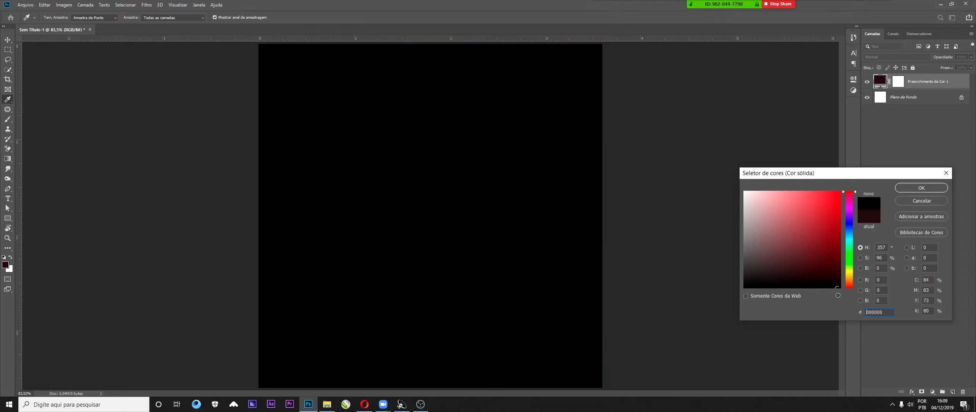
{"action": "left_click", "coordinate": [915, 190]}
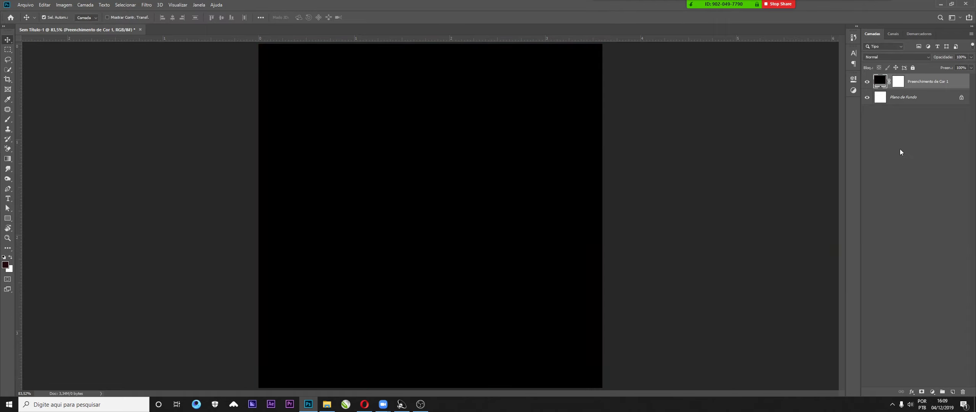
{"action": "left_click", "coordinate": [912, 98]}
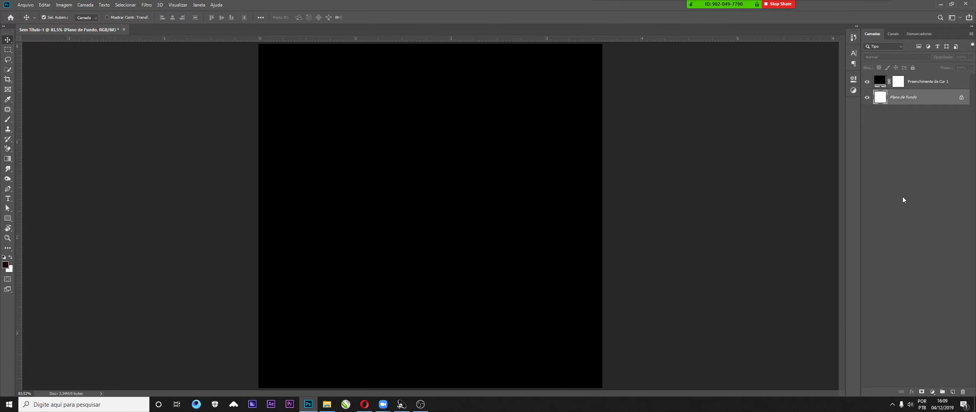
Step: Start a new 1080 × 1080 px document setup at 300 pixels per inch and name it FEED
{"action": "left_click", "coordinate": [25, 5]}
{"action": "left_click", "coordinate": [34, 14]}
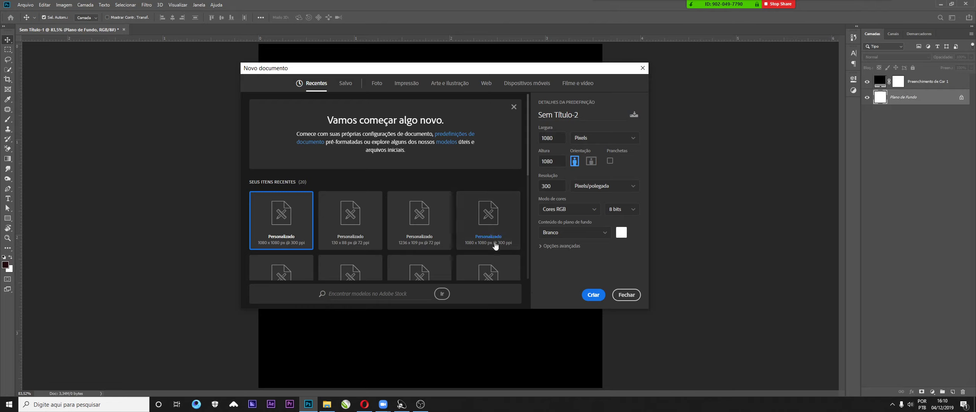
{"action": "left_click_drag", "start_coordinate": [510, 70], "coordinate": [585, 71]}
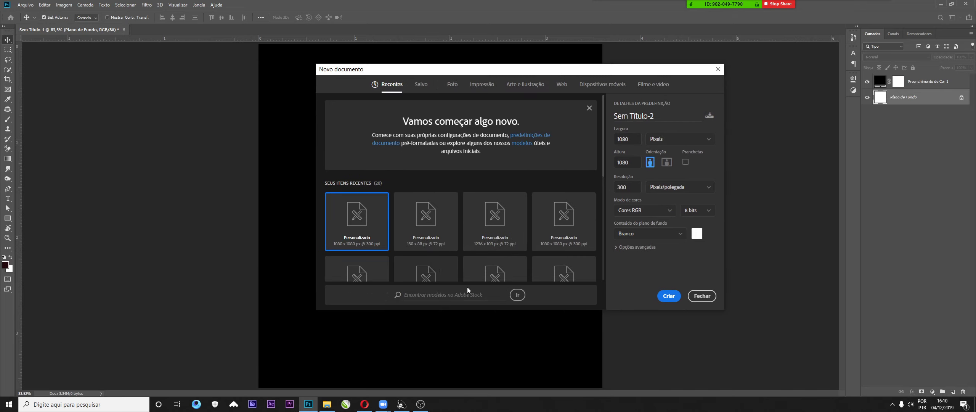
{"action": "left_click", "coordinate": [661, 115]}
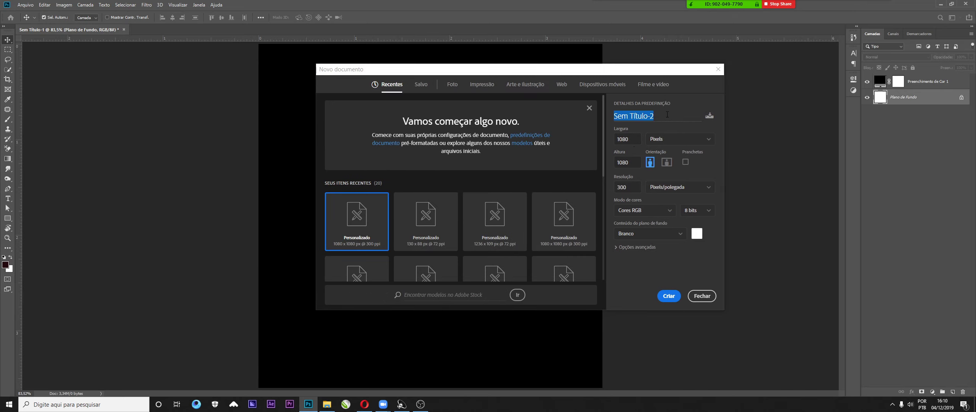
{"action": "type", "text": "INSTAGRAM"}
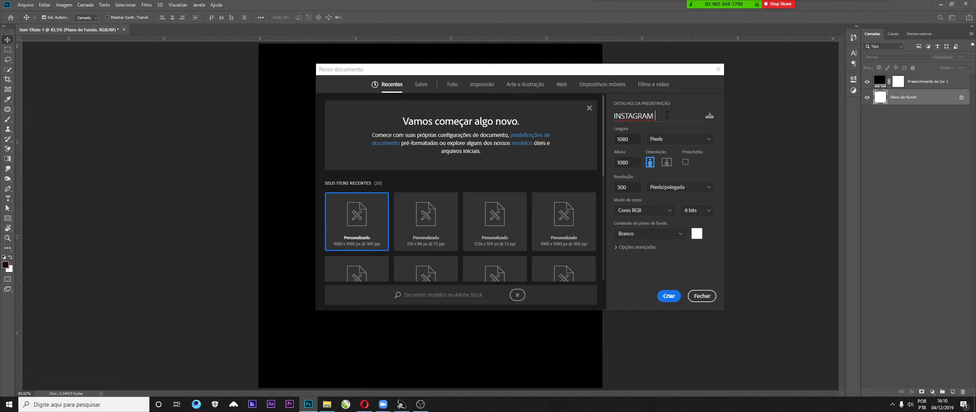
{"action": "key", "text": "BackSpace"}
{"action": "key", "text": "Home"}
{"action": "key", "text": "shift+End"}
{"action": "type", "text": "FEED"}
{"action": "left_click", "coordinate": [629, 187]}
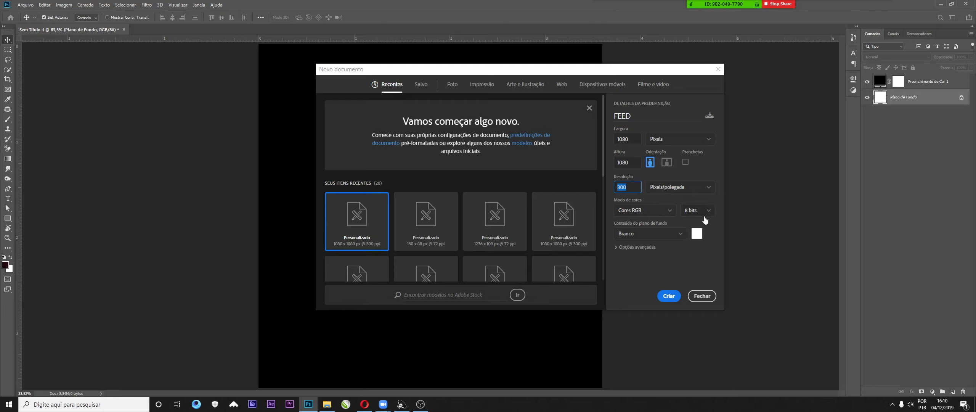
Step: Save the current document settings as a preset named FEED
{"action": "left_click", "coordinate": [711, 117]}
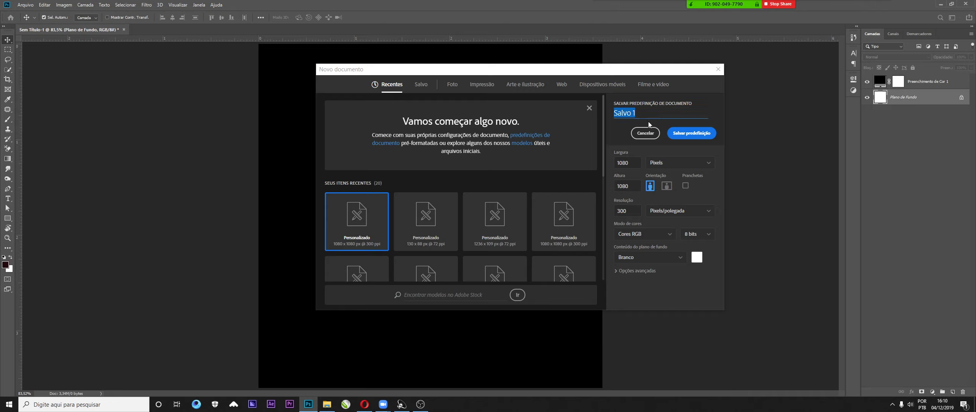
{"action": "type", "text": "FEED"}
{"action": "left_click", "coordinate": [692, 133]}
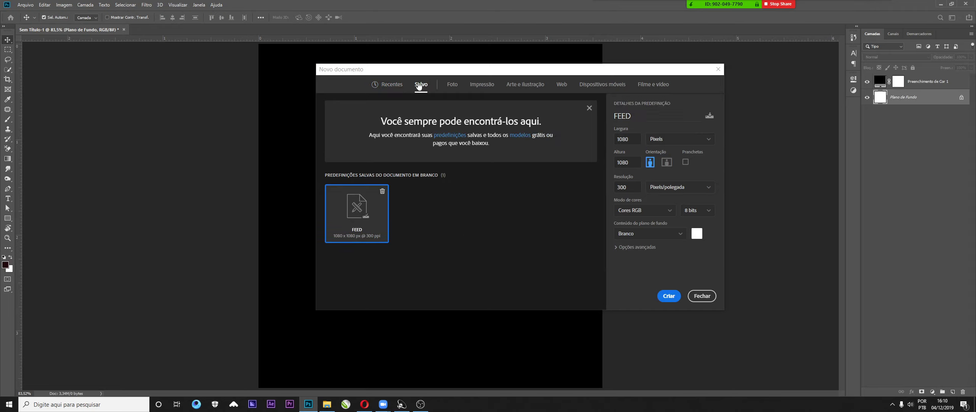
Step: Compare the recent items with the saved document presets, and close the new document window without creating a document
{"action": "left_click", "coordinate": [393, 84]}
{"action": "left_click", "coordinate": [421, 86]}
{"action": "left_click", "coordinate": [389, 84]}
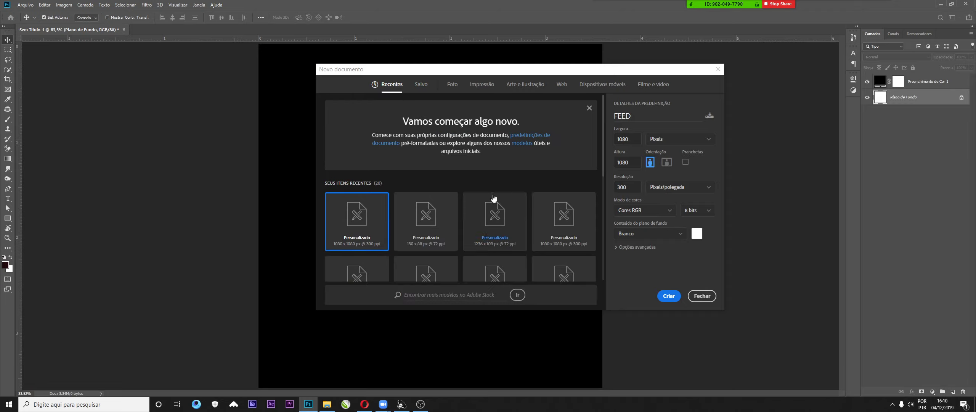
{"action": "left_click", "coordinate": [702, 296]}
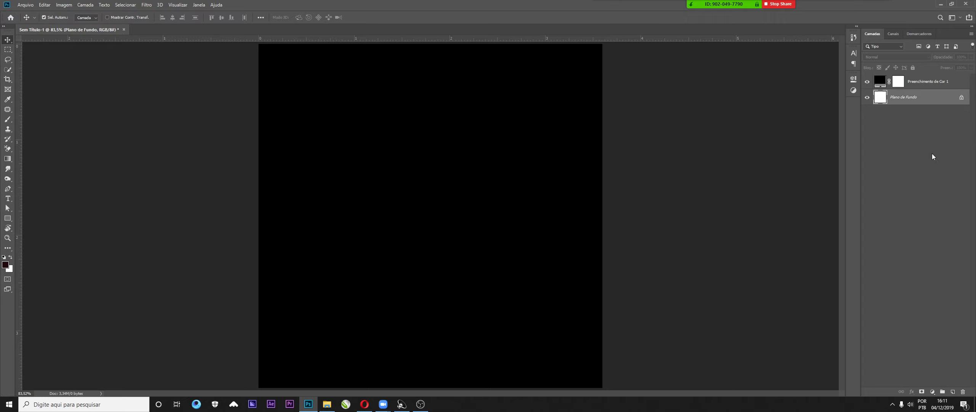
Step: View the Canais and Demarcadores panels, and return to the layers list
{"action": "left_click", "coordinate": [893, 35]}
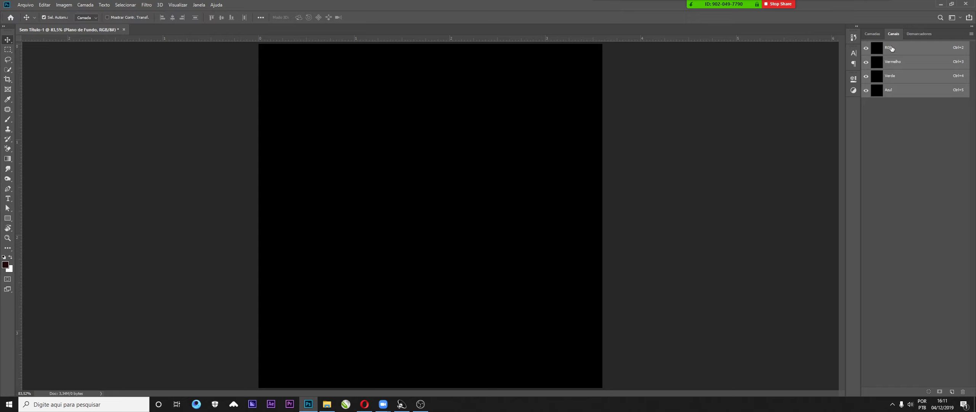
{"action": "left_click", "coordinate": [918, 35]}
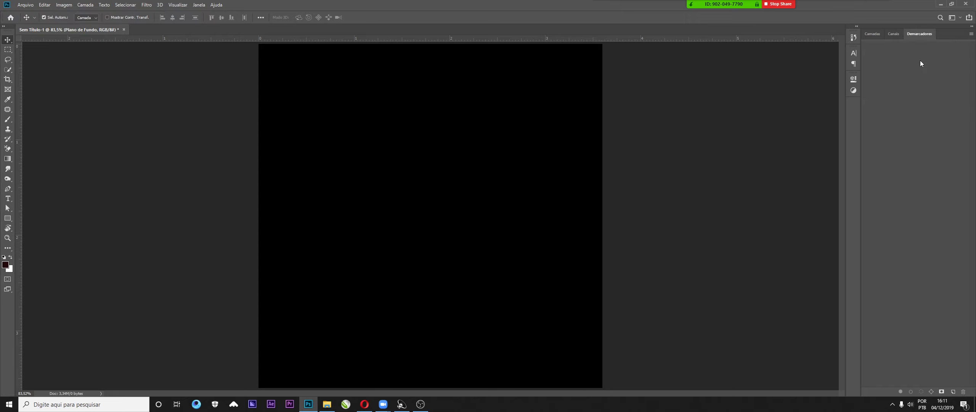
{"action": "left_click", "coordinate": [872, 35]}
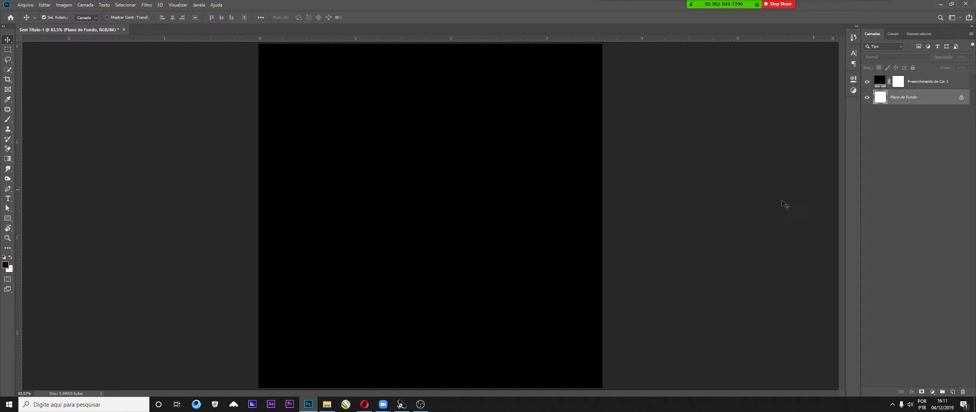
Step: Place the desktop fireworks image between Plano de Fundo and the black fill layer, and delete the placed layer
{"action": "left_click", "coordinate": [975, 408]}
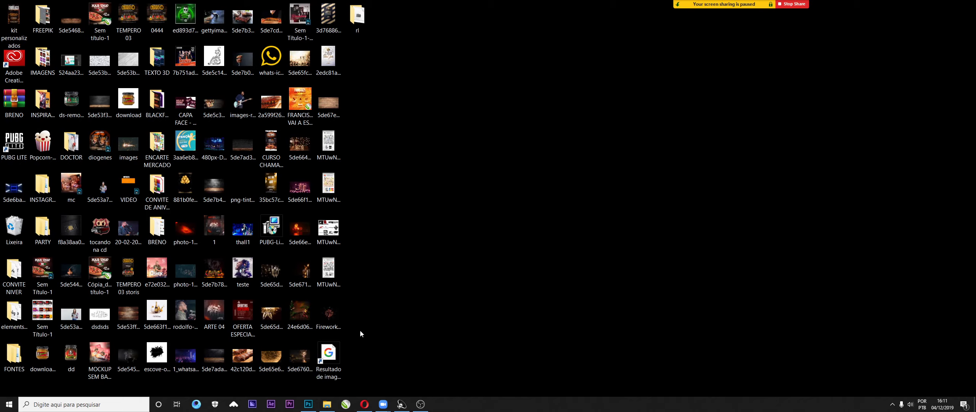
{"action": "left_click_drag", "start_coordinate": [337, 321], "coordinate": [446, 296]}
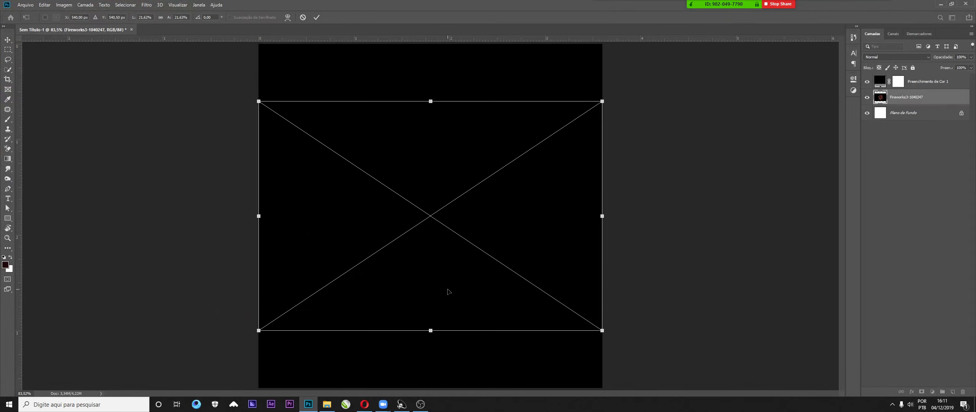
{"action": "key", "text": "Return"}
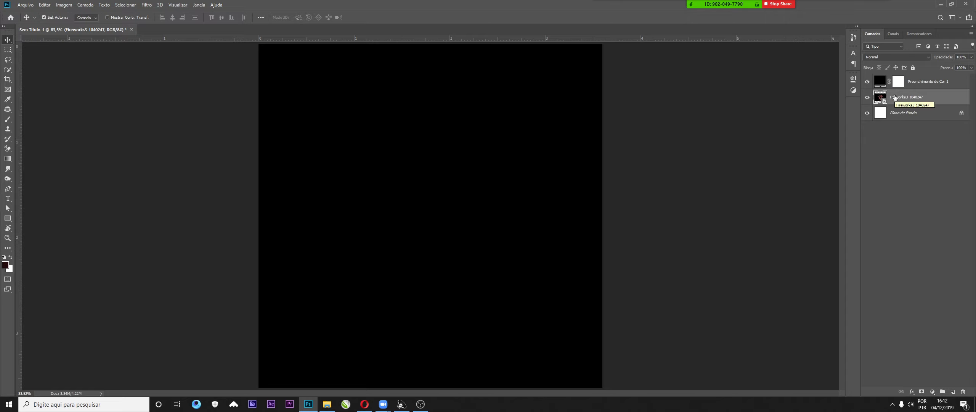
{"action": "key", "text": "Delete"}
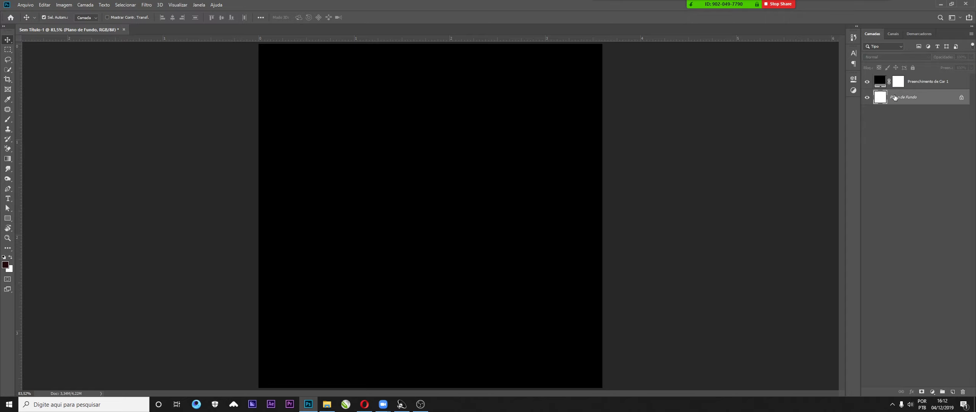
Step: Duplicate the black Preenchimento de Cor 1 fill layer three times
{"action": "left_click", "coordinate": [916, 86]}
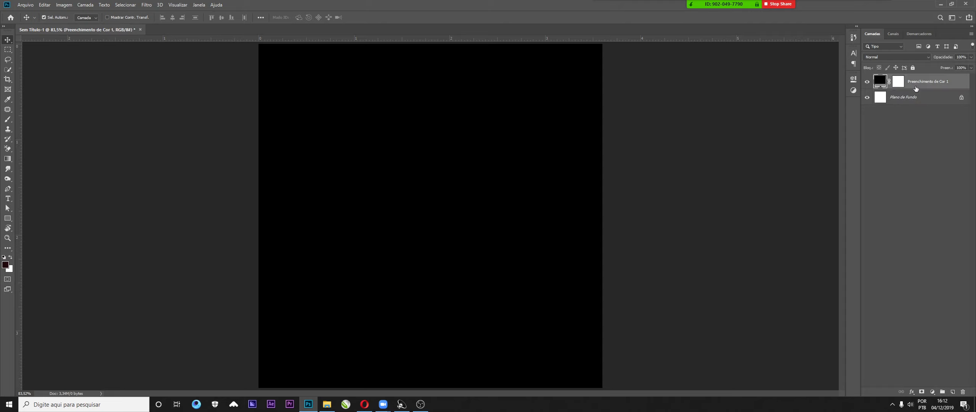
{"action": "key", "text": "ctrl+j"}
{"action": "key", "text": "ctrl+j"}
{"action": "key", "text": "ctrl+j"}
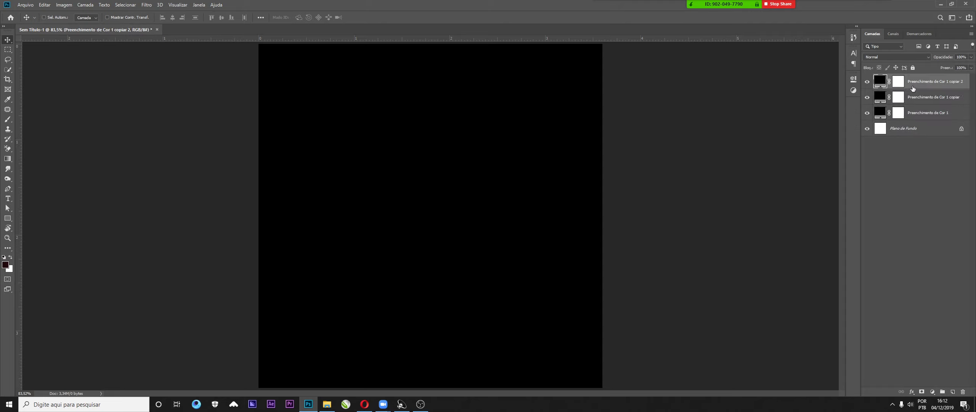
Step: Recolour the first copy of the black fill layer to bright red and the second copy to green (00ff06)
{"action": "double_click", "coordinate": [883, 113]}
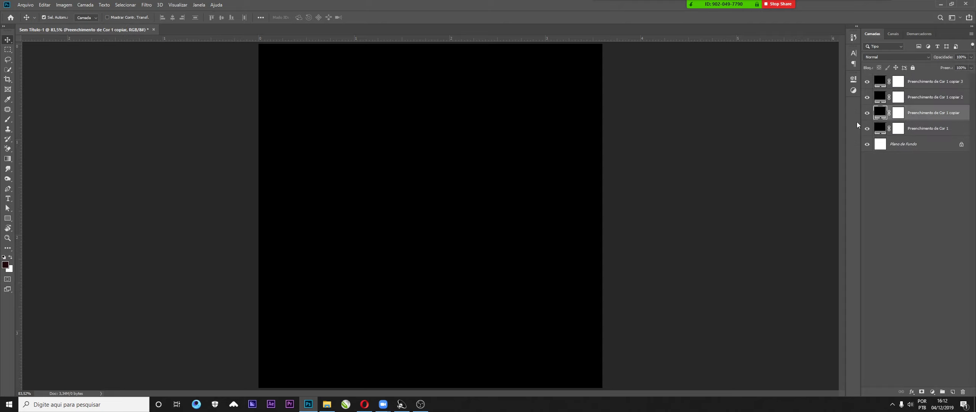
{"action": "type", "text": "ff0000"}
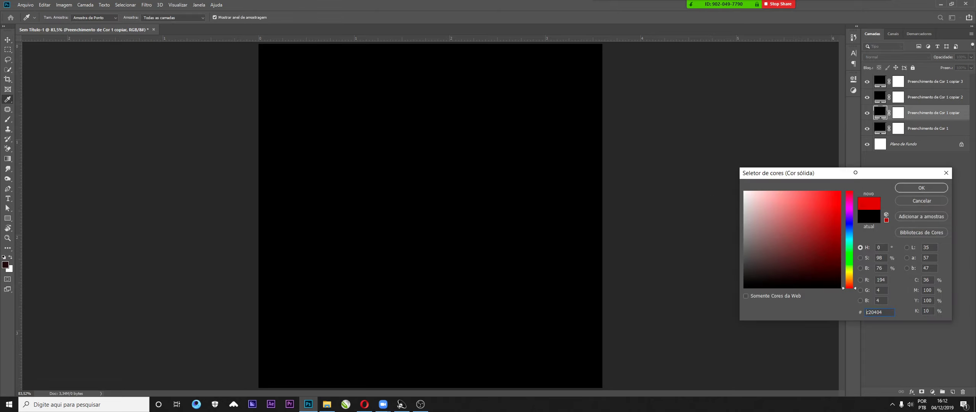
{"action": "left_click", "coordinate": [922, 188]}
{"action": "double_click", "coordinate": [884, 96]}
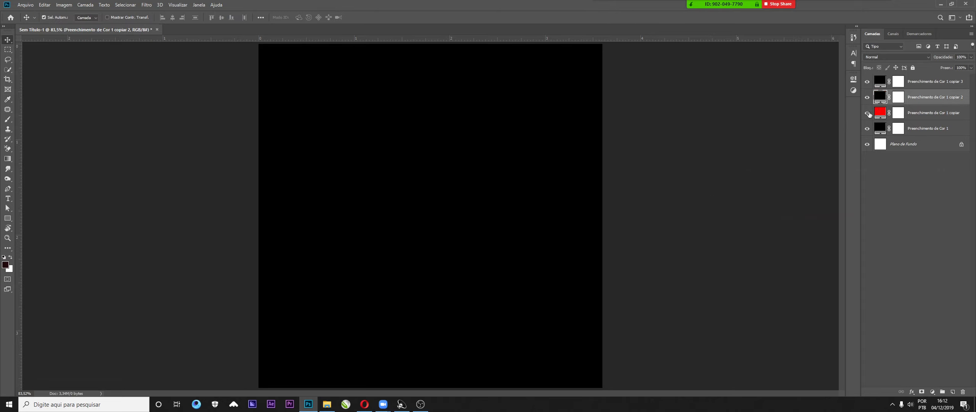
{"action": "left_click", "coordinate": [851, 256]}
{"action": "left_click_drag", "start_coordinate": [823, 248], "coordinate": [857, 165]}
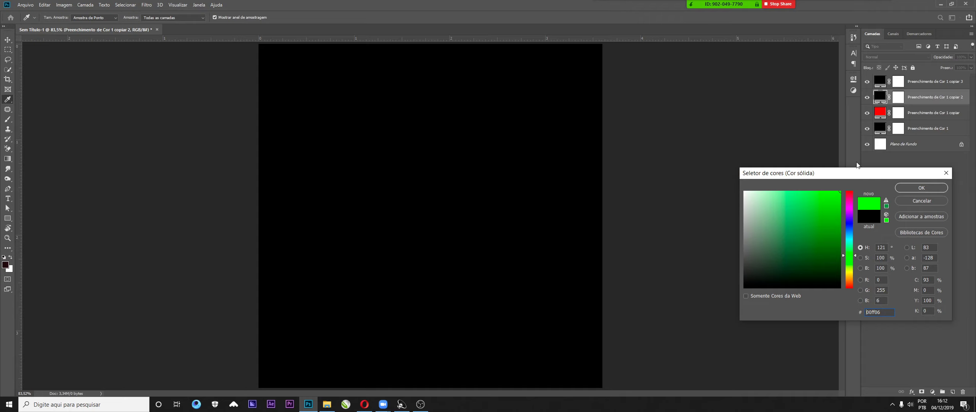
{"action": "left_click", "coordinate": [907, 187]}
Step: Recolour the third fill copy to yellow (ffd200) and move the original black fill layer to the top of the stack
{"action": "double_click", "coordinate": [879, 81]}
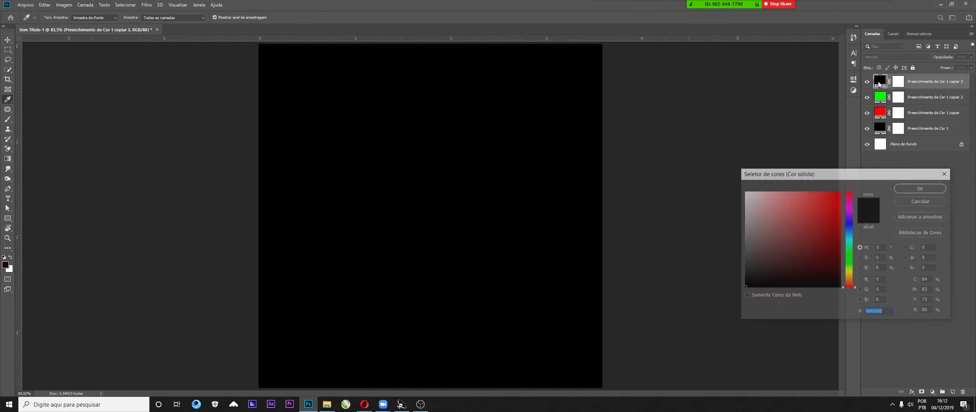
{"action": "left_click", "coordinate": [850, 275]}
{"action": "left_click_drag", "start_coordinate": [833, 252], "coordinate": [851, 183]}
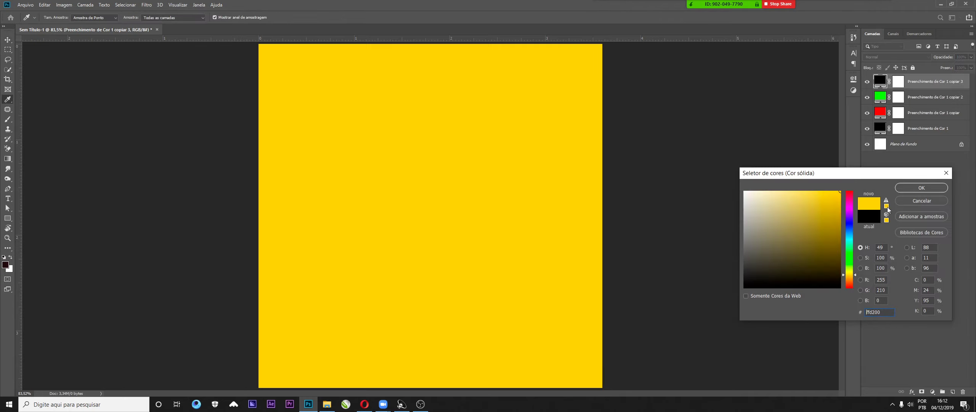
{"action": "left_click", "coordinate": [906, 187]}
{"action": "left_click_drag", "start_coordinate": [878, 131], "coordinate": [885, 78]}
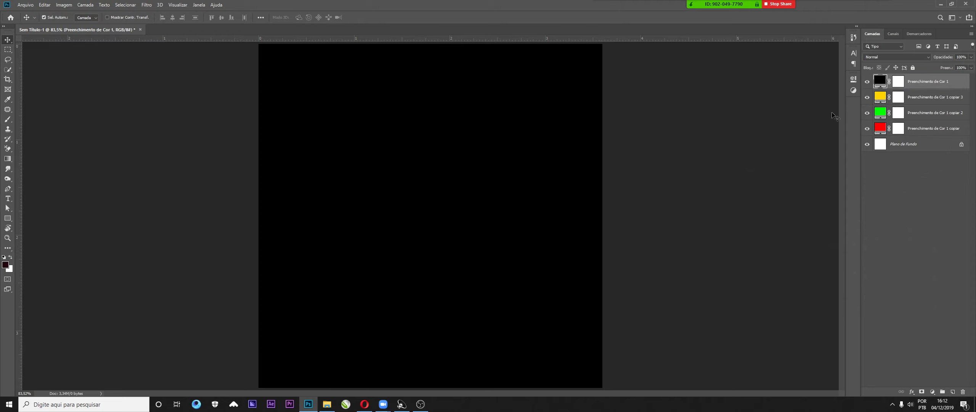
{"action": "left_click", "coordinate": [958, 247]}
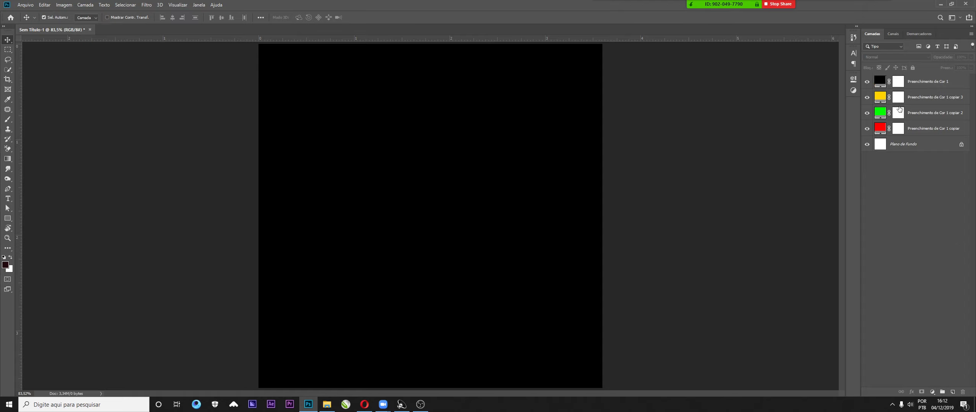
Step: Move the black fill layer between the green and red fill layers, and return it to the top of the stack
{"action": "left_click", "coordinate": [880, 81]}
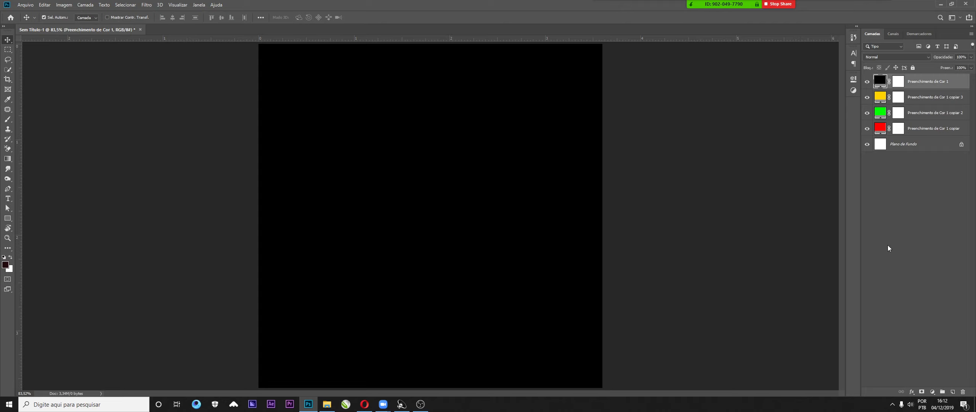
{"action": "left_click", "coordinate": [915, 116]}
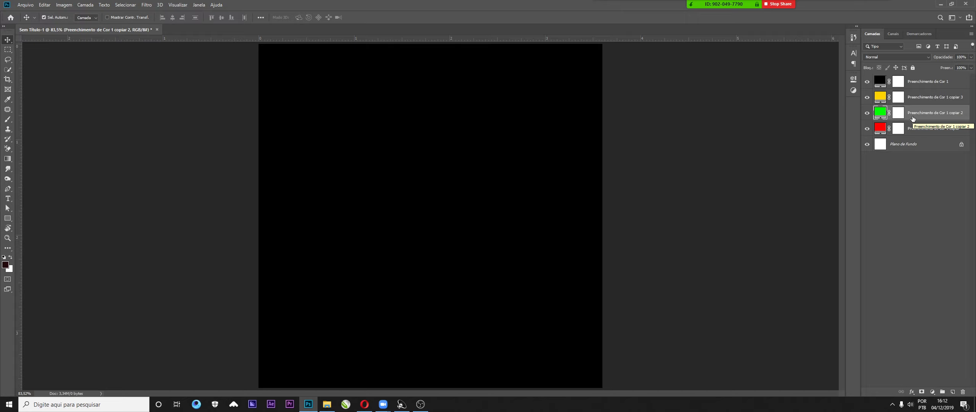
{"action": "left_click", "coordinate": [914, 87]}
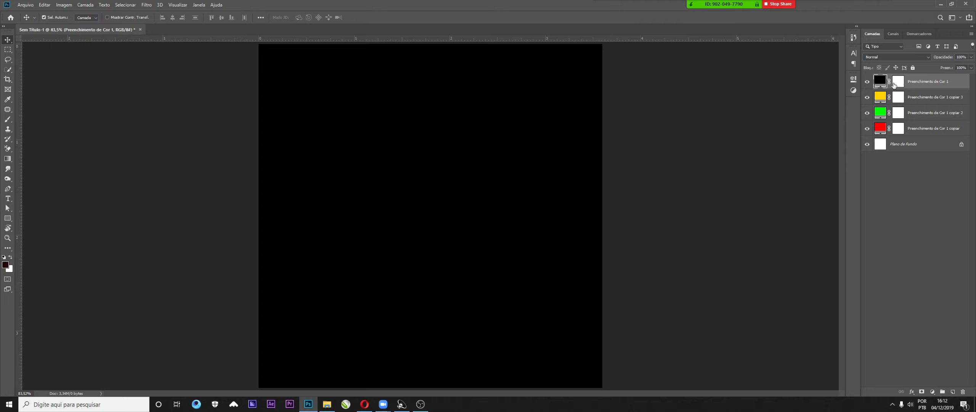
{"action": "left_click_drag", "start_coordinate": [894, 86], "coordinate": [879, 119]}
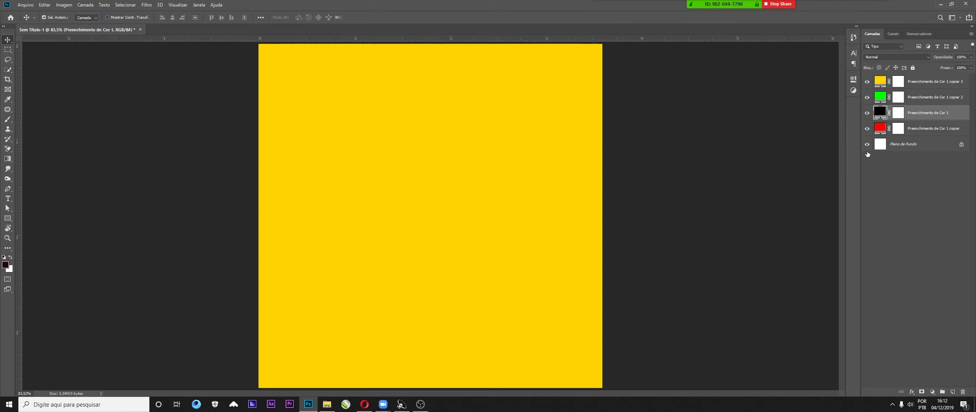
{"action": "left_click_drag", "start_coordinate": [881, 82], "coordinate": [882, 78]}
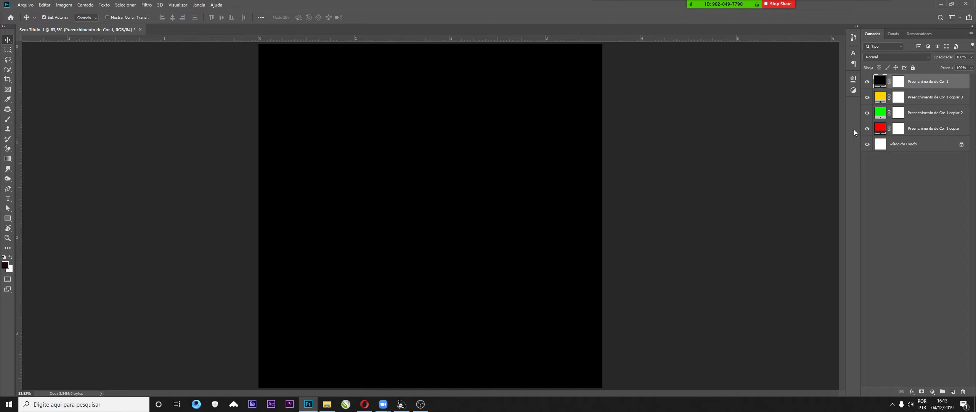
Step: Place the desktop image Fireworks3-1040247 directly above the red fill layer
{"action": "left_click", "coordinate": [914, 129]}
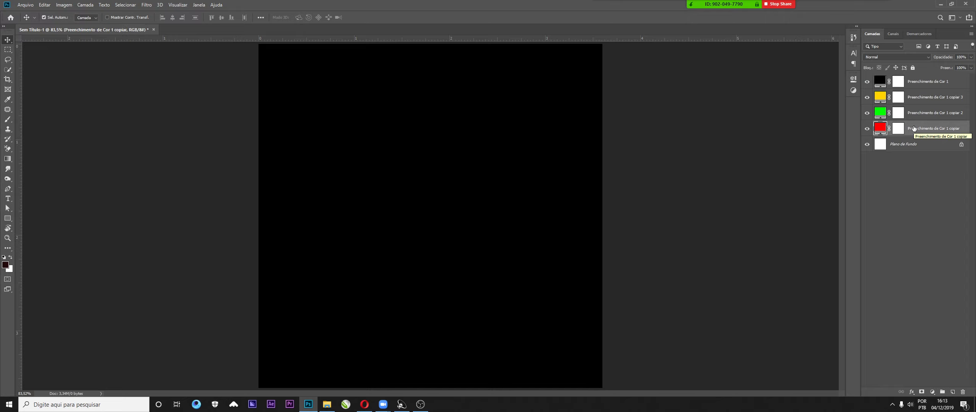
{"action": "key", "text": "super+d"}
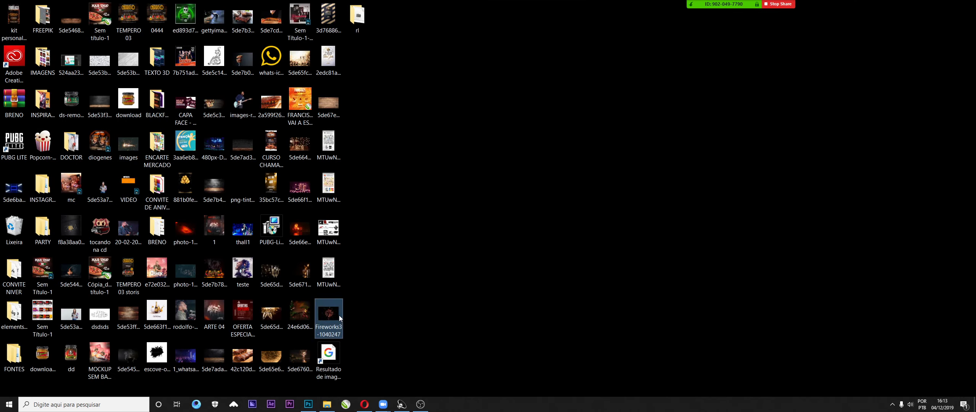
{"action": "left_click_drag", "start_coordinate": [341, 317], "coordinate": [501, 276]}
{"action": "key", "text": "Return"}
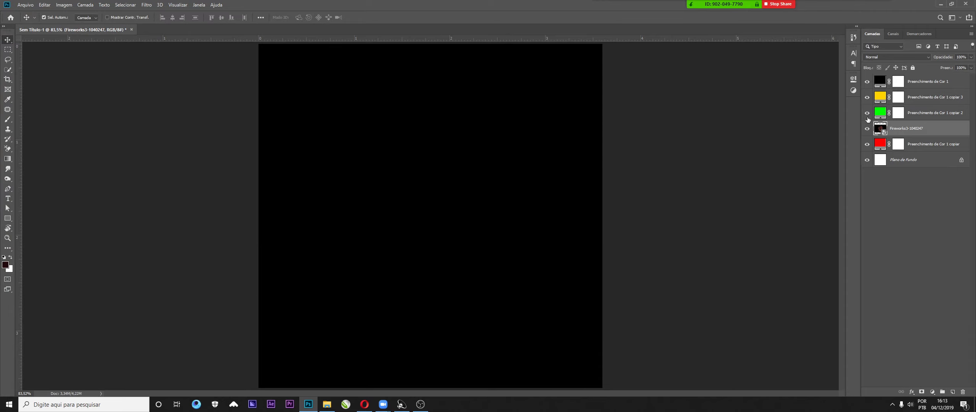
Step: Hide the green, yellow and black fill layers above the fireworks image, and show all three again
{"action": "left_click_drag", "start_coordinate": [867, 116], "coordinate": [869, 76]}
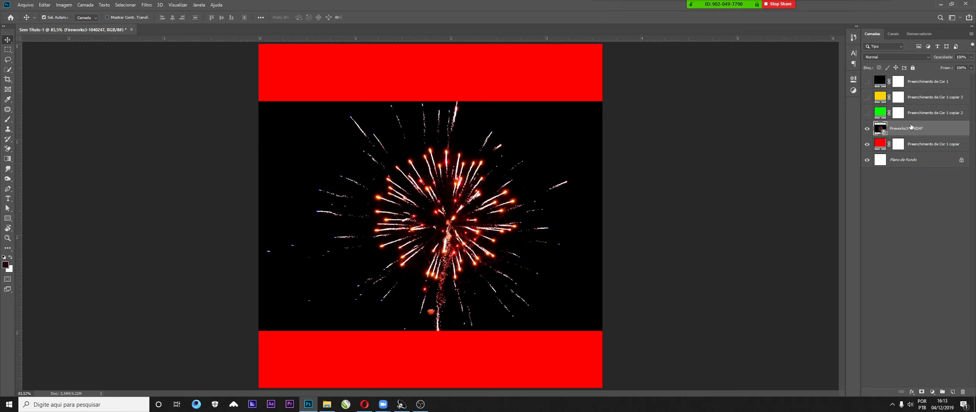
{"action": "left_click", "coordinate": [901, 100]}
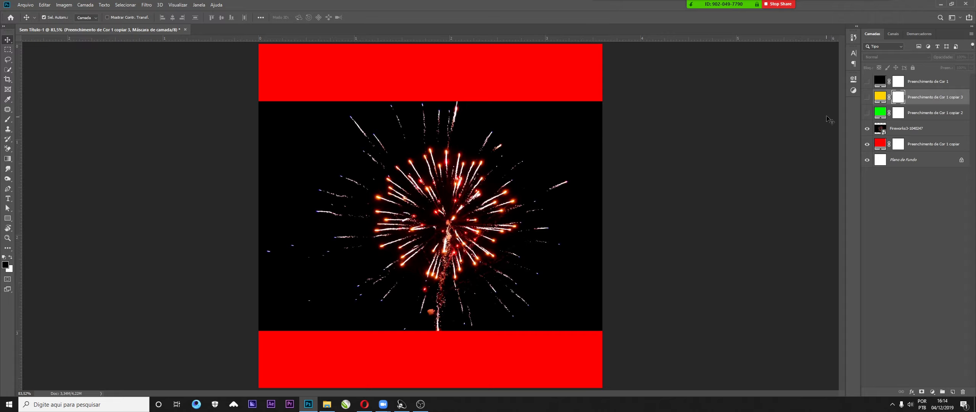
{"action": "left_click", "coordinate": [867, 97]}
{"action": "left_click", "coordinate": [868, 113]}
{"action": "left_click", "coordinate": [867, 81]}
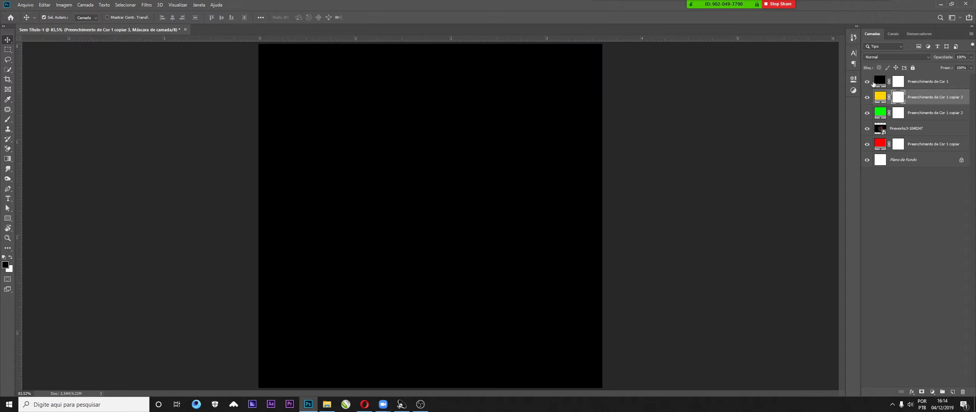
Step: Paint a large soft black spot on the black fill layer's mask using an enlarged Brush at 40% opacity
{"action": "left_click", "coordinate": [882, 85]}
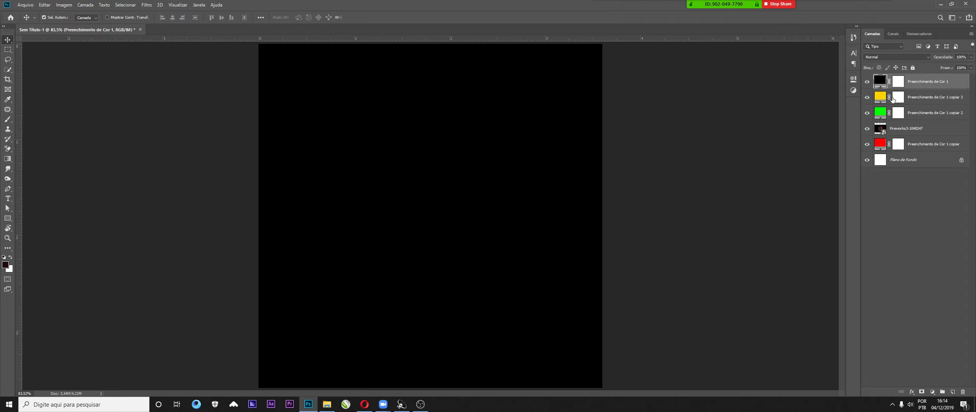
{"action": "left_click", "coordinate": [898, 81]}
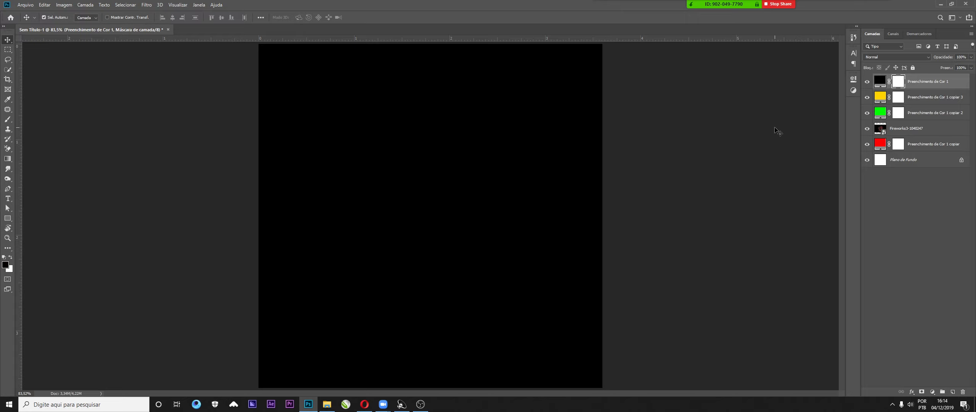
{"action": "key", "text": "b"}
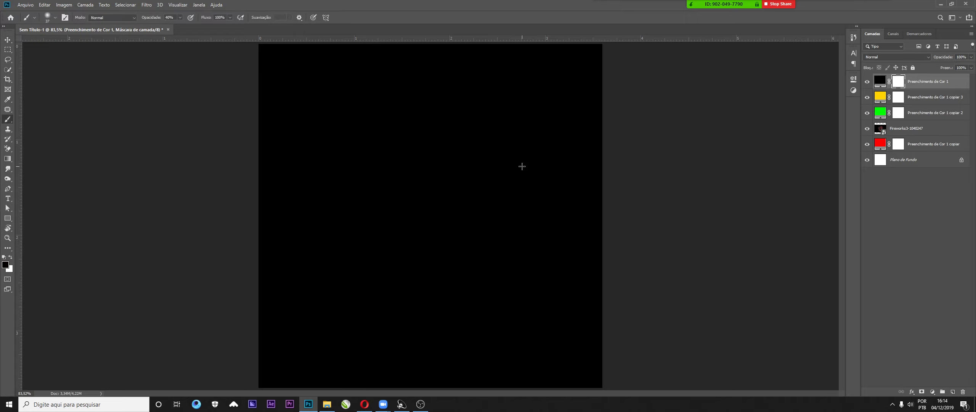
{"action": "right_click", "coordinate": [441, 146]}
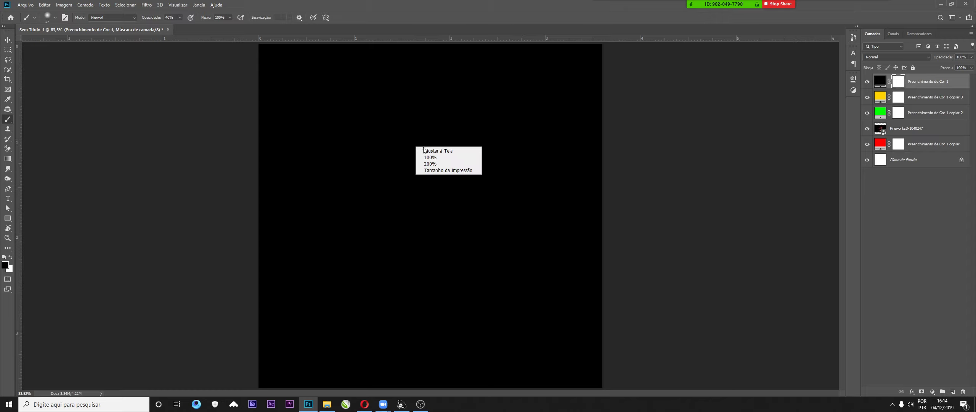
{"action": "right_click", "coordinate": [397, 140]}
{"action": "left_click_drag", "start_coordinate": [377, 134], "coordinate": [460, 138]}
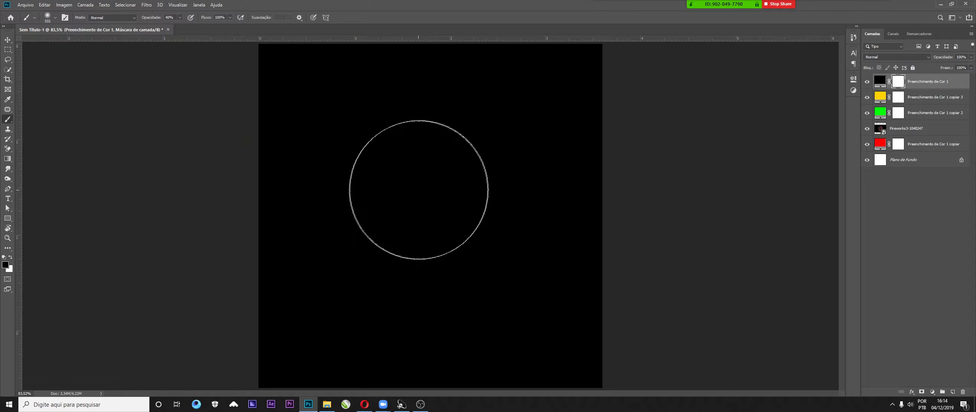
{"action": "mouse_move", "coordinate": [427, 152]}
{"action": "left_mouse_down"}
{"action": "mouse_move", "coordinate": [402, 188]}
{"action": "mouse_move", "coordinate": [437, 216]}
{"action": "mouse_move", "coordinate": [469, 173]}
{"action": "mouse_move", "coordinate": [395, 154]}
{"action": "mouse_move", "coordinate": [374, 202]}
{"action": "mouse_move", "coordinate": [455, 227]}
{"action": "mouse_move", "coordinate": [449, 160]}
{"action": "mouse_move", "coordinate": [418, 198]}
{"action": "left_mouse_up"}
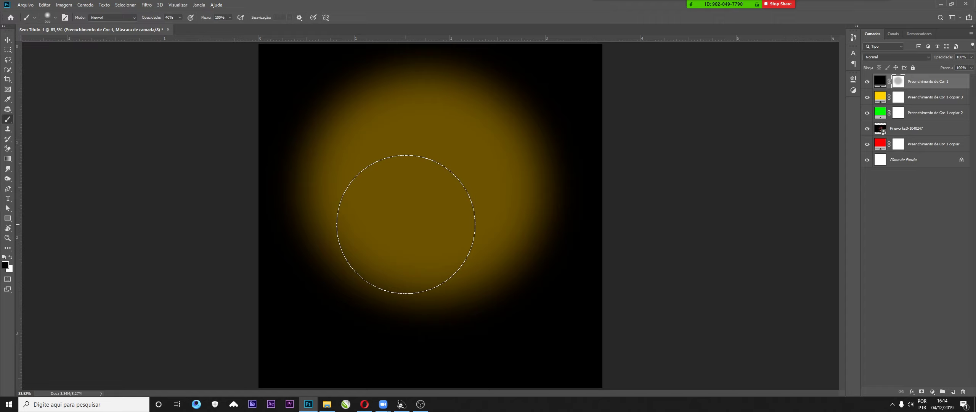
Step: Paint over the spot on the black fill layer's mask with white to restore the hidden area
{"action": "key", "text": "x"}
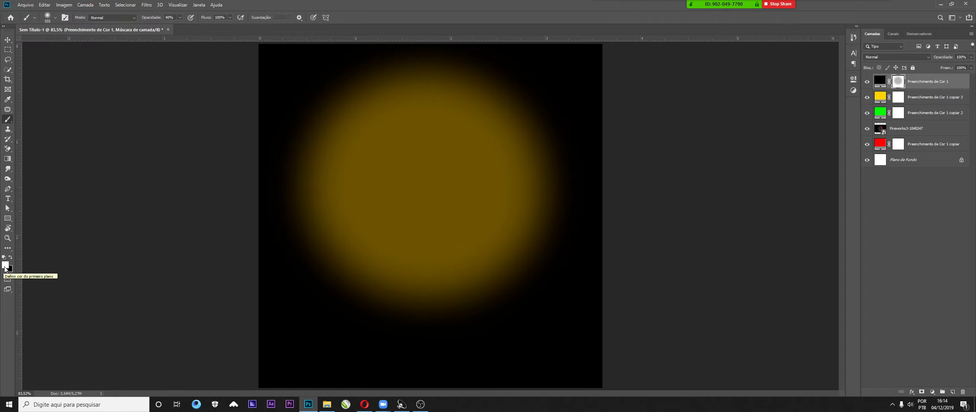
{"action": "mouse_move", "coordinate": [311, 257]}
{"action": "left_mouse_down"}
{"action": "mouse_move", "coordinate": [399, 265]}
{"action": "mouse_move", "coordinate": [354, 229]}
{"action": "mouse_move", "coordinate": [342, 171]}
{"action": "mouse_move", "coordinate": [438, 130]}
{"action": "mouse_move", "coordinate": [543, 225]}
{"action": "mouse_move", "coordinate": [399, 251]}
{"action": "mouse_move", "coordinate": [539, 150]}
{"action": "mouse_move", "coordinate": [433, 230]}
{"action": "mouse_move", "coordinate": [418, 130]}
{"action": "mouse_move", "coordinate": [264, 179]}
{"action": "mouse_move", "coordinate": [377, 262]}
{"action": "mouse_move", "coordinate": [426, 259]}
{"action": "mouse_move", "coordinate": [435, 196]}
{"action": "mouse_move", "coordinate": [477, 182]}
{"action": "mouse_move", "coordinate": [460, 112]}
{"action": "mouse_move", "coordinate": [485, 170]}
{"action": "mouse_move", "coordinate": [441, 157]}
{"action": "mouse_move", "coordinate": [344, 164]}
{"action": "mouse_move", "coordinate": [508, 255]}
{"action": "mouse_move", "coordinate": [376, 254]}
{"action": "mouse_move", "coordinate": [400, 141]}
{"action": "mouse_move", "coordinate": [371, 129]}
{"action": "mouse_move", "coordinate": [463, 276]}
{"action": "left_mouse_up"}
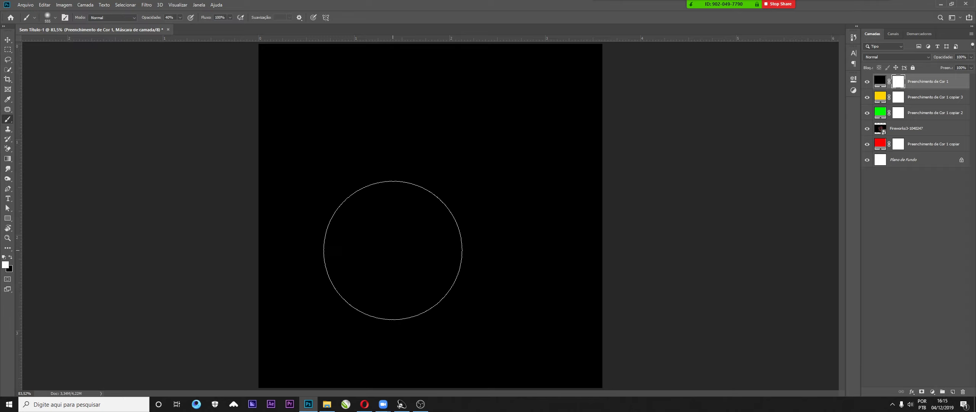
Step: Fill the top layer's mask alternately with black and white, finishing with a white mask
{"action": "key", "text": "x"}
{"action": "key", "text": "alt+BackSpace"}
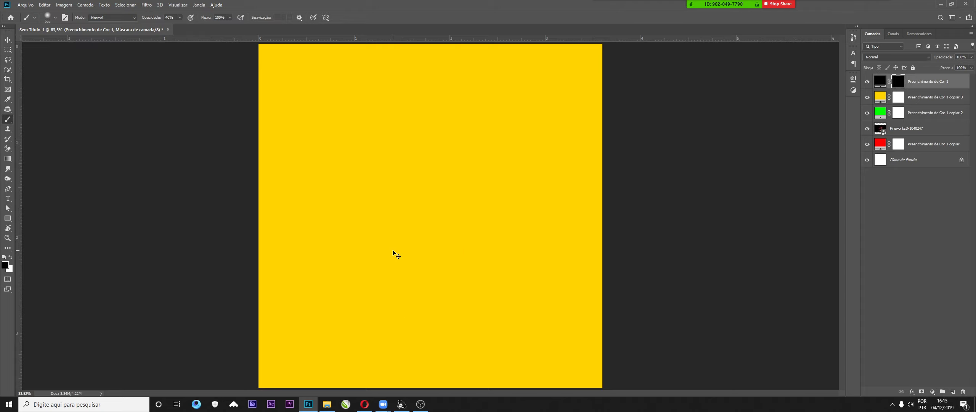
{"action": "key", "text": "ctrl+i"}
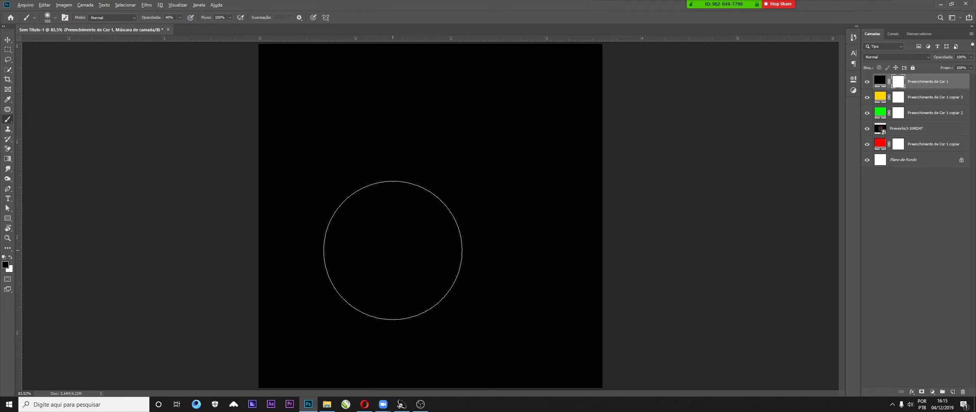
{"action": "key", "text": "alt+BackSpace"}
{"action": "key", "text": "ctrl+BackSpace"}
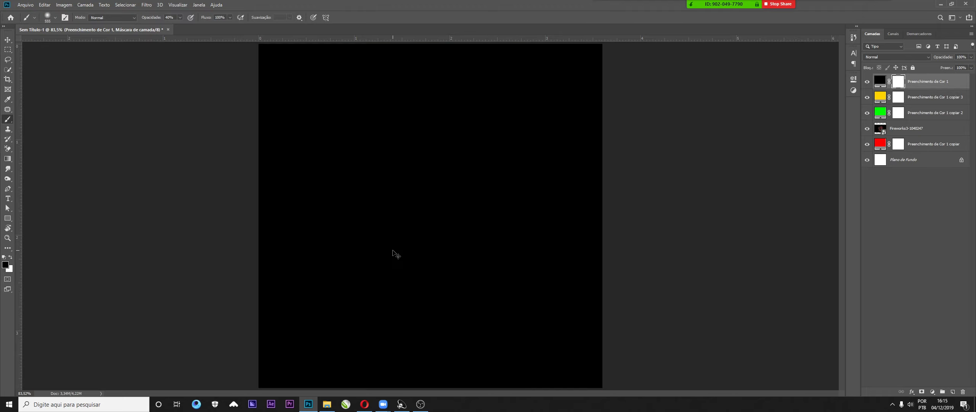
{"action": "key", "text": "alt+BackSpace"}
{"action": "key", "text": "ctrl+BackSpace"}
{"action": "key", "text": "alt+BackSpace"}
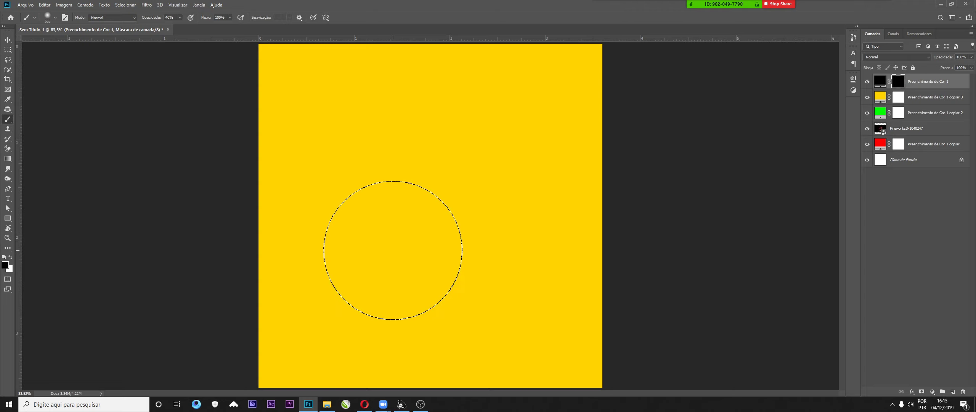
{"action": "key", "text": "ctrl+BackSpace"}
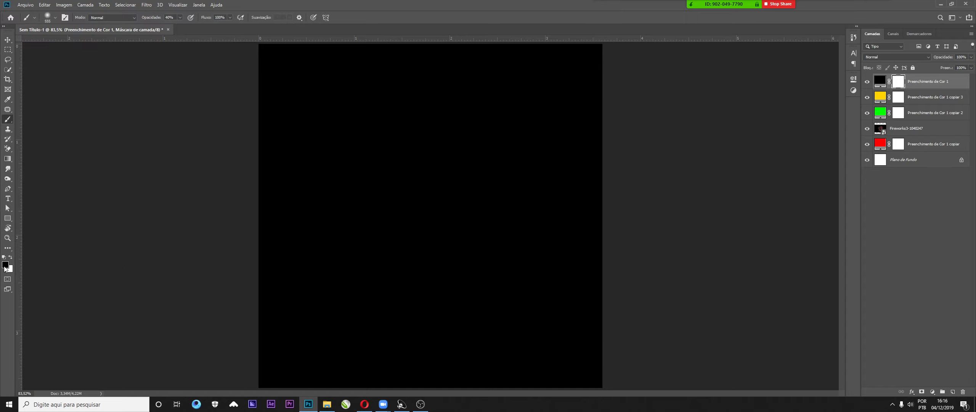
Step: Set the foreground colour to a neutral mid grey
{"action": "left_click", "coordinate": [5, 264]}
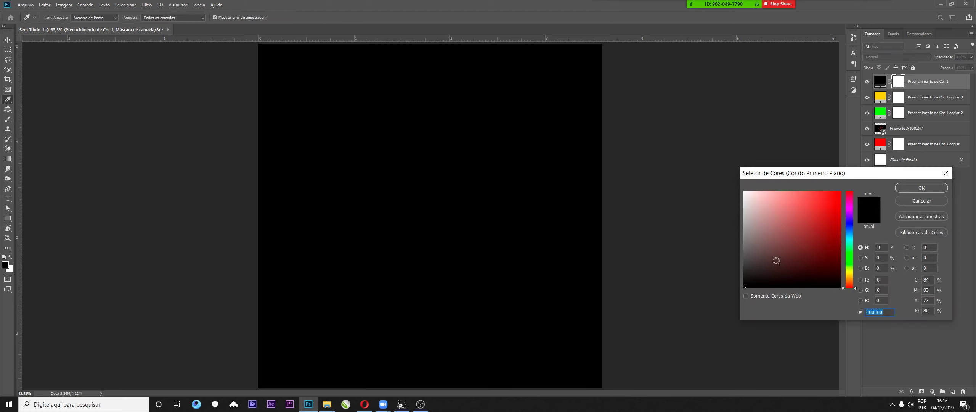
{"action": "left_click_drag", "start_coordinate": [761, 245], "coordinate": [730, 238]}
{"action": "left_click", "coordinate": [917, 190]}
Step: Paint grey on the black fill layer's mask with the Brush at 40% and 100% opacity, and undo the strokes
{"action": "key", "text": "b"}
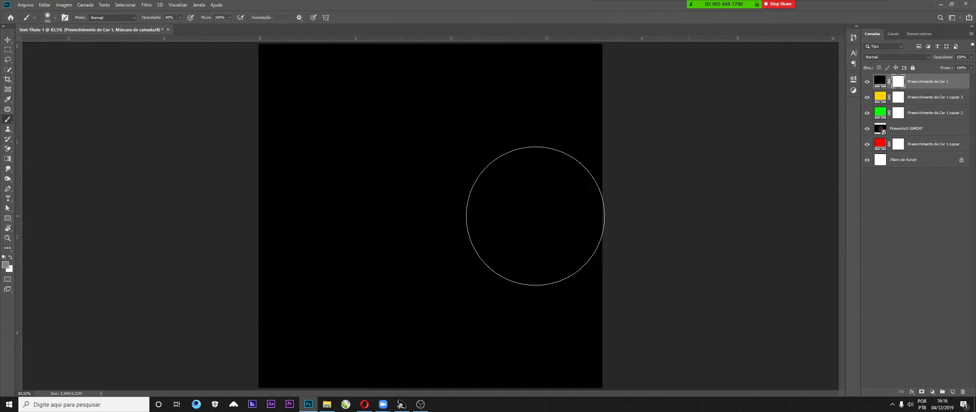
{"action": "mouse_move", "coordinate": [534, 218]}
{"action": "left_mouse_down"}
{"action": "mouse_move", "coordinate": [416, 220]}
{"action": "mouse_move", "coordinate": [473, 206]}
{"action": "mouse_move", "coordinate": [416, 179]}
{"action": "mouse_move", "coordinate": [366, 211]}
{"action": "mouse_move", "coordinate": [391, 272]}
{"action": "mouse_move", "coordinate": [483, 256]}
{"action": "mouse_move", "coordinate": [491, 224]}
{"action": "left_mouse_up"}
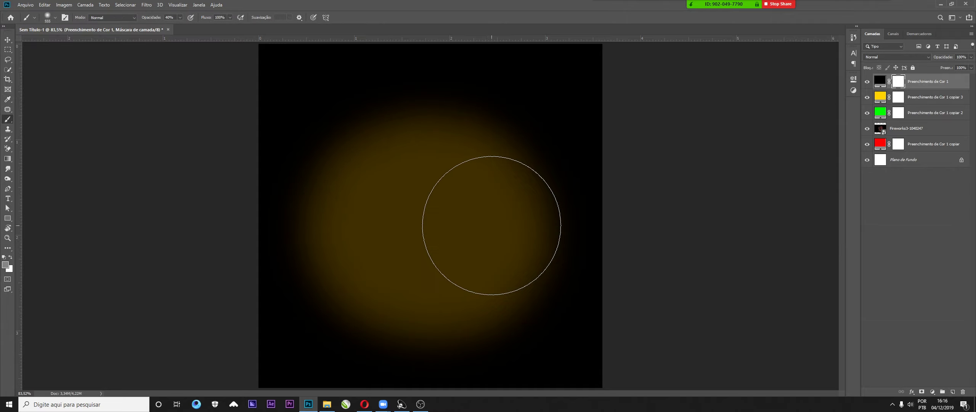
{"action": "key", "text": "0"}
{"action": "left_click_drag", "start_coordinate": [344, 201], "coordinate": [389, 244]}
{"action": "key", "text": "ctrl+z"}
{"action": "key", "text": "ctrl+z"}
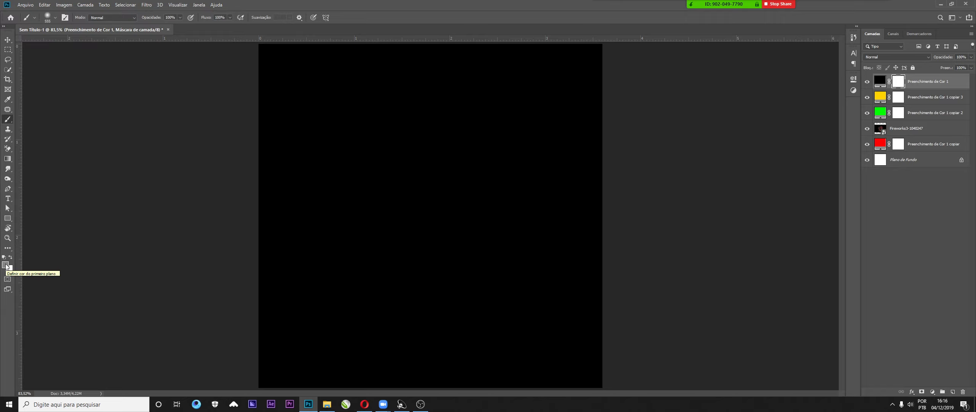
{"action": "left_click", "coordinate": [179, 18]}
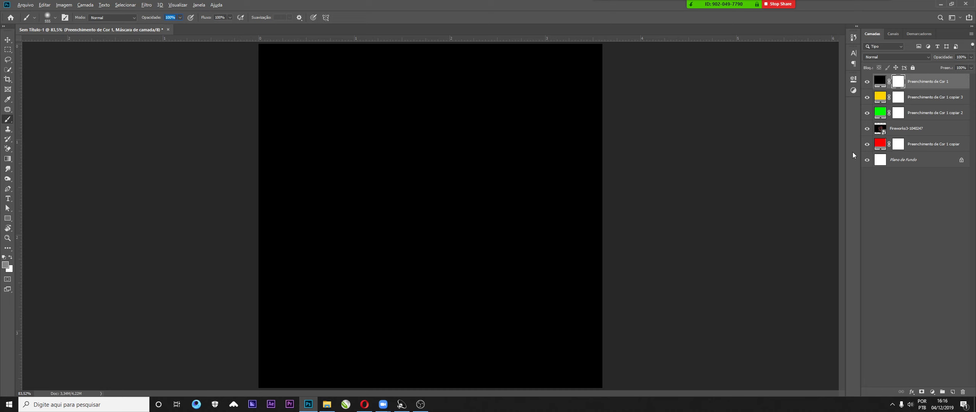
{"action": "key", "text": "BackSpace"}
{"action": "left_click", "coordinate": [900, 82]}
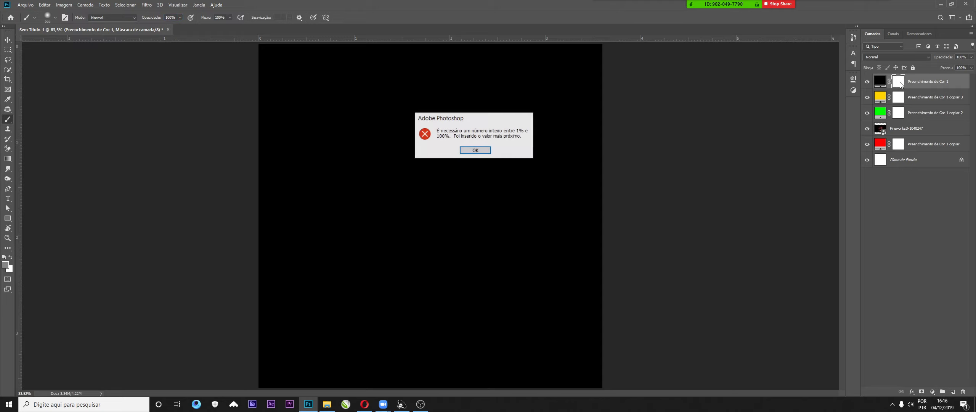
{"action": "left_click", "coordinate": [473, 151]}
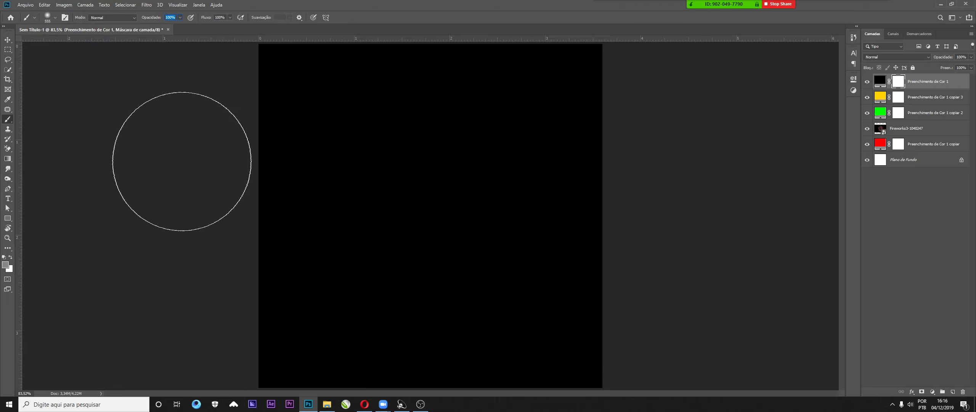
Step: Switch to the Move tool and fill the black fill layer's whole mask with the grey foreground colour
{"action": "left_click", "coordinate": [8, 39]}
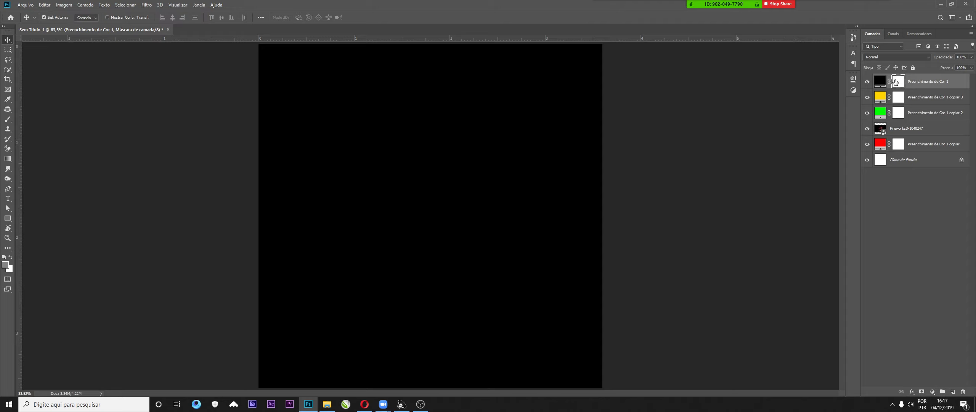
{"action": "key", "text": "alt+BackSpace"}
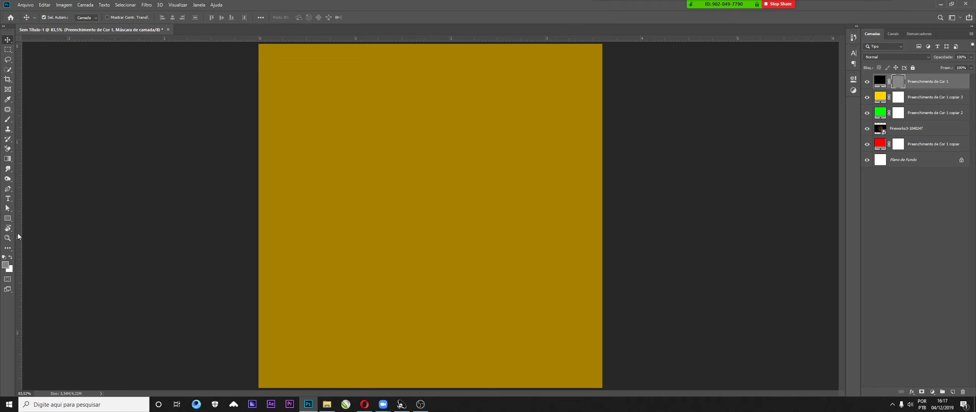
Step: Set the foreground colour to black (000000)
{"action": "left_click", "coordinate": [5, 264]}
{"action": "type", "text": "000000"}
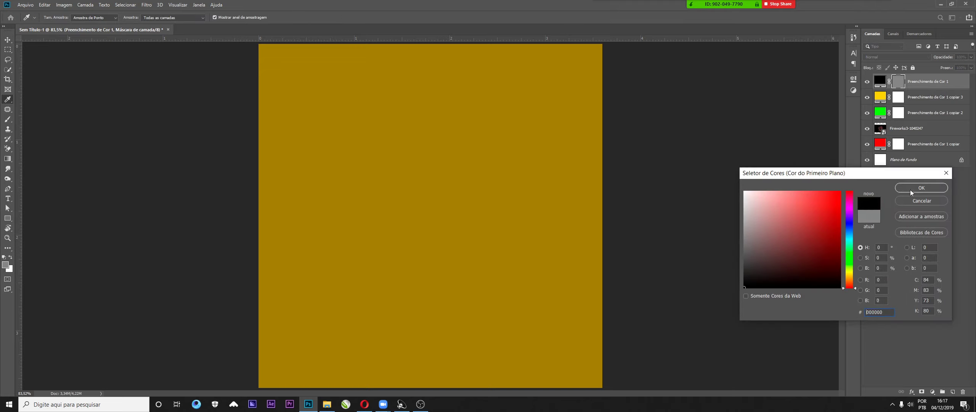
{"action": "left_click", "coordinate": [915, 189]}
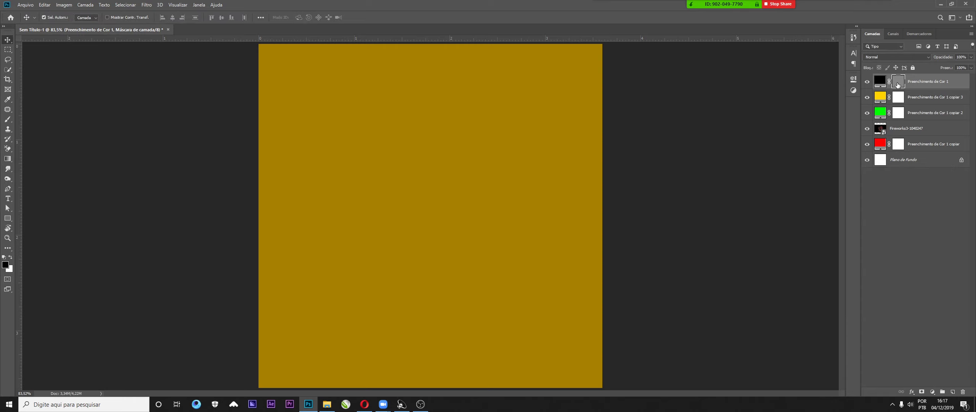
Step: Fill the black fill layer's mask with black and delete all layers above the red fill layer
{"action": "key", "text": "alt+BackSpace"}
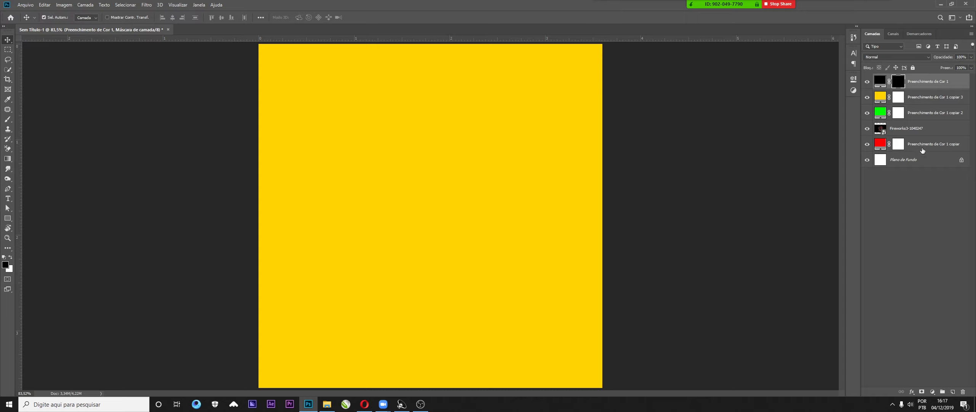
{"action": "left_click", "coordinate": [916, 132]}
{"action": "left_click", "coordinate": [920, 81], "text": "ctrl"}
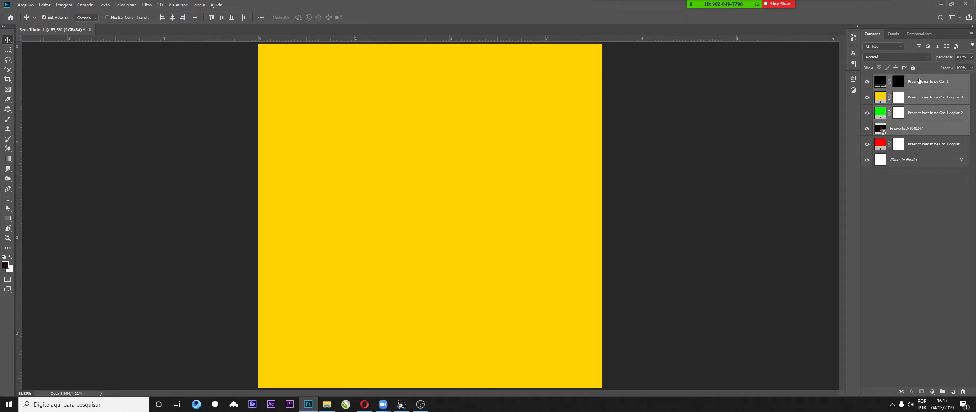
{"action": "key", "text": "Delete"}
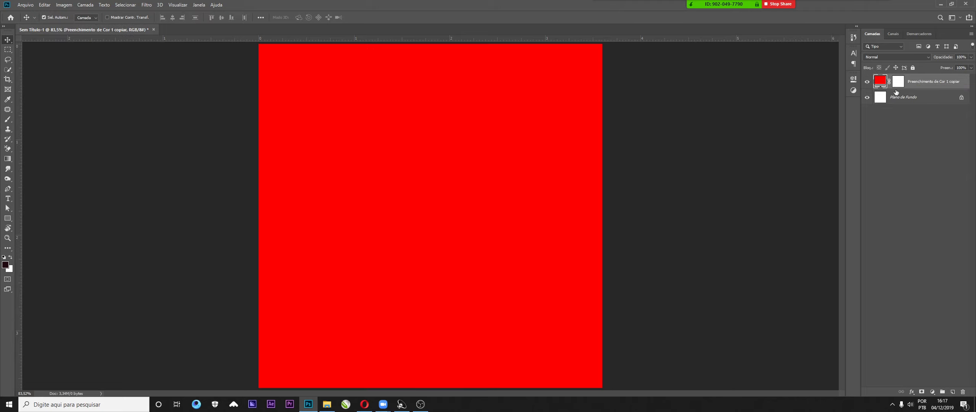
Step: Duplicate the red fill layer and set the copy's fill colour to black (000000)
{"action": "key", "text": "ctrl+j"}
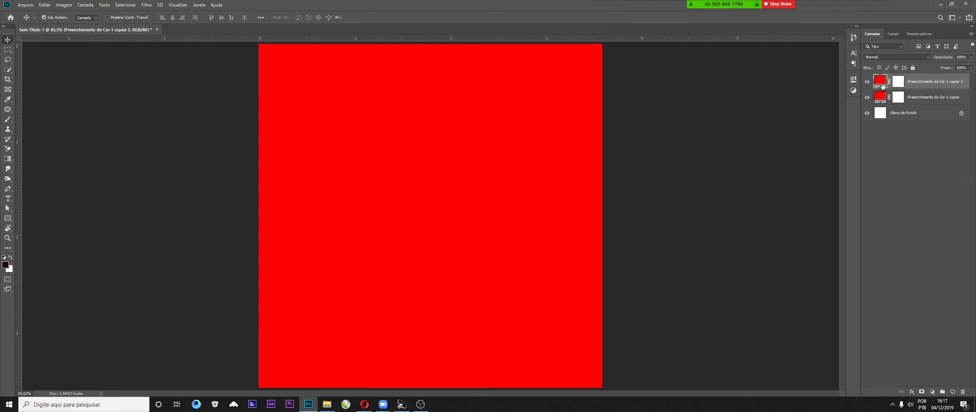
{"action": "double_click", "coordinate": [881, 84]}
{"action": "left_click", "coordinate": [801, 286]}
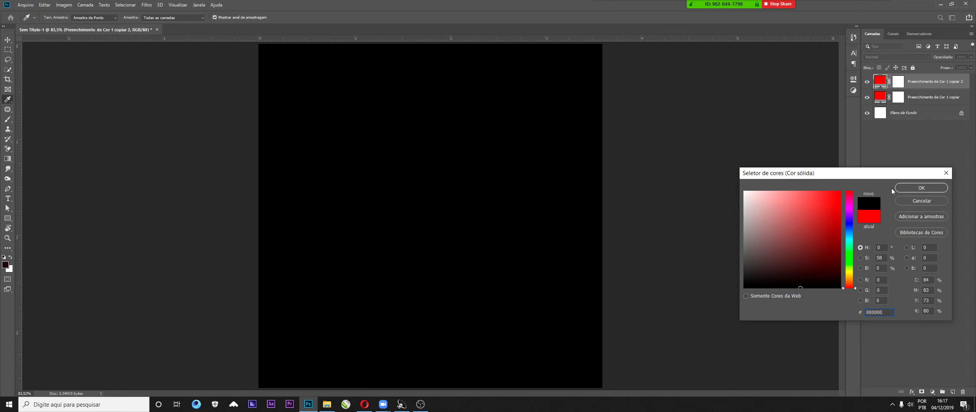
{"action": "left_click", "coordinate": [903, 187]}
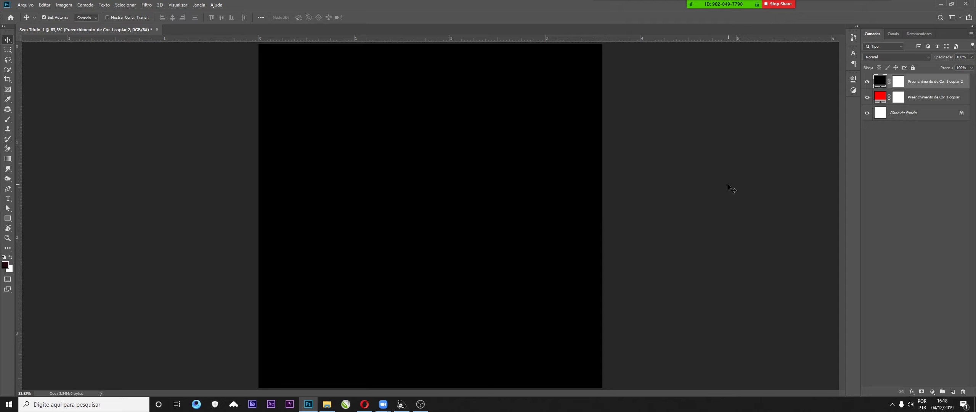
Step: Place the red fireworks-over-water image from the desktop above the black layer and enlarge it to about 36%
{"action": "key", "text": "super+d"}
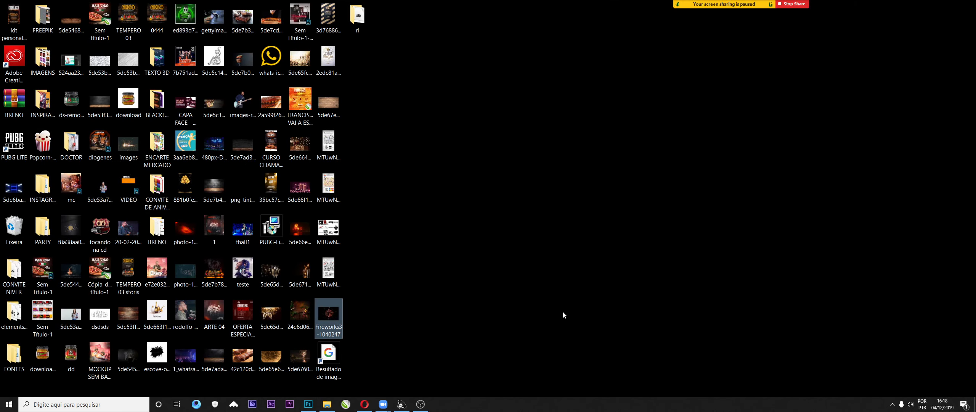
{"action": "left_click", "coordinate": [299, 239]}
{"action": "left_click", "coordinate": [305, 194]}
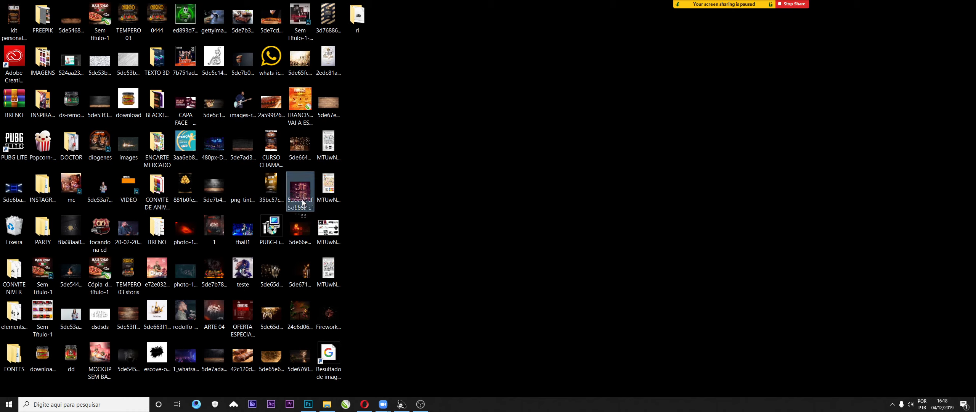
{"action": "left_click_drag", "start_coordinate": [300, 229], "coordinate": [389, 286]}
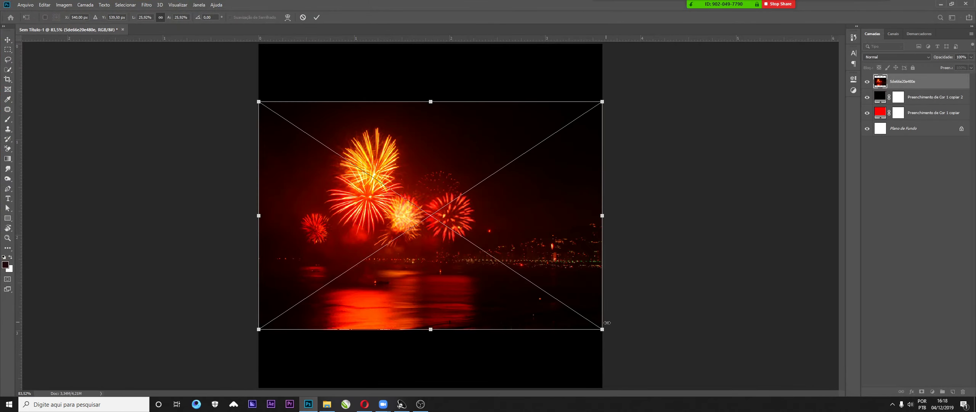
{"action": "left_click_drag", "start_coordinate": [606, 327], "coordinate": [670, 374]}
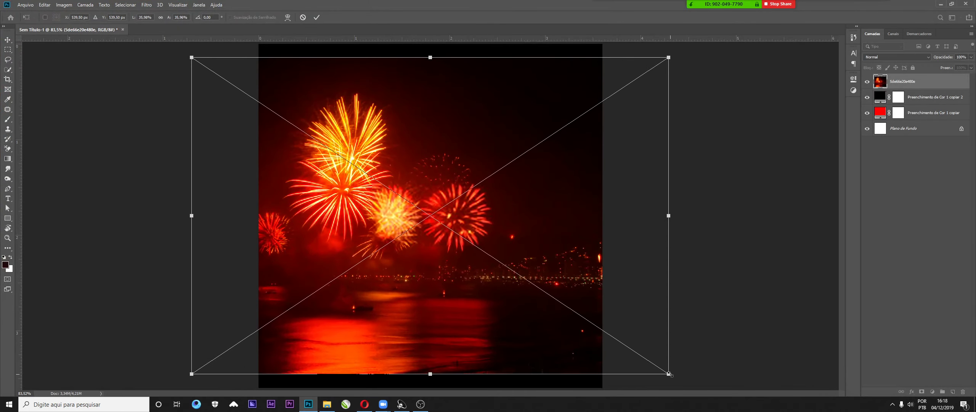
{"action": "key", "text": "Return"}
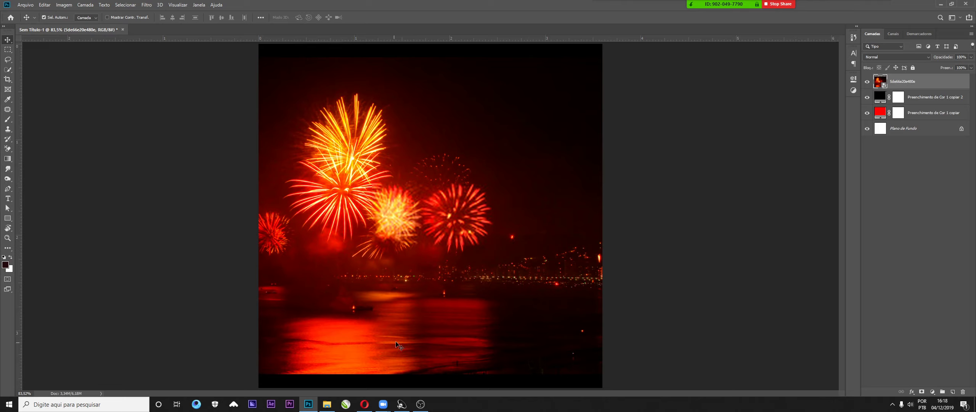
Step: Add a layer mask to the fireworks image, invert it to black, and paint the fireworks back in with a soft white Brush at 20% opacity
{"action": "left_click", "coordinate": [920, 393]}
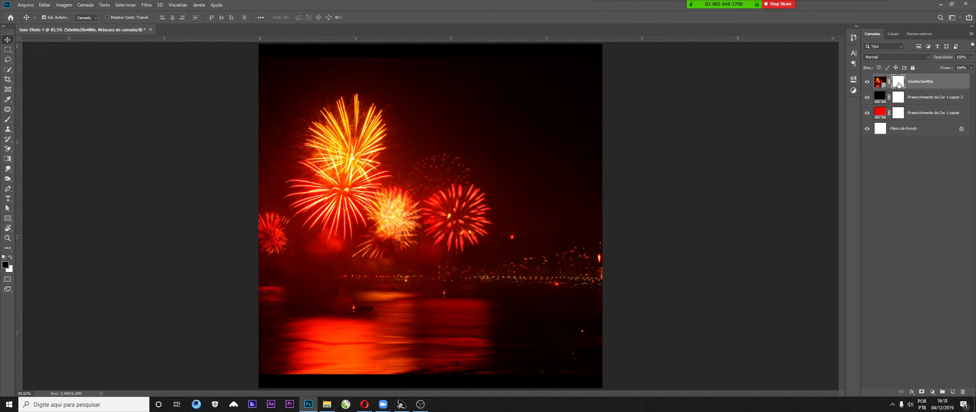
{"action": "key", "text": "ctrl+i"}
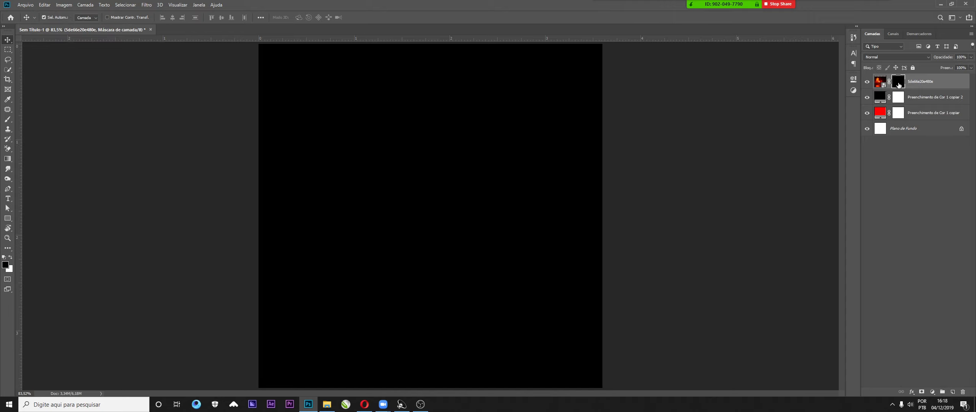
{"action": "key", "text": "b"}
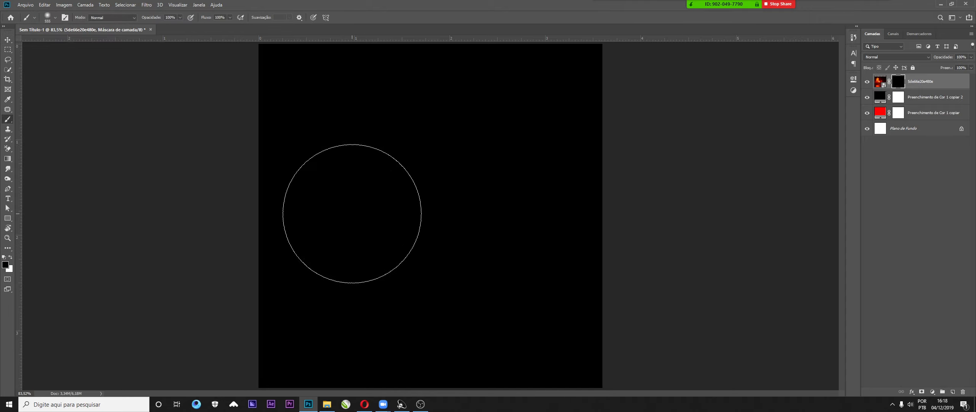
{"action": "key", "text": "x"}
{"action": "left_click", "coordinate": [369, 175]}
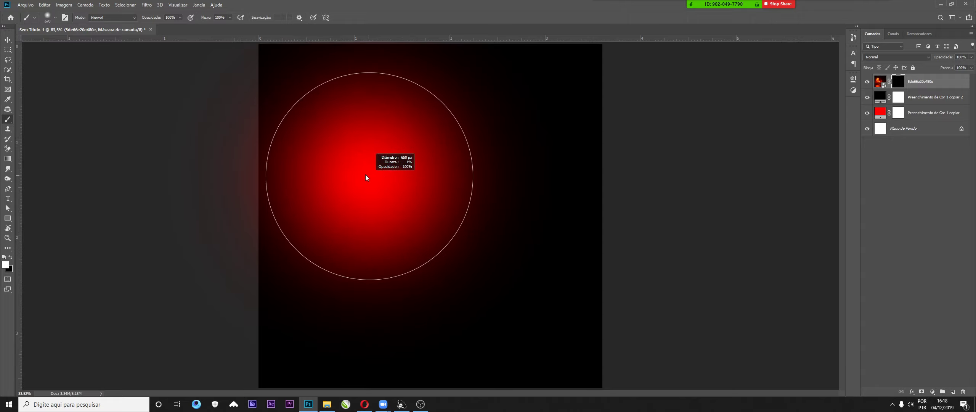
{"action": "left_click_drag", "start_coordinate": [358, 117], "coordinate": [366, 67]}
{"action": "key", "text": "2"}
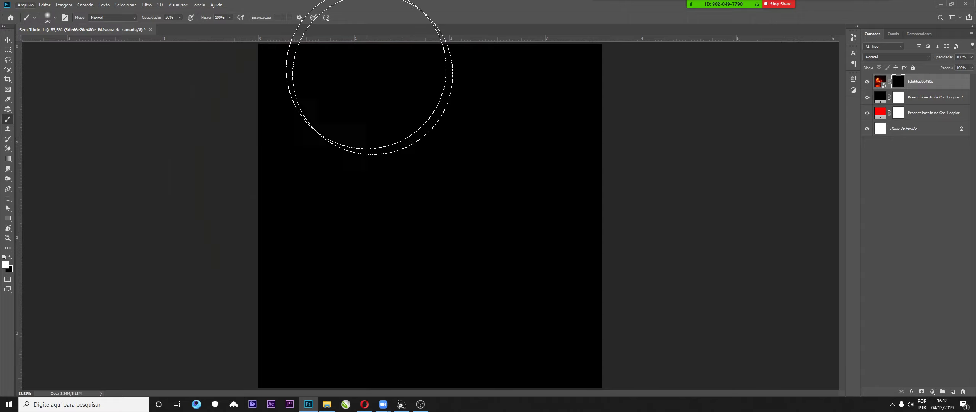
{"action": "mouse_move", "coordinate": [324, 150]}
{"action": "left_mouse_down"}
{"action": "mouse_move", "coordinate": [272, 149]}
{"action": "mouse_move", "coordinate": [349, 162]}
{"action": "mouse_move", "coordinate": [345, 182]}
{"action": "mouse_move", "coordinate": [318, 193]}
{"action": "mouse_move", "coordinate": [333, 199]}
{"action": "mouse_move", "coordinate": [359, 202]}
{"action": "mouse_move", "coordinate": [354, 152]}
{"action": "mouse_move", "coordinate": [401, 221]}
{"action": "mouse_move", "coordinate": [421, 231]}
{"action": "mouse_move", "coordinate": [479, 211]}
{"action": "mouse_move", "coordinate": [408, 217]}
{"action": "mouse_move", "coordinate": [340, 160]}
{"action": "mouse_move", "coordinate": [338, 141]}
{"action": "mouse_move", "coordinate": [335, 201]}
{"action": "mouse_move", "coordinate": [334, 186]}
{"action": "mouse_move", "coordinate": [378, 182]}
{"action": "mouse_move", "coordinate": [412, 223]}
{"action": "mouse_move", "coordinate": [347, 179]}
{"action": "mouse_move", "coordinate": [332, 158]}
{"action": "mouse_move", "coordinate": [349, 146]}
{"action": "mouse_move", "coordinate": [334, 178]}
{"action": "mouse_move", "coordinate": [344, 193]}
{"action": "mouse_move", "coordinate": [425, 219]}
{"action": "left_mouse_up"}
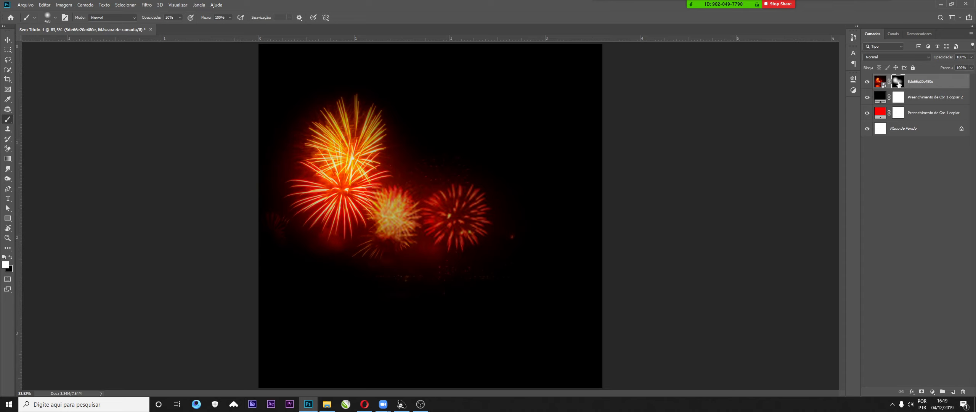
Step: Fill the fireworks mask with white and paint black with a smaller soft Brush to hide the water, skyline and surrounding sky
{"action": "key", "text": "alt+BackSpace"}
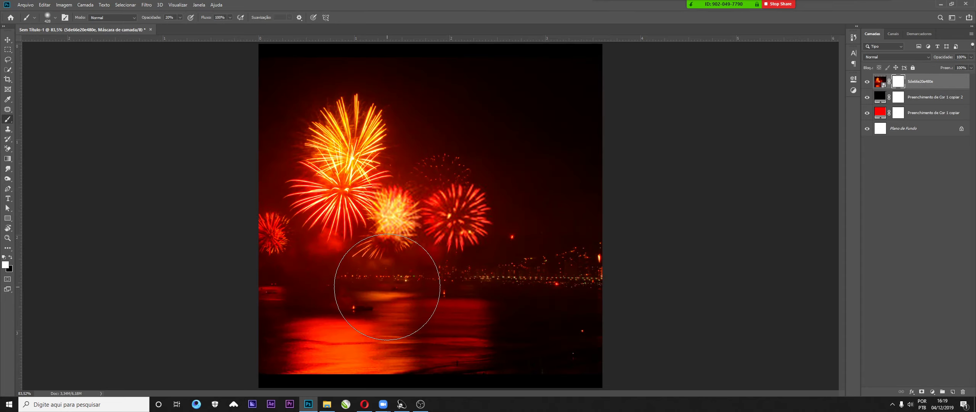
{"action": "key", "text": "x"}
{"action": "key", "text": "bracketleft"}
{"action": "key", "text": "bracketleft"}
{"action": "key", "text": "bracketleft"}
{"action": "key", "text": "bracketleft"}
{"action": "key", "text": "bracketleft"}
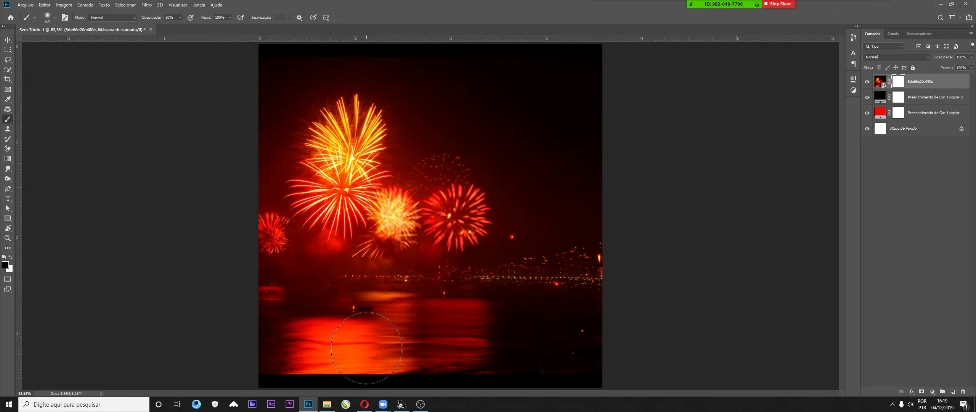
{"action": "mouse_move", "coordinate": [366, 348]}
{"action": "left_mouse_down"}
{"action": "mouse_move", "coordinate": [335, 362]}
{"action": "mouse_move", "coordinate": [390, 362]}
{"action": "mouse_move", "coordinate": [243, 369]}
{"action": "mouse_move", "coordinate": [348, 356]}
{"action": "mouse_move", "coordinate": [310, 346]}
{"action": "mouse_move", "coordinate": [346, 328]}
{"action": "mouse_move", "coordinate": [323, 300]}
{"action": "mouse_move", "coordinate": [324, 266]}
{"action": "mouse_move", "coordinate": [306, 292]}
{"action": "mouse_move", "coordinate": [321, 266]}
{"action": "mouse_move", "coordinate": [269, 314]}
{"action": "mouse_move", "coordinate": [252, 304]}
{"action": "mouse_move", "coordinate": [297, 302]}
{"action": "mouse_move", "coordinate": [363, 268]}
{"action": "mouse_move", "coordinate": [389, 288]}
{"action": "mouse_move", "coordinate": [427, 271]}
{"action": "mouse_move", "coordinate": [490, 353]}
{"action": "mouse_move", "coordinate": [442, 302]}
{"action": "mouse_move", "coordinate": [573, 285]}
{"action": "mouse_move", "coordinate": [567, 263]}
{"action": "mouse_move", "coordinate": [500, 261]}
{"action": "mouse_move", "coordinate": [514, 196]}
{"action": "mouse_move", "coordinate": [418, 154]}
{"action": "mouse_move", "coordinate": [444, 153]}
{"action": "left_mouse_up"}
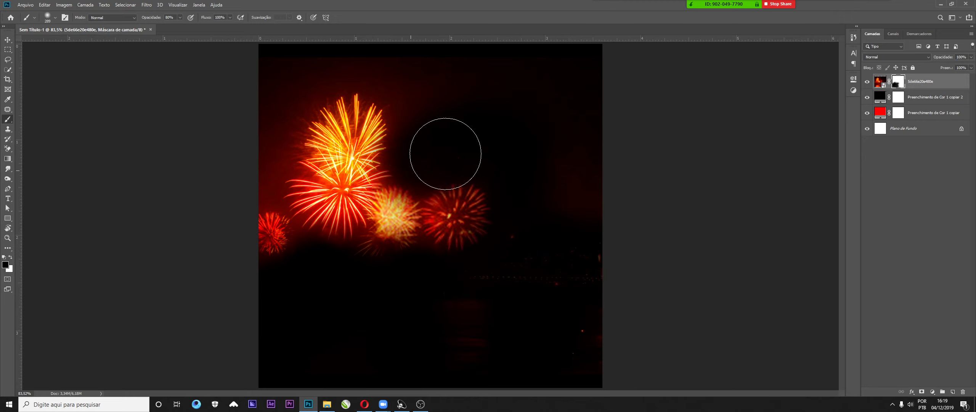
{"action": "left_click_drag", "start_coordinate": [544, 200], "coordinate": [432, 255]}
Step: Toggle the masked fireworks layer's visibility to compare the result, and delete the layer
{"action": "left_click", "coordinate": [868, 84]}
{"action": "left_click", "coordinate": [868, 84]}
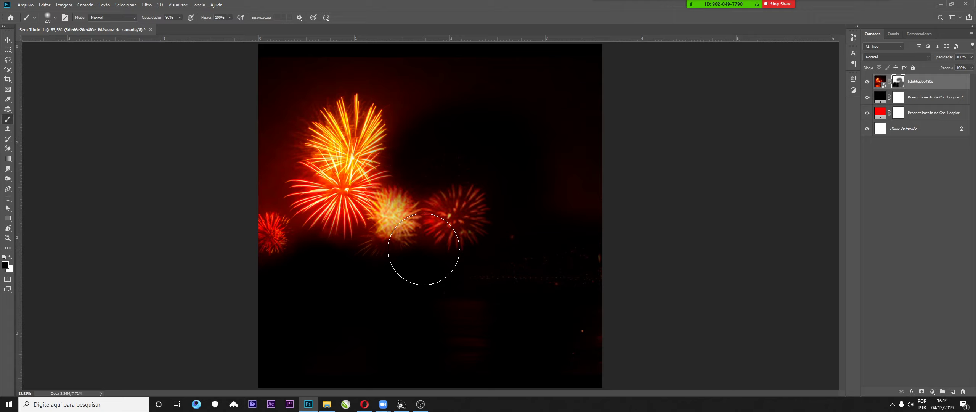
{"action": "left_click", "coordinate": [868, 82]}
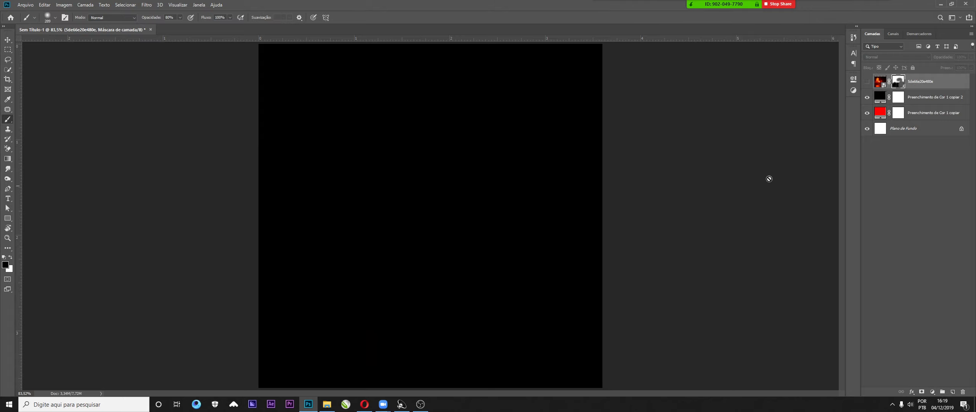
{"action": "key", "text": "Delete"}
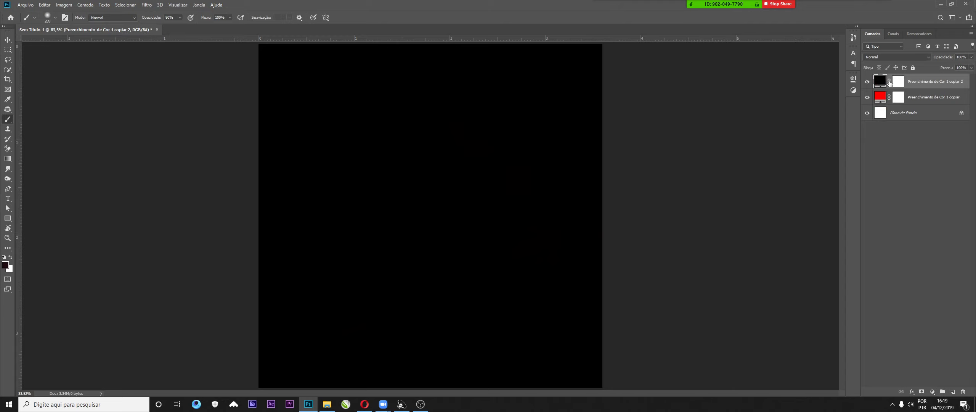
Step: Add a line of point text with a first name in capitals below the middle of the canvas
{"action": "left_click", "coordinate": [8, 199]}
{"action": "left_click", "coordinate": [359, 277]}
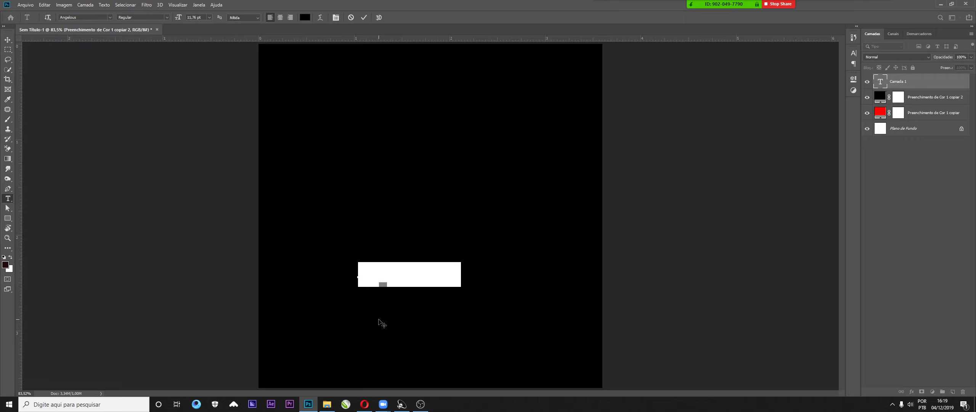
{"action": "type", "text": "teste"}
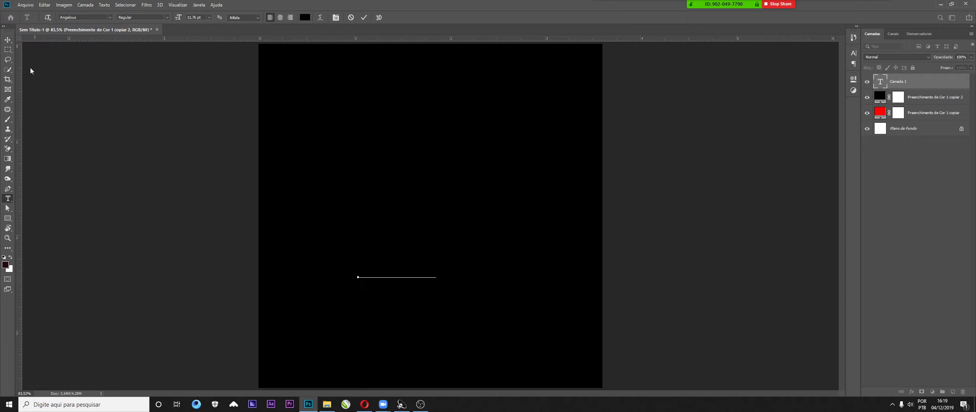
{"action": "left_click", "coordinate": [7, 39]}
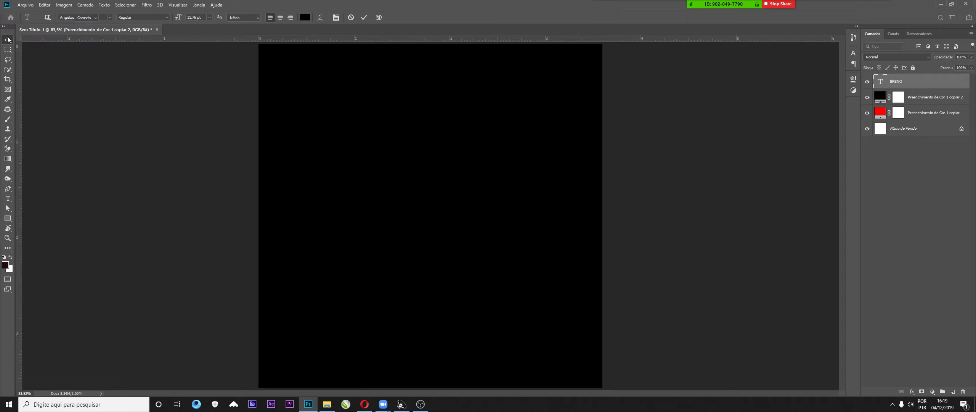
Step: Set the text colour to white (ffffff)
{"action": "left_click", "coordinate": [854, 52]}
{"action": "left_click", "coordinate": [835, 96]}
{"action": "type", "text": "ffffff"}
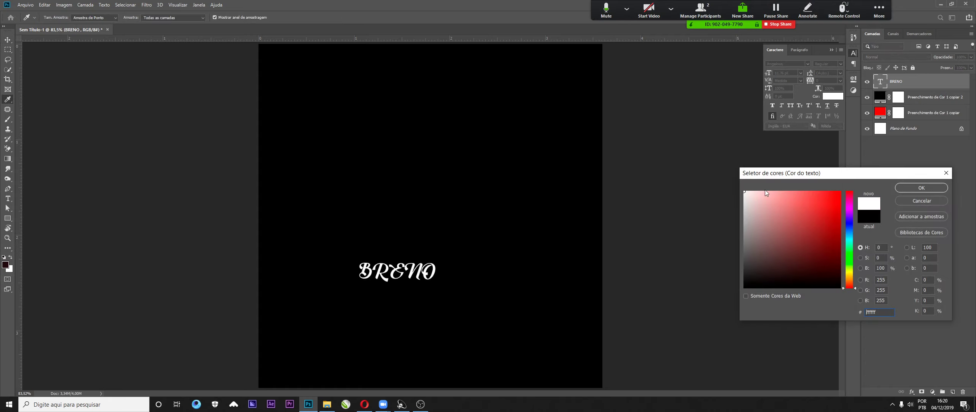
{"action": "left_click", "coordinate": [903, 189]}
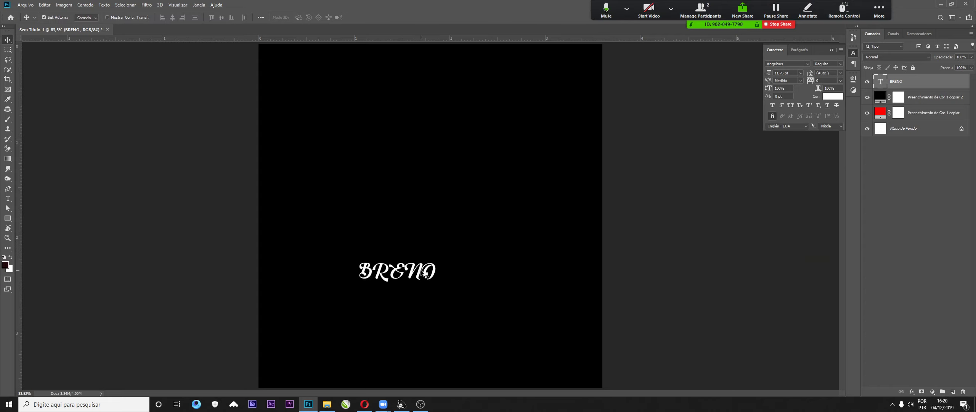
Step: Move the text up towards the canvas centre and change its font to Anastasia
{"action": "left_click_drag", "start_coordinate": [420, 272], "coordinate": [437, 237]}
{"action": "left_click", "coordinate": [791, 65]}
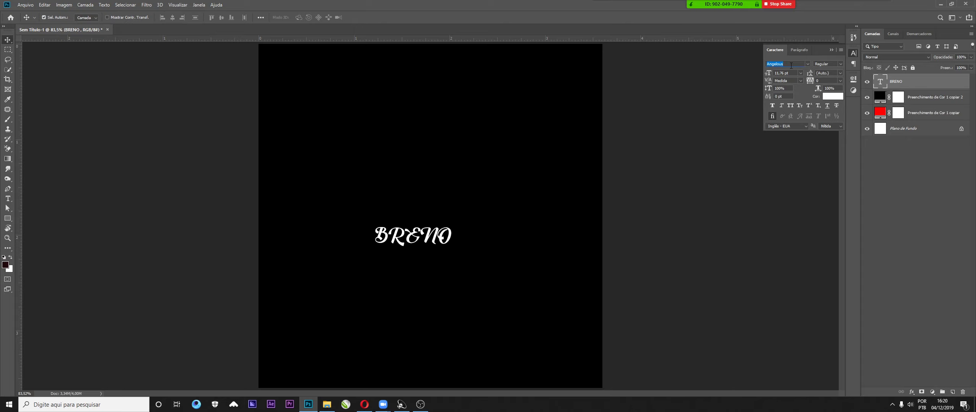
{"action": "key", "text": "Up"}
{"action": "key", "text": "Up"}
{"action": "key", "text": "Up"}
{"action": "key", "text": "Up"}
{"action": "key", "text": "Up"}
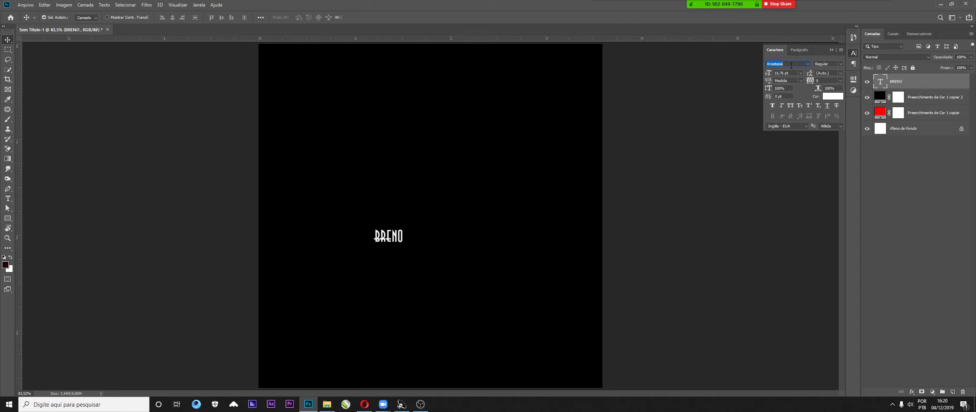
{"action": "left_click", "coordinate": [709, 236]}
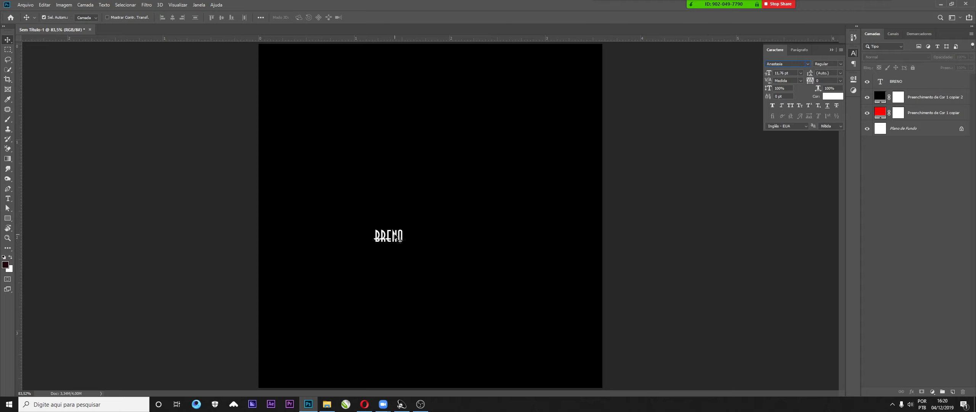
Step: Enlarge the text with Free Transform to about 87.84 pt and position it around the middle of the canvas
{"action": "left_click", "coordinate": [399, 239]}
{"action": "key", "text": "ctrl+t"}
{"action": "left_click_drag", "start_coordinate": [404, 244], "coordinate": [587, 281]}
{"action": "left_click_drag", "start_coordinate": [485, 228], "coordinate": [473, 237]}
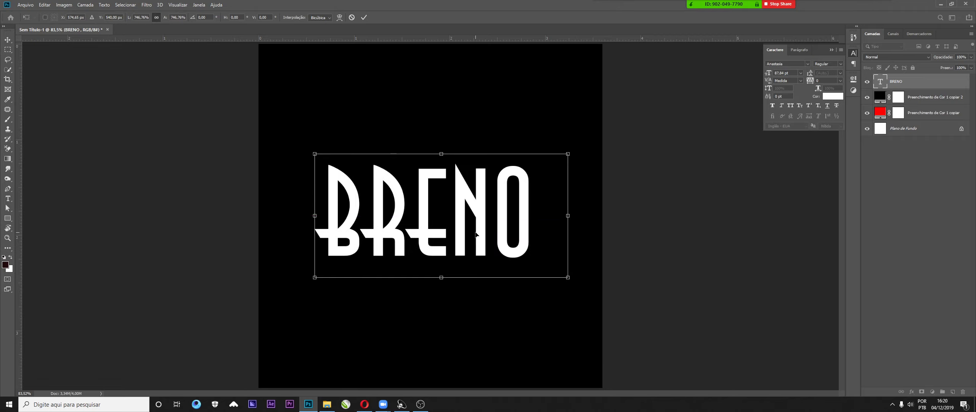
{"action": "key", "text": "Return"}
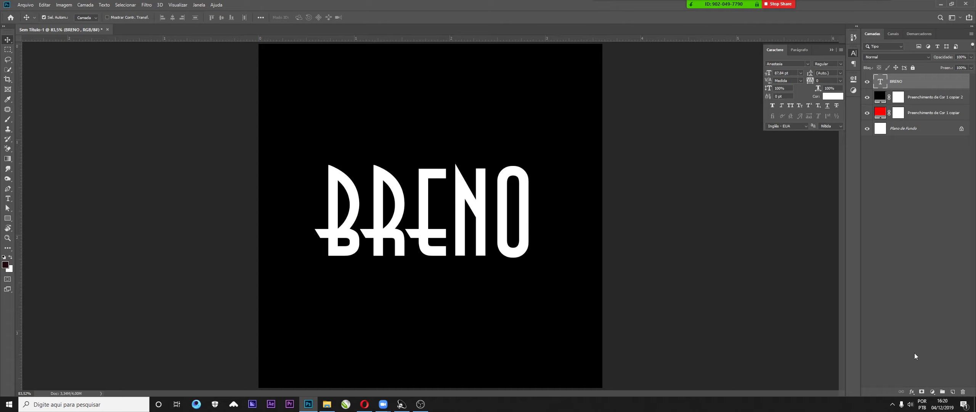
Step: Place the golden bubbles image from the desktop into the document and shift it slightly upward over the text
{"action": "left_click", "coordinate": [974, 409]}
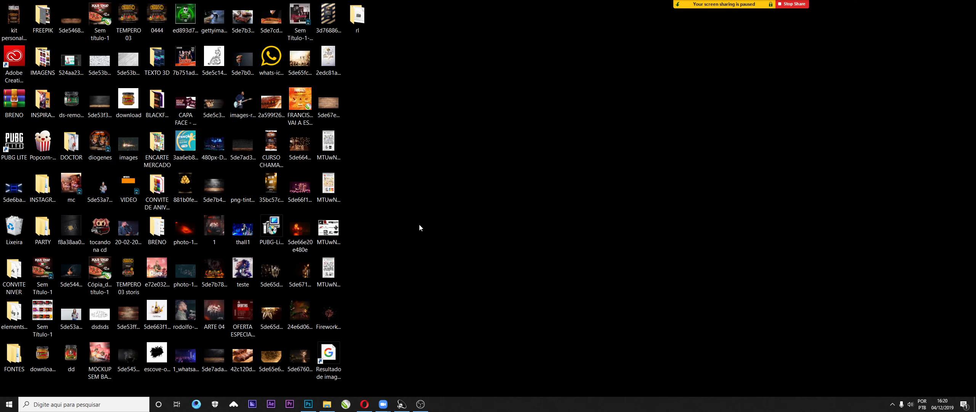
{"action": "left_click_drag", "start_coordinate": [303, 188], "coordinate": [398, 350]}
{"action": "left_click_drag", "start_coordinate": [271, 357], "coordinate": [355, 213]}
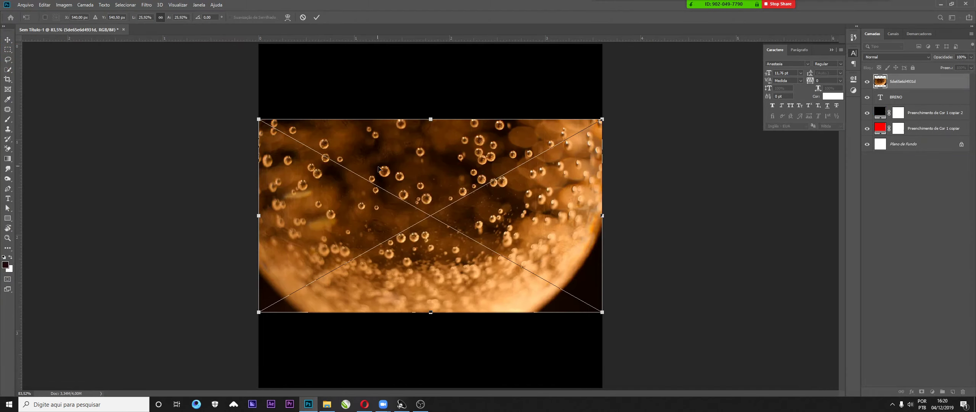
{"action": "left_click_drag", "start_coordinate": [458, 232], "coordinate": [458, 226]}
{"action": "key", "text": "Return"}
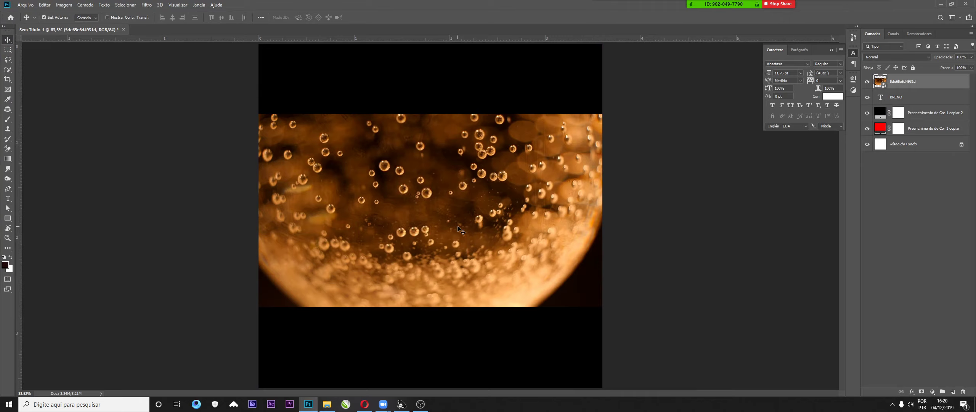
Step: Clip the bubbles image to the text layer, add a layer mask to the image and invert the mask to black
{"action": "left_click", "coordinate": [881, 92], "text": "alt"}
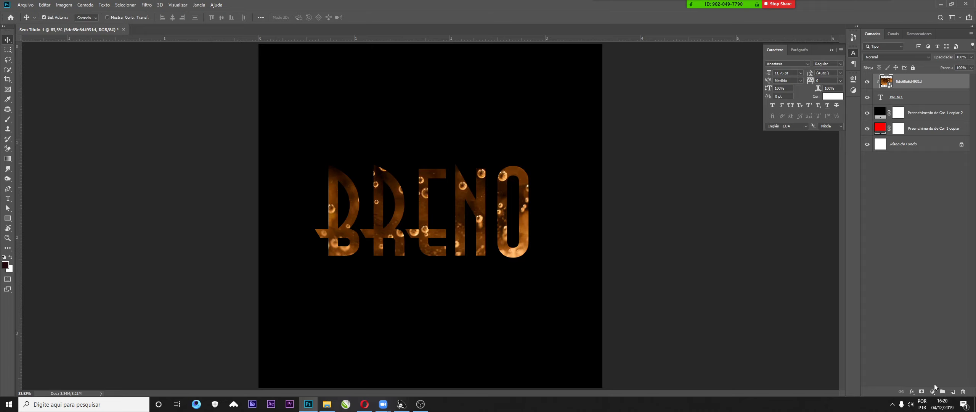
{"action": "left_click", "coordinate": [922, 393]}
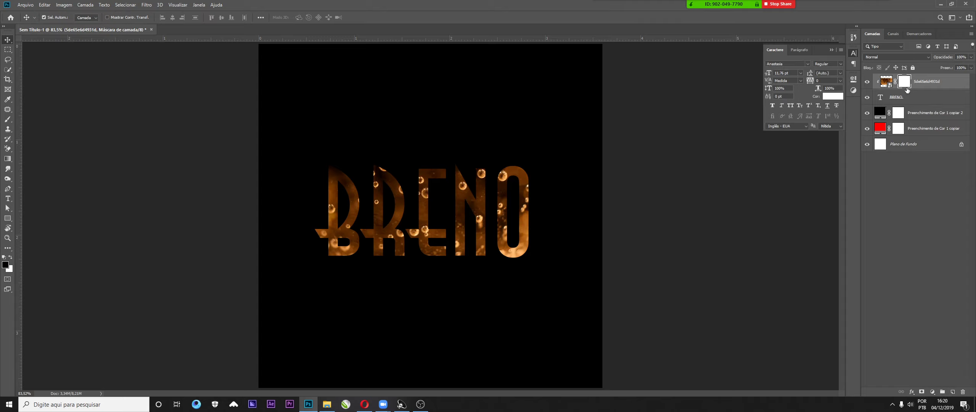
{"action": "key", "text": "ctrl+i"}
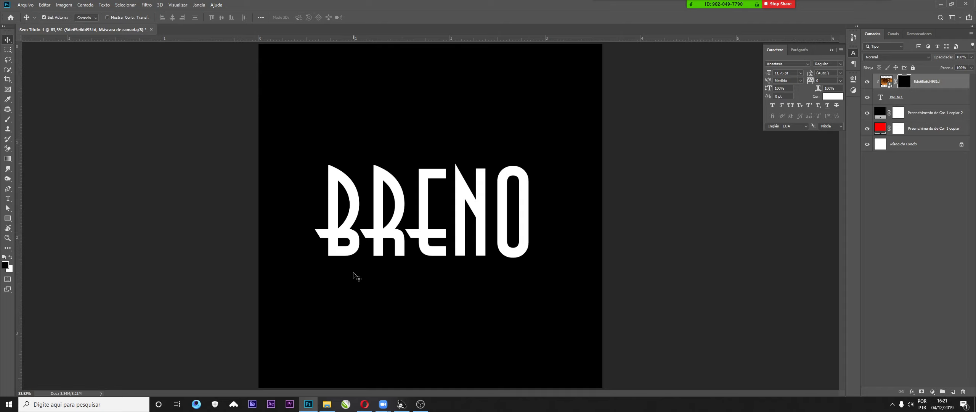
Step: Paint white on the image's layer mask with a large soft brush to reveal parts of the texture in the letters
{"action": "key", "text": "b"}
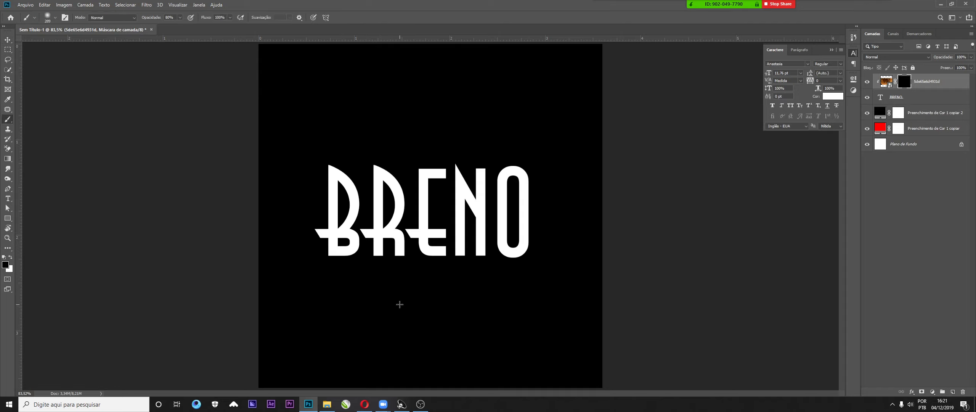
{"action": "left_click_drag", "start_coordinate": [313, 257], "coordinate": [321, 258]}
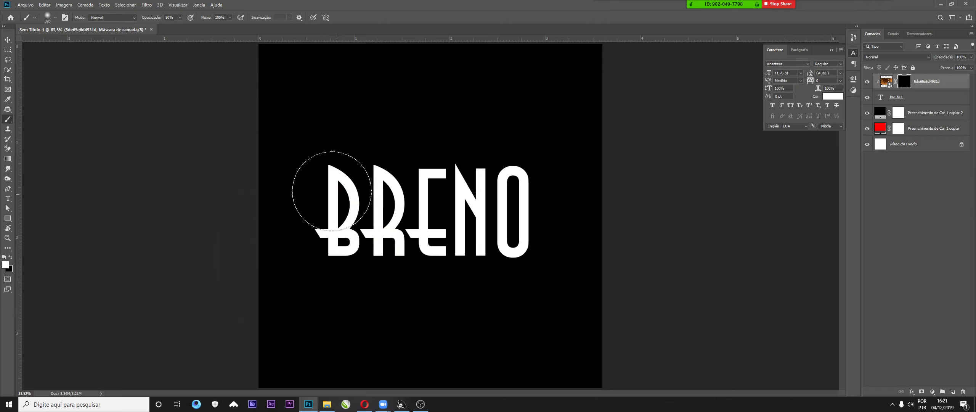
{"action": "key", "text": "x"}
{"action": "mouse_move", "coordinate": [322, 174]}
{"action": "left_mouse_down"}
{"action": "mouse_move", "coordinate": [251, 146]}
{"action": "mouse_move", "coordinate": [307, 193]}
{"action": "mouse_move", "coordinate": [227, 191]}
{"action": "mouse_move", "coordinate": [285, 185]}
{"action": "mouse_move", "coordinate": [398, 298]}
{"action": "mouse_move", "coordinate": [390, 155]}
{"action": "mouse_move", "coordinate": [433, 133]}
{"action": "mouse_move", "coordinate": [429, 153]}
{"action": "mouse_move", "coordinate": [523, 227]}
{"action": "mouse_move", "coordinate": [584, 244]}
{"action": "mouse_move", "coordinate": [571, 239]}
{"action": "mouse_move", "coordinate": [562, 175]}
{"action": "mouse_move", "coordinate": [541, 162]}
{"action": "mouse_move", "coordinate": [535, 116]}
{"action": "mouse_move", "coordinate": [544, 267]}
{"action": "mouse_move", "coordinate": [518, 265]}
{"action": "mouse_move", "coordinate": [451, 300]}
{"action": "mouse_move", "coordinate": [484, 282]}
{"action": "mouse_move", "coordinate": [432, 295]}
{"action": "mouse_move", "coordinate": [478, 242]}
{"action": "mouse_move", "coordinate": [465, 153]}
{"action": "mouse_move", "coordinate": [509, 149]}
{"action": "mouse_move", "coordinate": [383, 141]}
{"action": "left_mouse_up"}
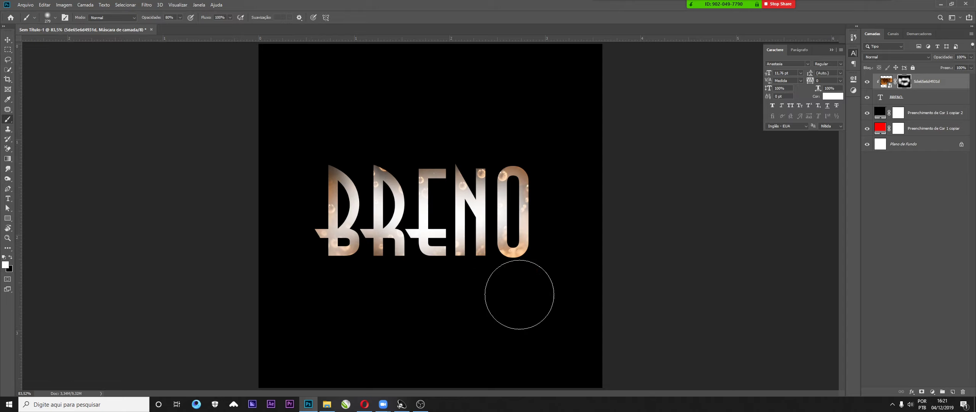
Step: Undo the brush strokes on the bubbles image's layer mask, keep the mask black and return to the Move tool
{"action": "key", "text": "ctrl+z"}
{"action": "key", "text": "ctrl+z"}
{"action": "key", "text": "ctrl+z"}
{"action": "key", "text": "ctrl+z"}
{"action": "key", "text": "ctrl+z"}
{"action": "key", "text": "ctrl+z"}
{"action": "key", "text": "ctrl+z"}
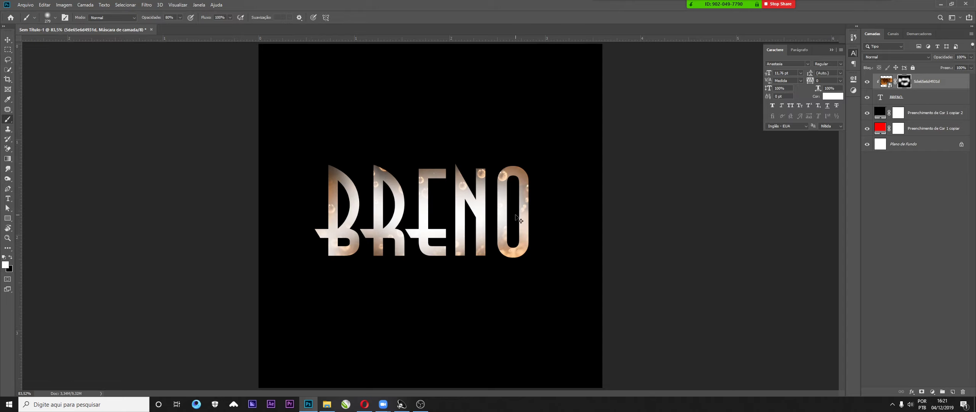
{"action": "key", "text": "ctrl+z"}
{"action": "key", "text": "ctrl+z"}
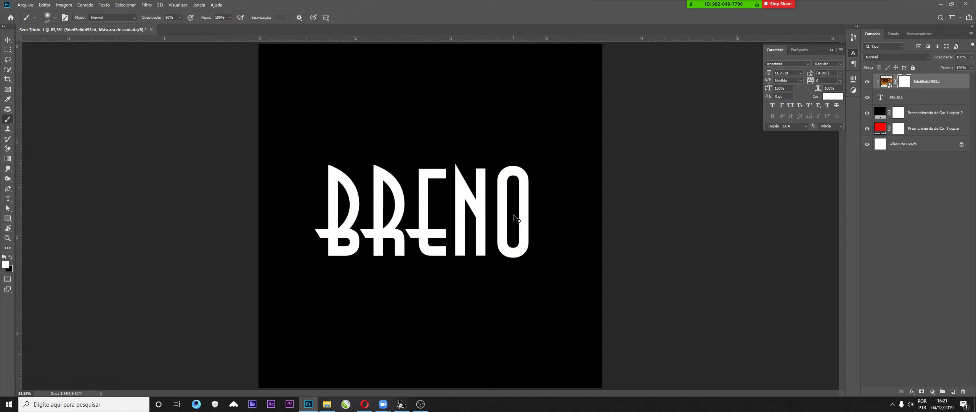
{"action": "key", "text": "ctrl+z"}
{"action": "key", "text": "ctrl+shift+z"}
{"action": "left_click", "coordinate": [8, 39]}
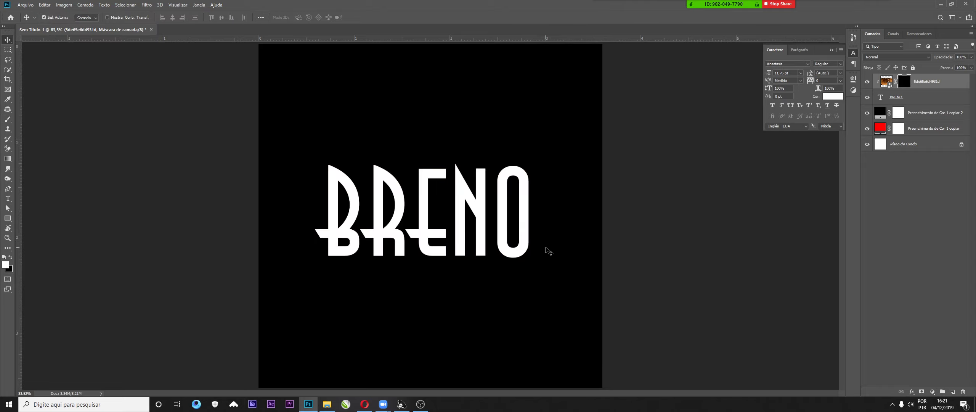
{"action": "left_click", "coordinate": [868, 99]}
{"action": "left_click", "coordinate": [868, 99]}
{"action": "left_click", "coordinate": [269, 235]}
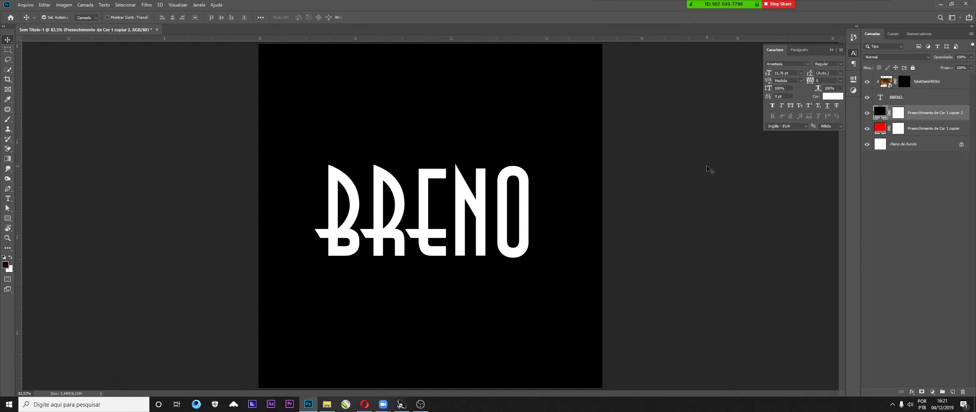
Step: Outline the first letter with the Lasso on the image's layer mask, fill the selection with white and deselect
{"action": "left_click", "coordinate": [908, 83]}
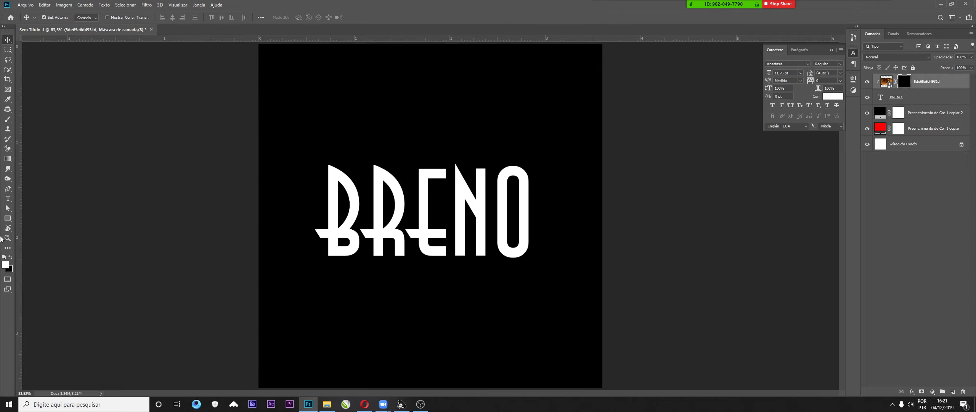
{"action": "left_click", "coordinate": [7, 59]}
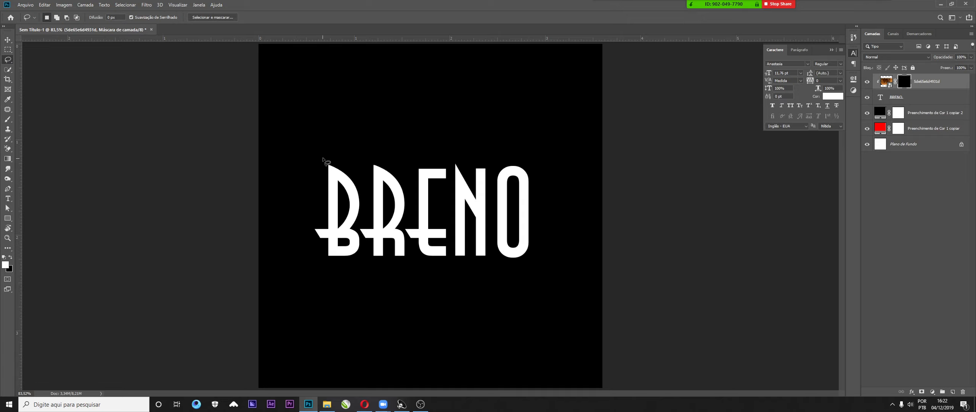
{"action": "mouse_move", "coordinate": [323, 154]}
{"action": "left_mouse_down"}
{"action": "mouse_move", "coordinate": [297, 211]}
{"action": "mouse_move", "coordinate": [310, 265]}
{"action": "mouse_move", "coordinate": [356, 277]}
{"action": "mouse_move", "coordinate": [366, 196]}
{"action": "mouse_move", "coordinate": [354, 166]}
{"action": "mouse_move", "coordinate": [319, 159]}
{"action": "left_mouse_up"}
{"action": "key", "text": "alt+BackSpace"}
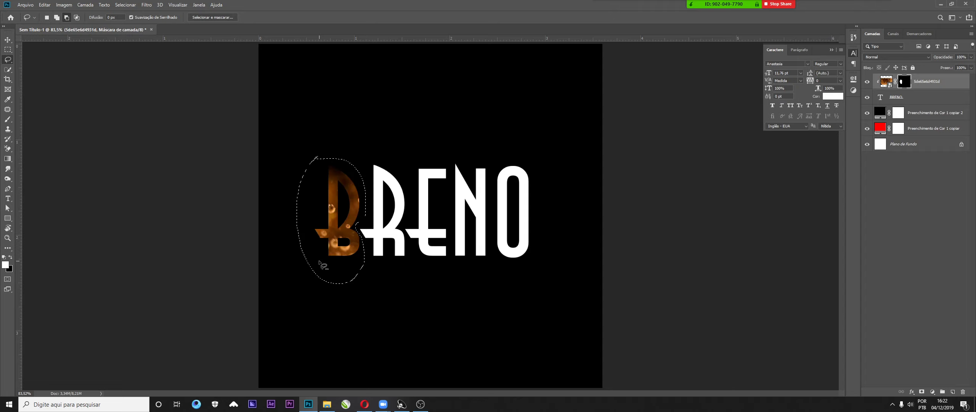
{"action": "key", "text": "ctrl+d"}
Step: Outline the last letter with the Lasso on the same mask, fill the selection with white and deselect
{"action": "mouse_move", "coordinate": [502, 164]}
{"action": "left_mouse_down"}
{"action": "mouse_move", "coordinate": [491, 194]}
{"action": "mouse_move", "coordinate": [498, 258]}
{"action": "mouse_move", "coordinate": [515, 274]}
{"action": "mouse_move", "coordinate": [542, 230]}
{"action": "mouse_move", "coordinate": [528, 162]}
{"action": "mouse_move", "coordinate": [502, 163]}
{"action": "left_mouse_up"}
{"action": "key", "text": "alt+Delete"}
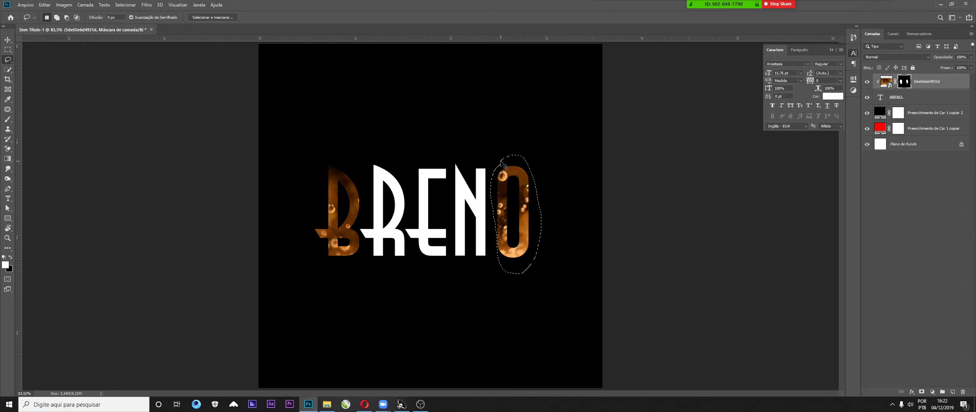
{"action": "key", "text": "ctrl+d"}
Step: Hide the clipped bubbles image and delete its layer together with the mask
{"action": "left_click", "coordinate": [867, 82]}
{"action": "key", "text": "ctrl+2"}
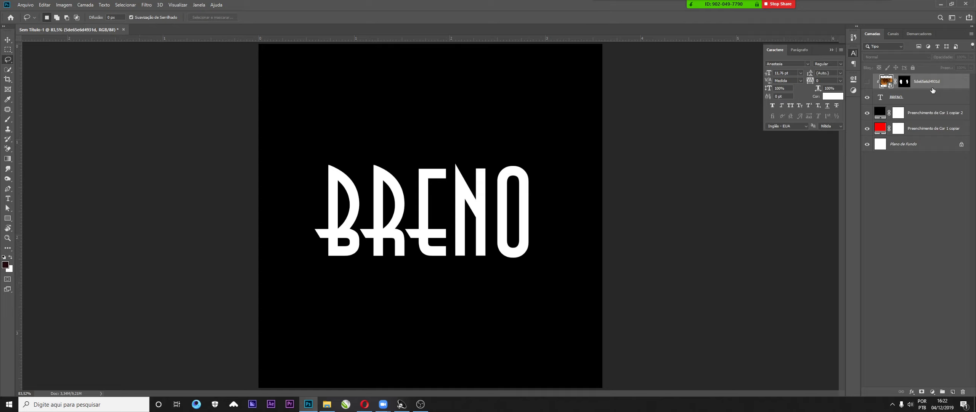
{"action": "key", "text": "Delete"}
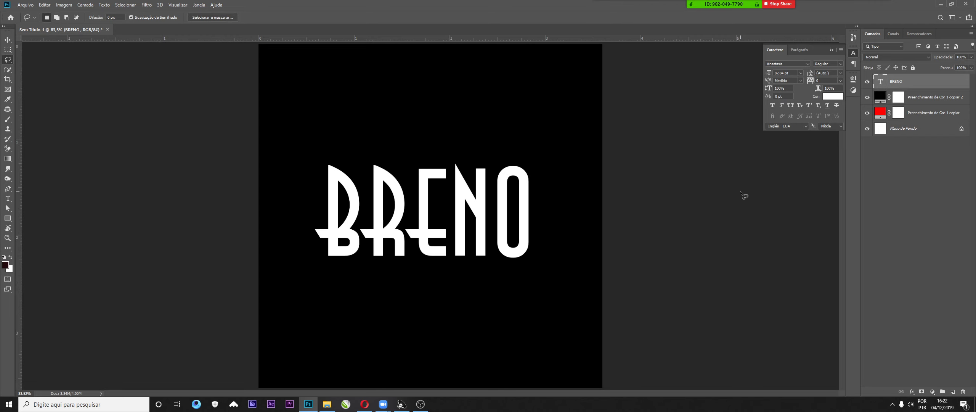
Step: Place the image of two champagne glasses from the desktop above the text layer and commit it
{"action": "left_click", "coordinate": [975, 404]}
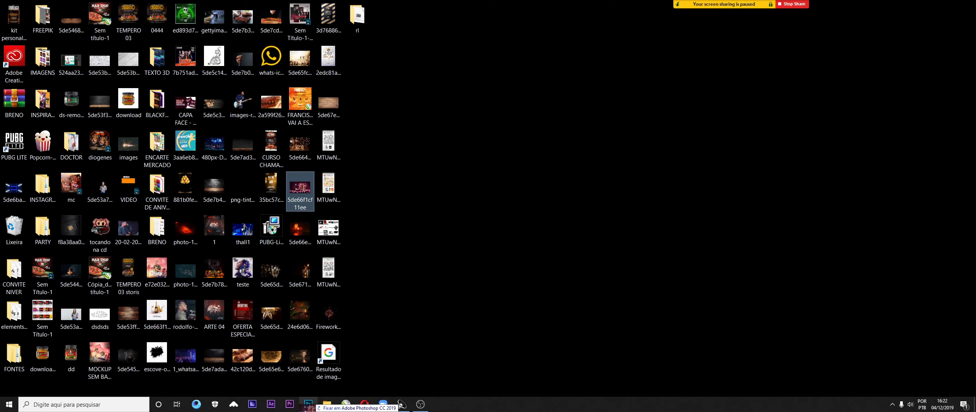
{"action": "left_click", "coordinate": [308, 404]}
{"action": "left_click_drag", "start_coordinate": [337, 381], "coordinate": [401, 281]}
{"action": "key", "text": "Return"}
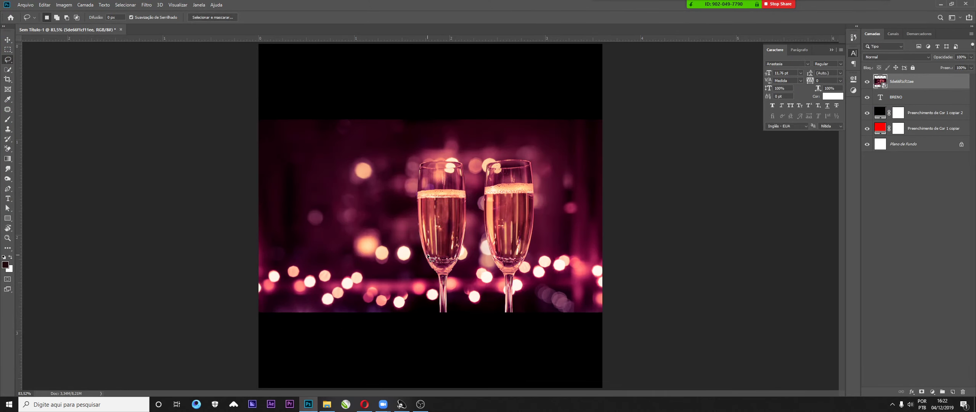
Step: Apply a Hue/Saturation adjustment to the champagne image with hue +42, saturation +23 and lightness -4, comparing the preview before accepting
{"action": "left_click_drag", "start_coordinate": [441, 231], "coordinate": [435, 306]}
{"action": "left_click", "coordinate": [421, 259]}
{"action": "key", "text": "ctrl+u"}
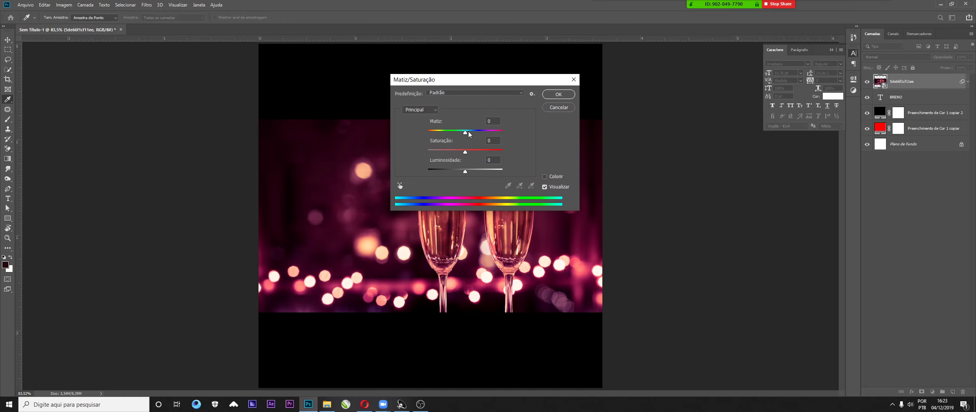
{"action": "left_click_drag", "start_coordinate": [465, 133], "coordinate": [483, 135]}
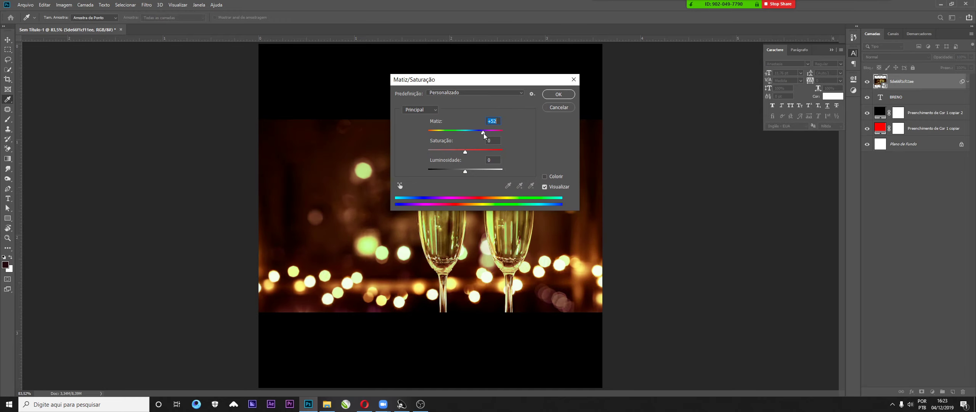
{"action": "left_click_drag", "start_coordinate": [501, 84], "coordinate": [748, 178]}
{"action": "left_click_drag", "start_coordinate": [711, 244], "coordinate": [729, 229]}
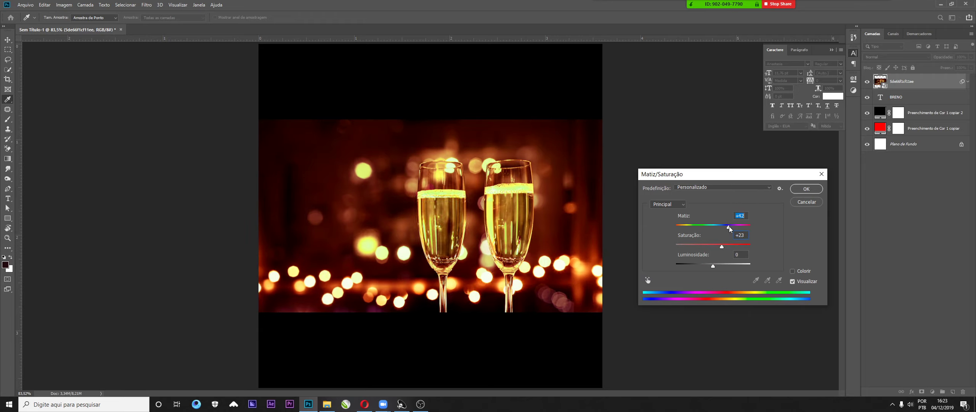
{"action": "left_click_drag", "start_coordinate": [713, 265], "coordinate": [707, 261]}
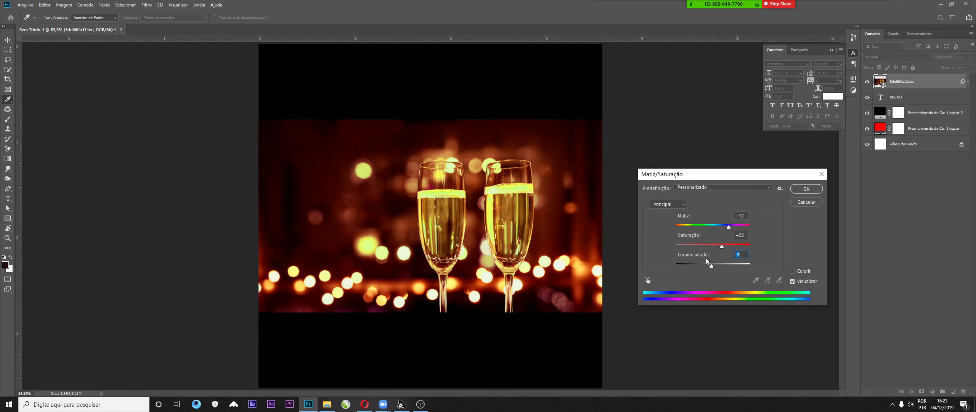
{"action": "left_click", "coordinate": [792, 282]}
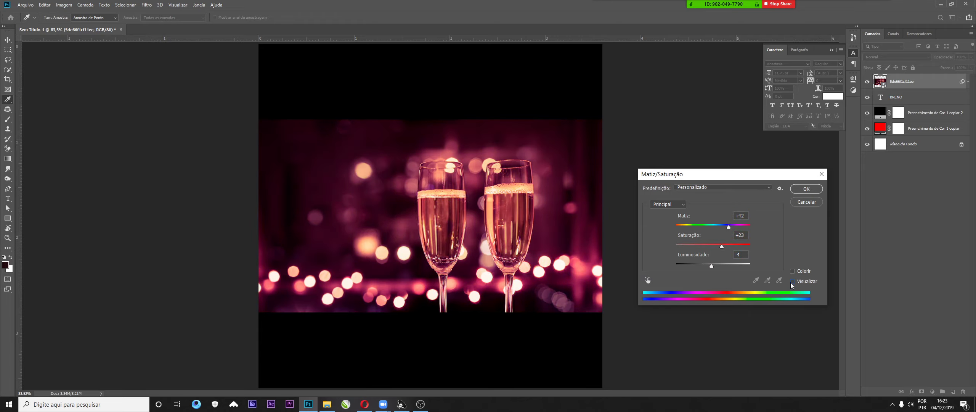
{"action": "left_click", "coordinate": [792, 283]}
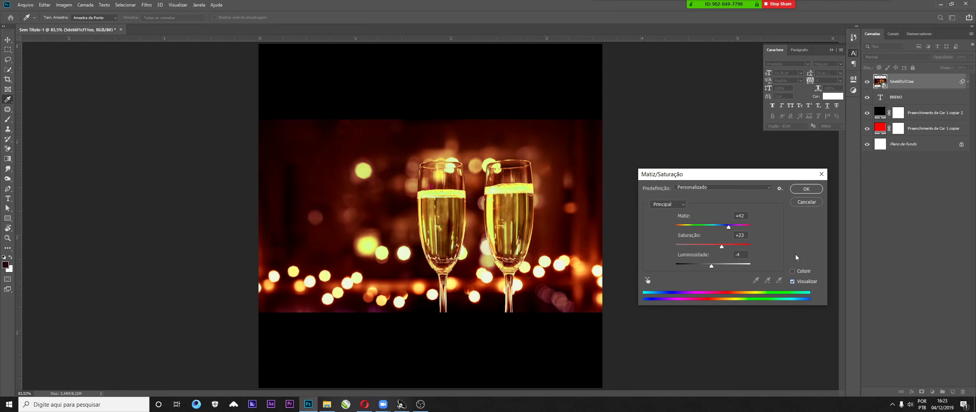
{"action": "left_click", "coordinate": [806, 189]}
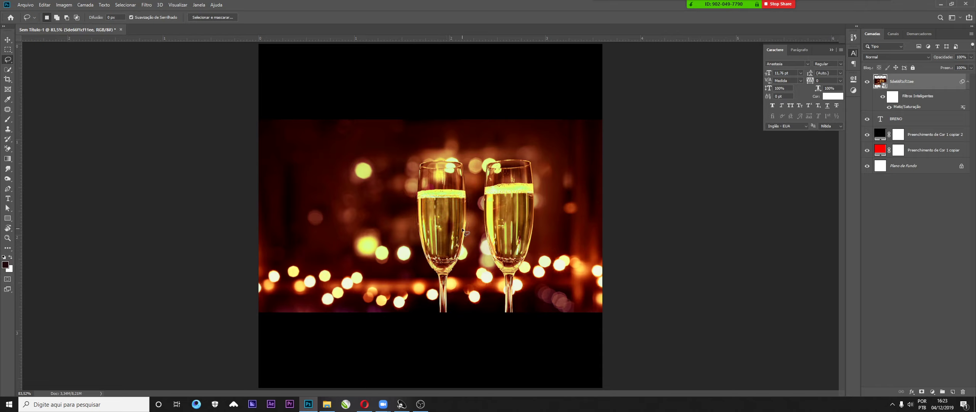
Step: Invert the champagne image's smart filter mask to black and collapse the mask properties
{"action": "left_click", "coordinate": [893, 98]}
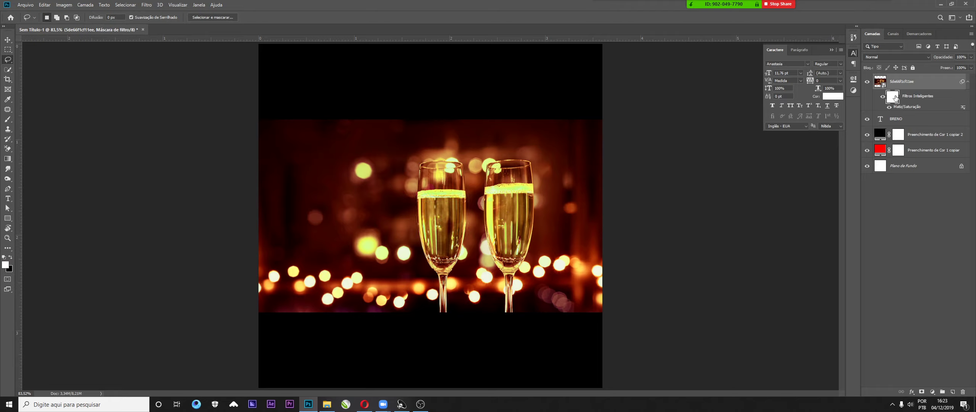
{"action": "key", "text": "Delete"}
{"action": "key", "text": "ctrl+z"}
{"action": "double_click", "coordinate": [895, 97]}
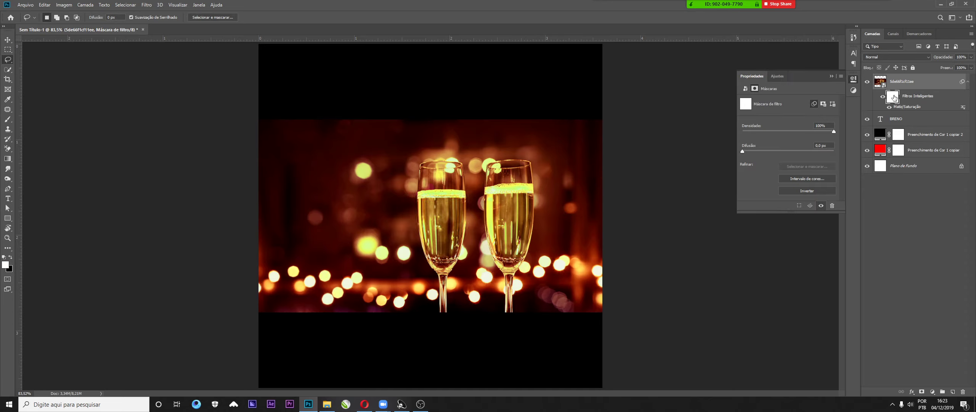
{"action": "key", "text": "ctrl+i"}
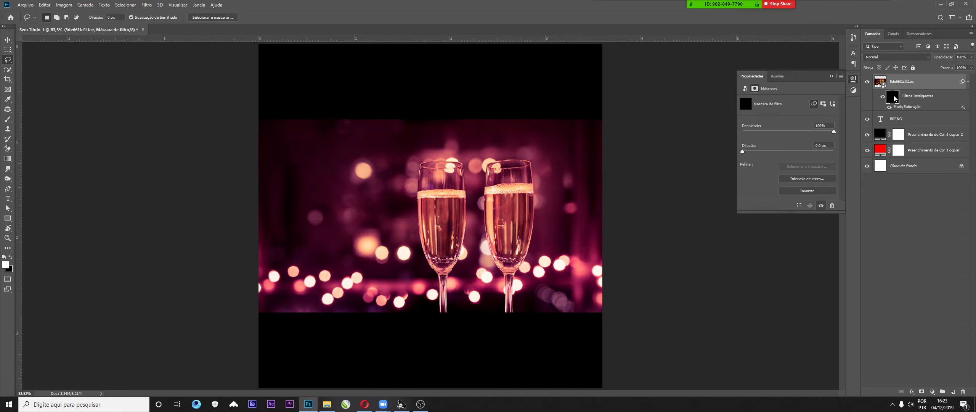
{"action": "left_click", "coordinate": [832, 76]}
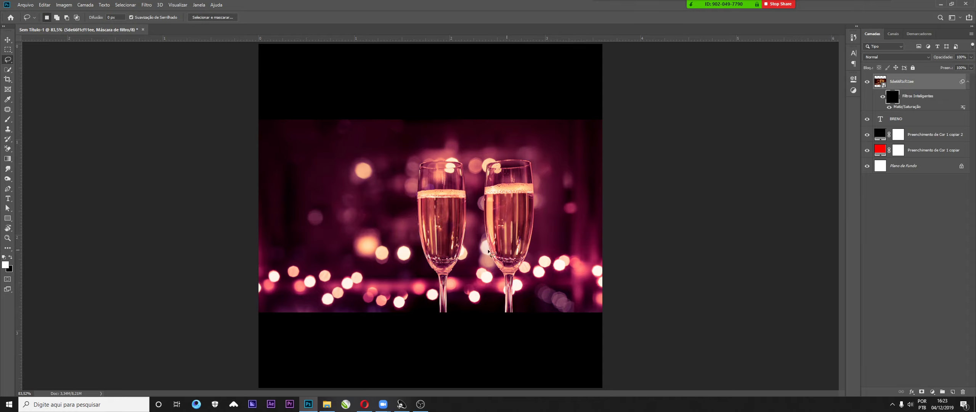
Step: Paint white over the left champagne glass on the smart filter mask with the Brush, revealing the Hue/Saturation adjustment there
{"action": "key", "text": "b"}
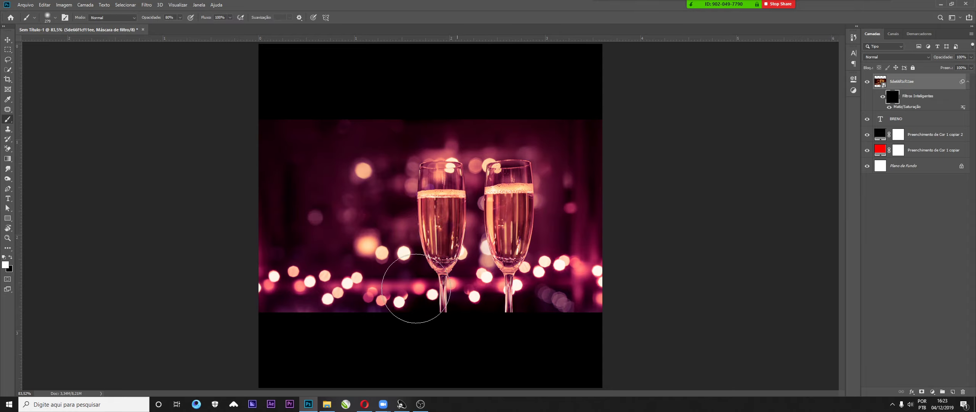
{"action": "scroll", "coordinate": [444, 232], "scroll_direction": "up", "scroll_amount": 3}
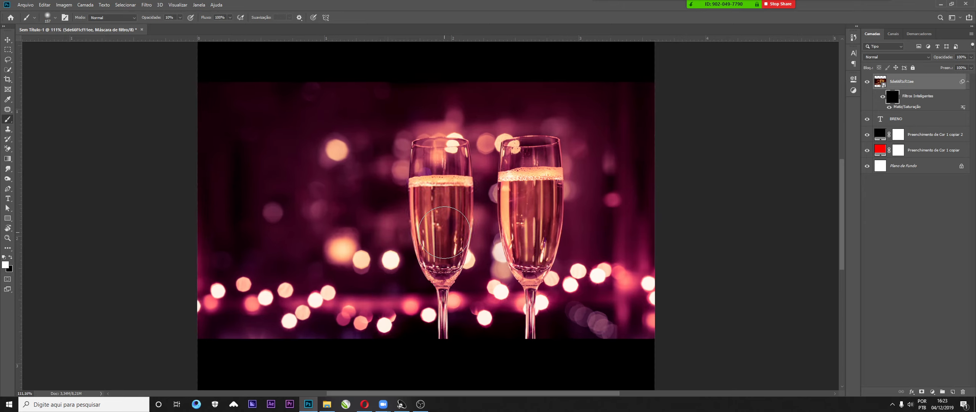
{"action": "mouse_move", "coordinate": [439, 232]}
{"action": "left_mouse_down"}
{"action": "mouse_move", "coordinate": [436, 256]}
{"action": "mouse_move", "coordinate": [440, 206]}
{"action": "mouse_move", "coordinate": [431, 217]}
{"action": "mouse_move", "coordinate": [443, 187]}
{"action": "mouse_move", "coordinate": [454, 213]}
{"action": "mouse_move", "coordinate": [442, 161]}
{"action": "mouse_move", "coordinate": [434, 177]}
{"action": "mouse_move", "coordinate": [433, 166]}
{"action": "mouse_move", "coordinate": [443, 225]}
{"action": "mouse_move", "coordinate": [433, 261]}
{"action": "left_mouse_up"}
{"action": "scroll", "coordinate": [431, 281], "scroll_direction": "up", "scroll_amount": 6}
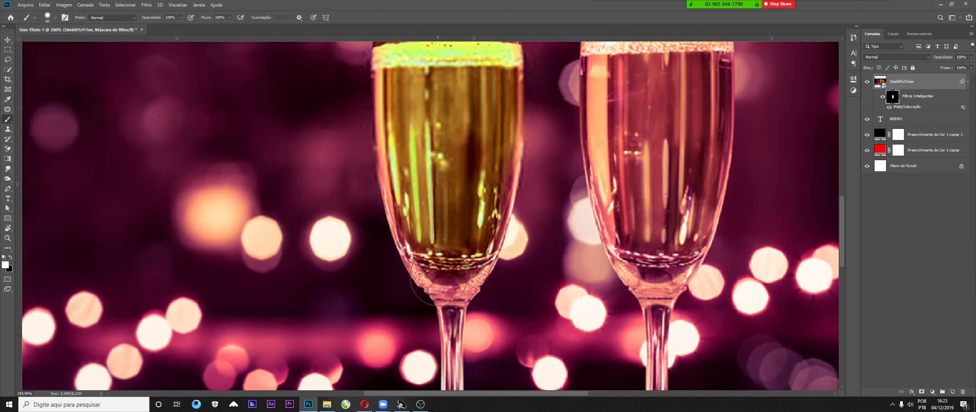
{"action": "right_click", "coordinate": [412, 217]}
{"action": "left_click_drag", "start_coordinate": [412, 216], "coordinate": [387, 218]}
{"action": "mouse_move", "coordinate": [412, 217]}
{"action": "left_mouse_down"}
{"action": "mouse_move", "coordinate": [396, 149]}
{"action": "mouse_move", "coordinate": [416, 232]}
{"action": "mouse_move", "coordinate": [400, 200]}
{"action": "mouse_move", "coordinate": [433, 275]}
{"action": "mouse_move", "coordinate": [459, 245]}
{"action": "mouse_move", "coordinate": [455, 289]}
{"action": "mouse_move", "coordinate": [495, 214]}
{"action": "mouse_move", "coordinate": [508, 88]}
{"action": "mouse_move", "coordinate": [504, 162]}
{"action": "mouse_move", "coordinate": [469, 133]}
{"action": "left_mouse_up"}
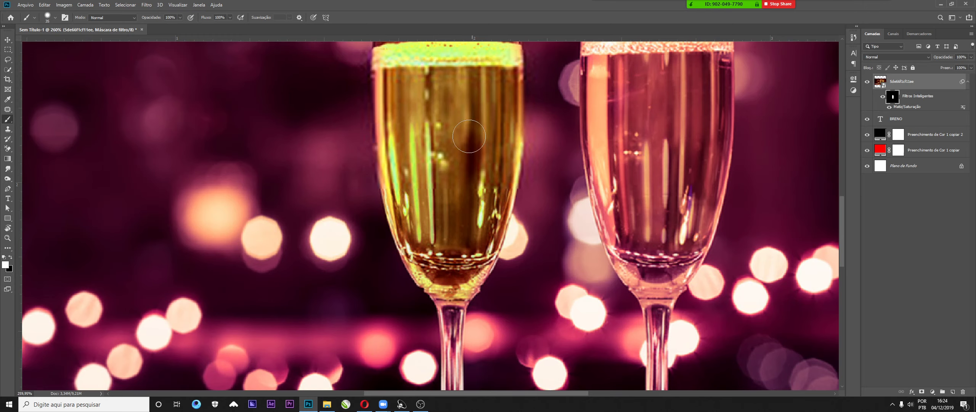
Step: Delete the champagne image layer together with its masked smart filter
{"action": "key", "text": "ctrl+0"}
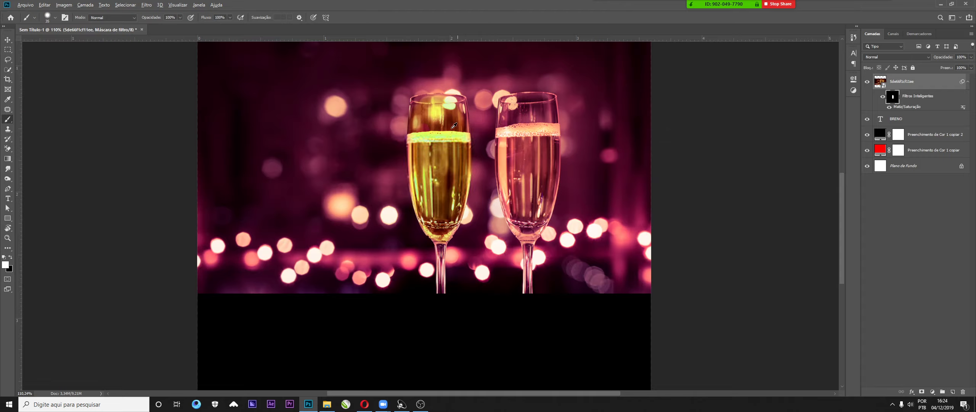
{"action": "scroll", "coordinate": [451, 129], "scroll_direction": "up", "scroll_amount": 4}
{"action": "scroll", "coordinate": [445, 92], "scroll_direction": "down", "scroll_amount": 2}
{"action": "key", "text": "ctrl+0"}
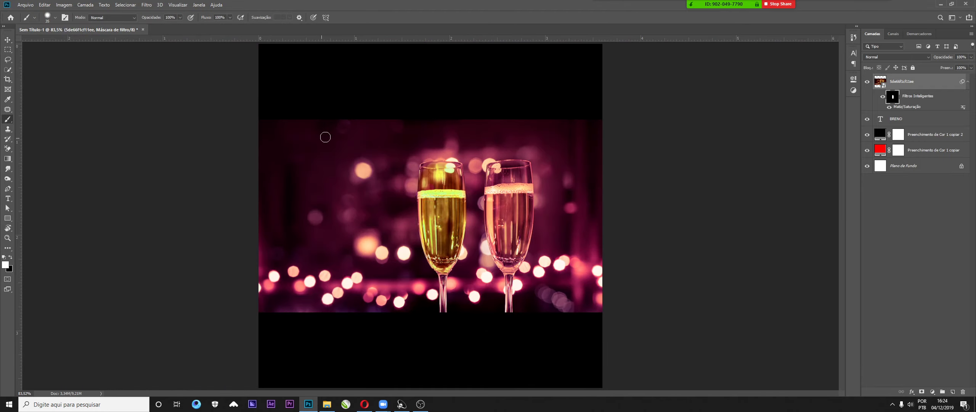
{"action": "key", "text": "Delete"}
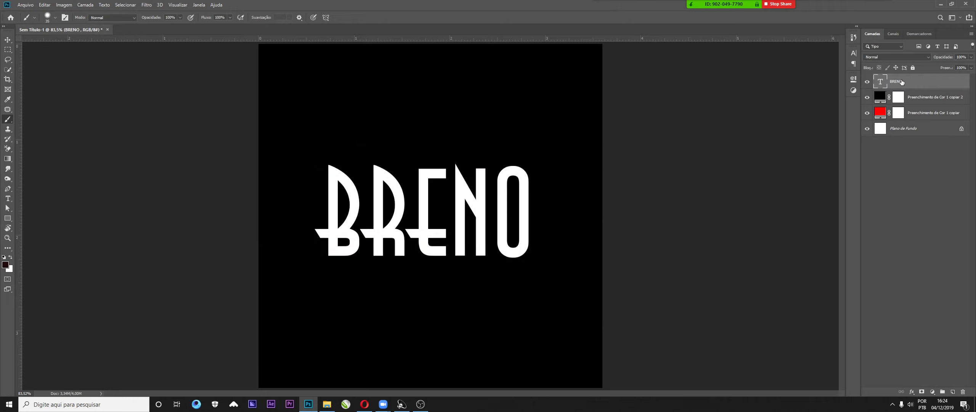
Step: Switch to Opera, search Google Images for "cantor de oculos" and open the photo of the singer reaching out against a blue background
{"action": "mouse_move", "coordinate": [364, 403]}
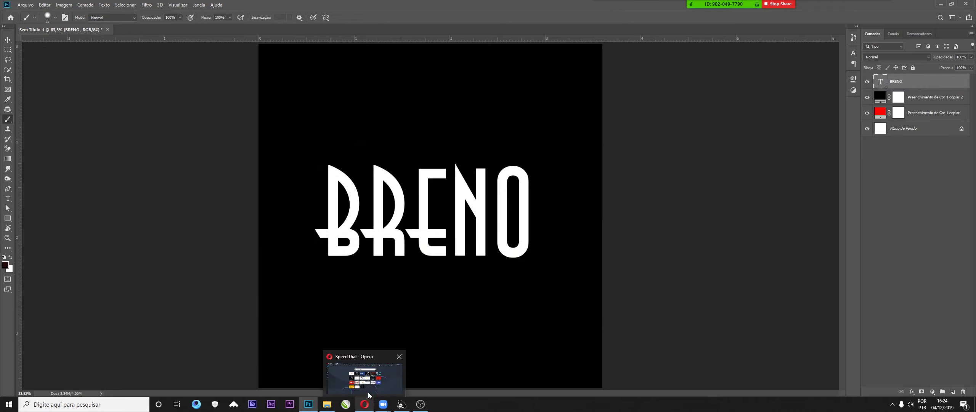
{"action": "left_click", "coordinate": [368, 390]}
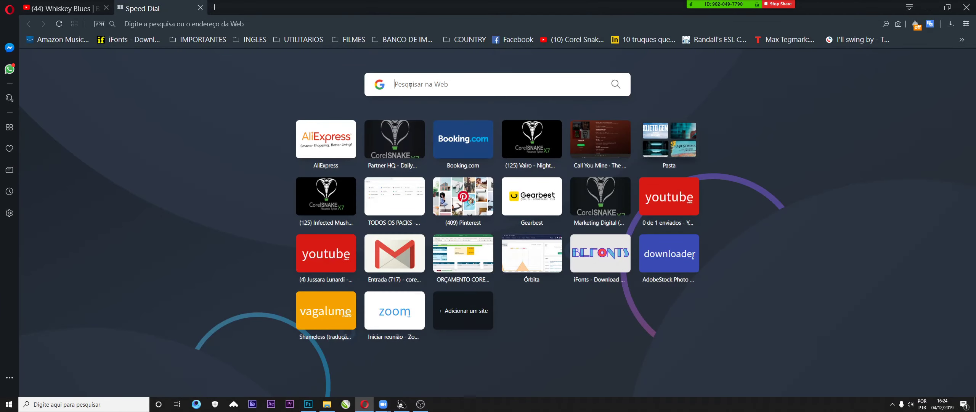
{"action": "left_click", "coordinate": [411, 88]}
{"action": "type", "text": "cantor de oculos"}
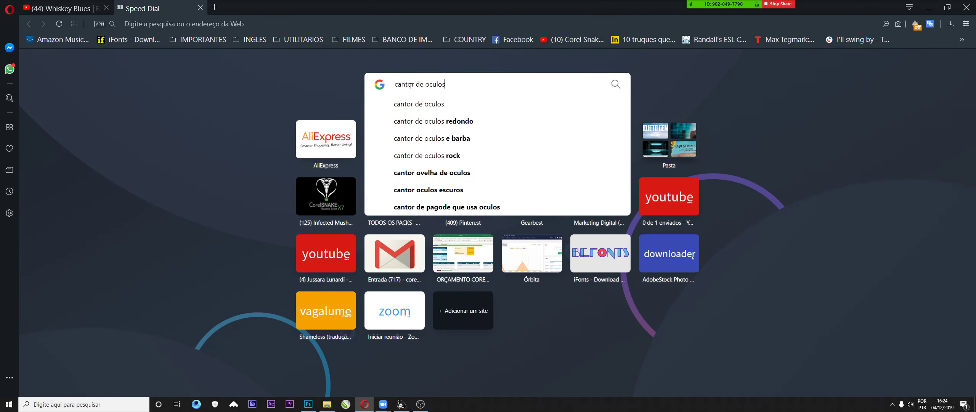
{"action": "key", "text": "Return"}
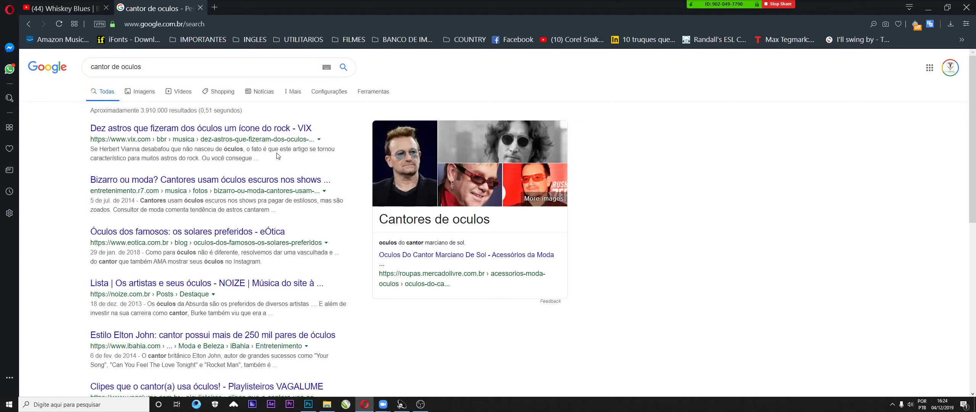
{"action": "left_click", "coordinate": [142, 95]}
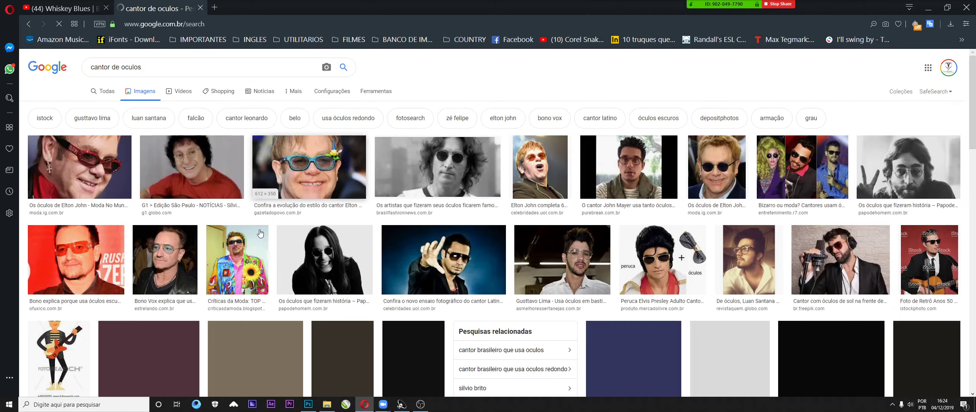
{"action": "left_click", "coordinate": [457, 263]}
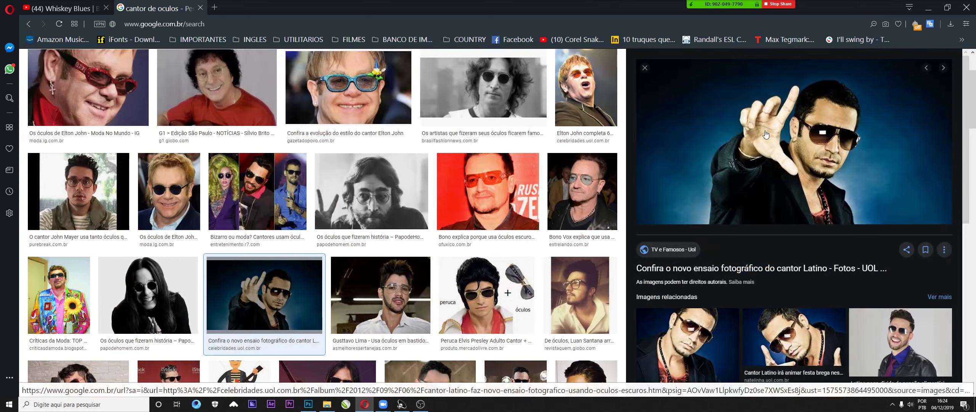
Step: Place the singer photo in the Photoshop document above the text layer, scale it to about 41.64% and commit it
{"action": "left_click_drag", "start_coordinate": [790, 133], "coordinate": [655, 339]}
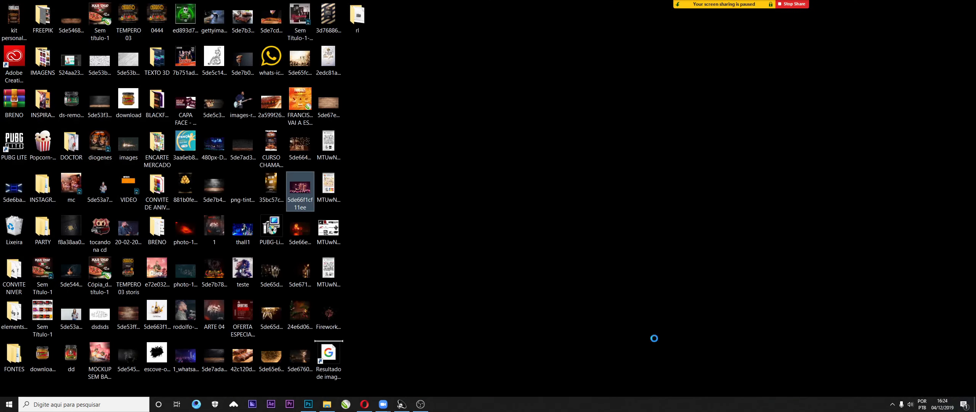
{"action": "left_click", "coordinate": [432, 202]}
{"action": "left_click_drag", "start_coordinate": [317, 312], "coordinate": [406, 293]}
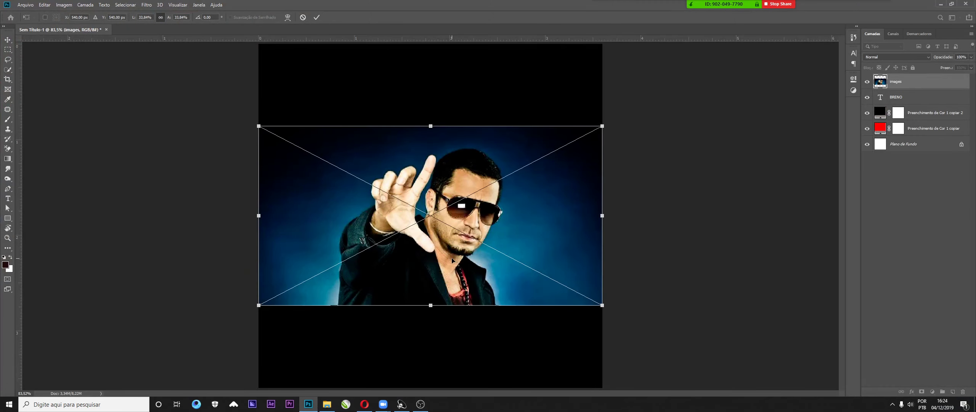
{"action": "left_click_drag", "start_coordinate": [603, 306], "coordinate": [638, 326]}
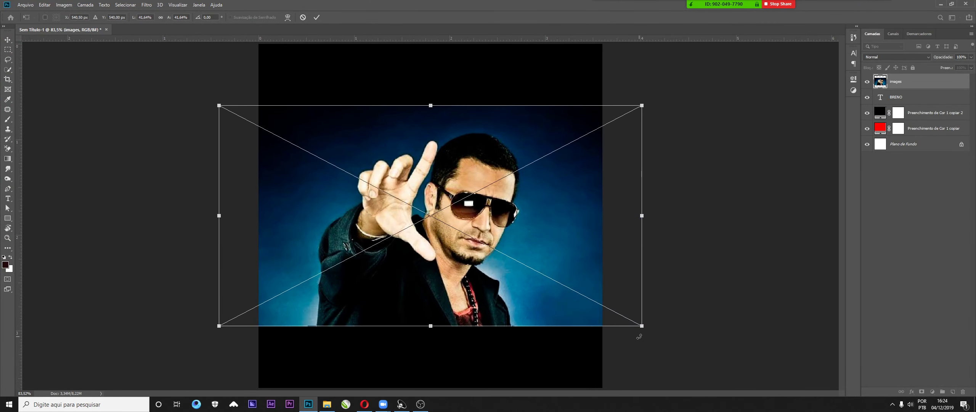
{"action": "key", "text": "Return"}
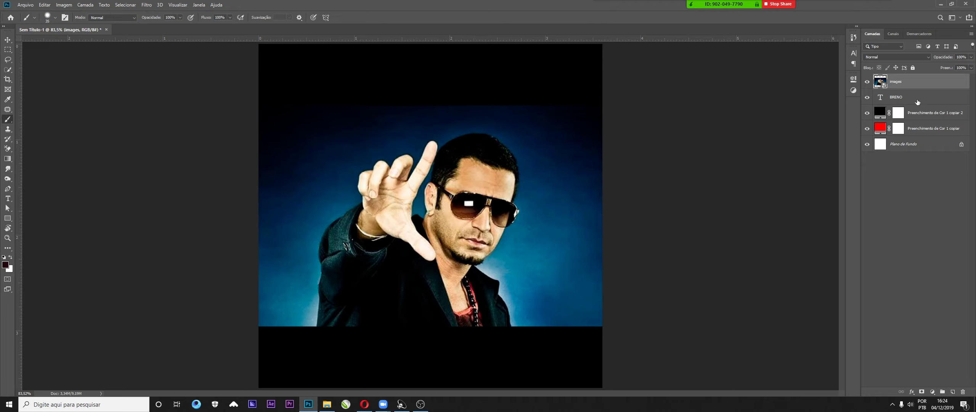
Step: Add a solid color fill layer in red ff000e above the singer photo and clip it to the photo
{"action": "left_click", "coordinate": [932, 391]}
{"action": "left_click", "coordinate": [941, 258]}
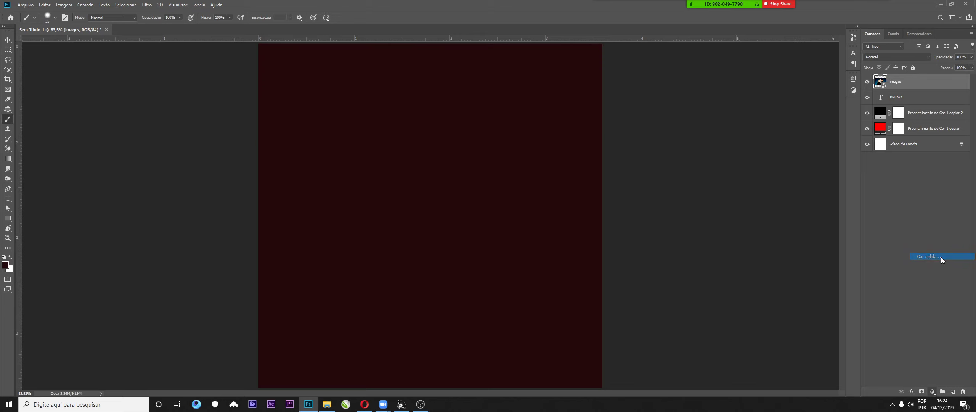
{"action": "left_click_drag", "start_coordinate": [806, 260], "coordinate": [851, 176]}
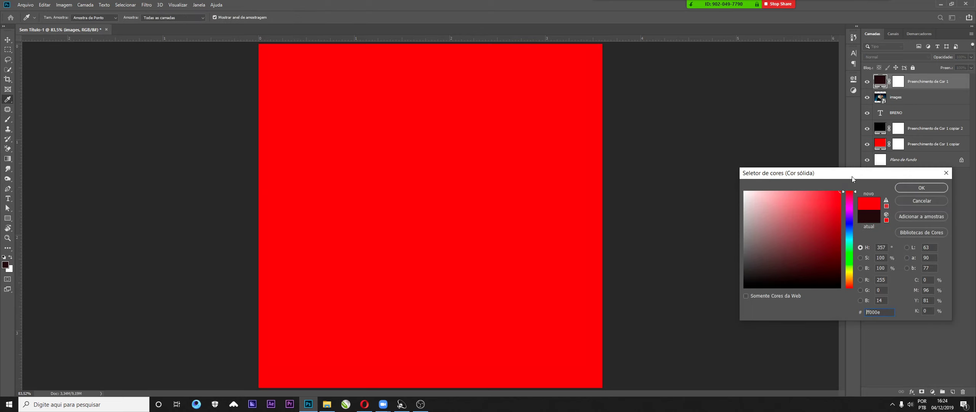
{"action": "left_click", "coordinate": [921, 187]}
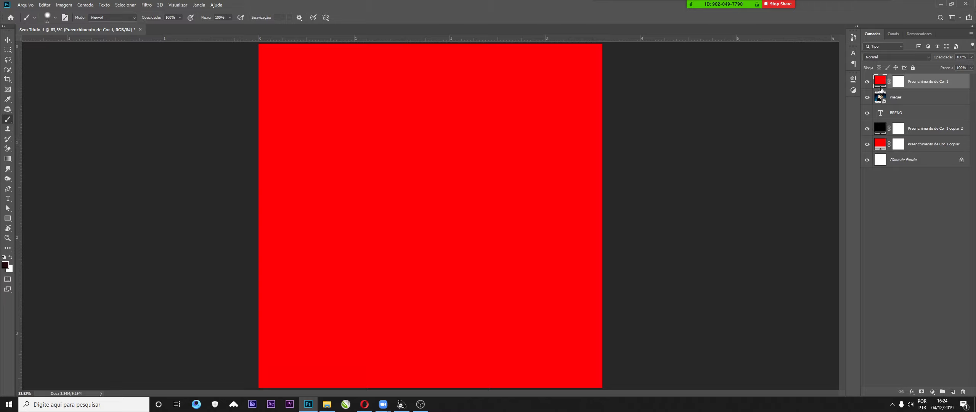
{"action": "left_click", "coordinate": [879, 87], "text": "alt"}
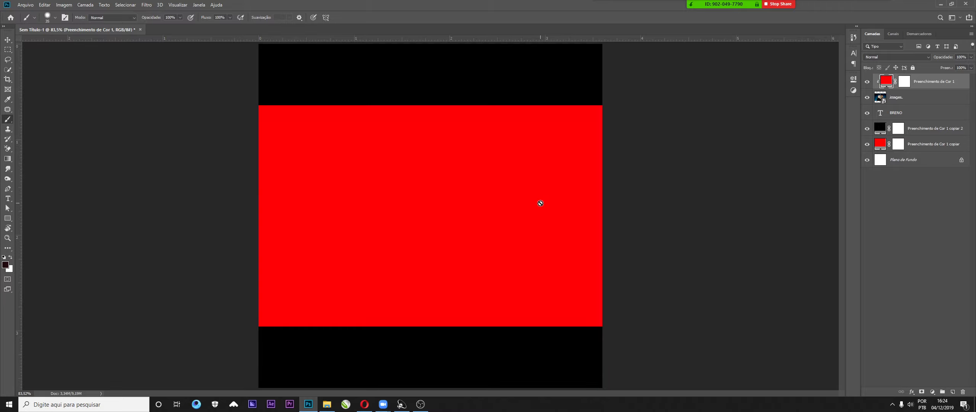
Step: Invert the clipped red fill layer's mask to black
{"action": "left_click", "coordinate": [904, 83]}
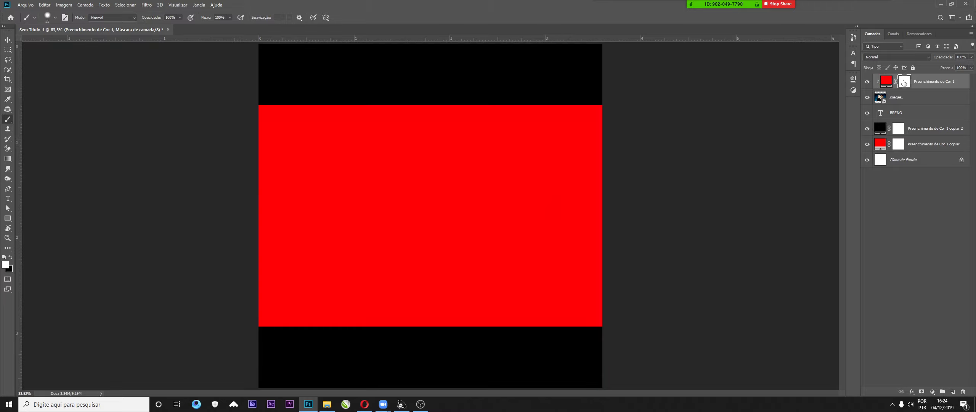
{"action": "key", "text": "ctrl+i"}
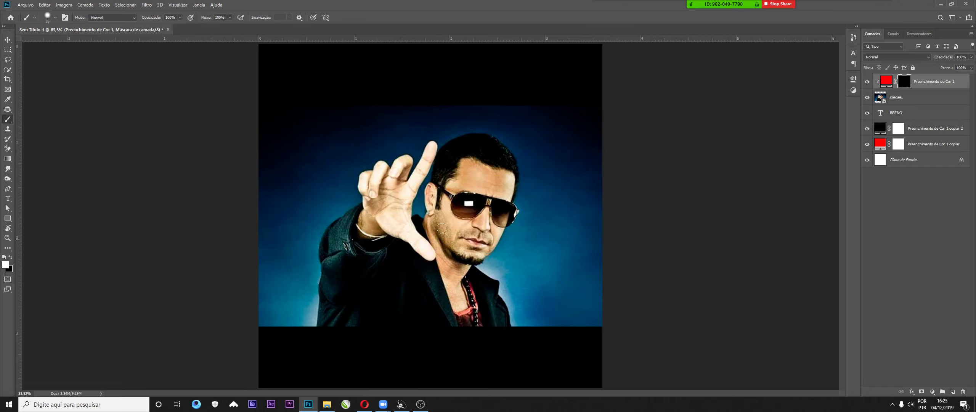
{"action": "mouse_move", "coordinate": [463, 209]}
{"action": "left_mouse_down"}
{"action": "mouse_move", "coordinate": [476, 214]}
{"action": "mouse_move", "coordinate": [467, 213]}
{"action": "left_mouse_up"}
Step: Change the clipped fill layer's color to blue 007ed2, starting from a blue sampled from the photo's background
{"action": "scroll", "coordinate": [467, 213], "scroll_direction": "up", "scroll_amount": 2}
{"action": "double_click", "coordinate": [890, 85]}
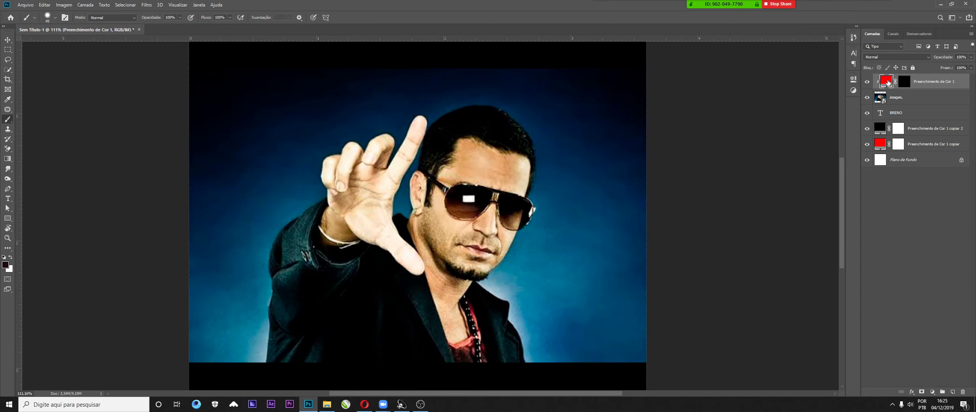
{"action": "left_click", "coordinate": [632, 241]}
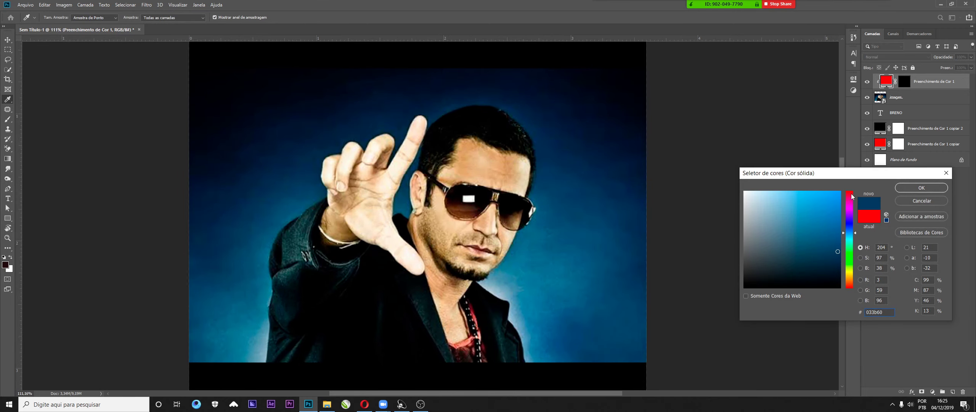
{"action": "mouse_move", "coordinate": [819, 209]}
{"action": "left_mouse_down"}
{"action": "mouse_move", "coordinate": [837, 224]}
{"action": "mouse_move", "coordinate": [842, 208]}
{"action": "left_mouse_up"}
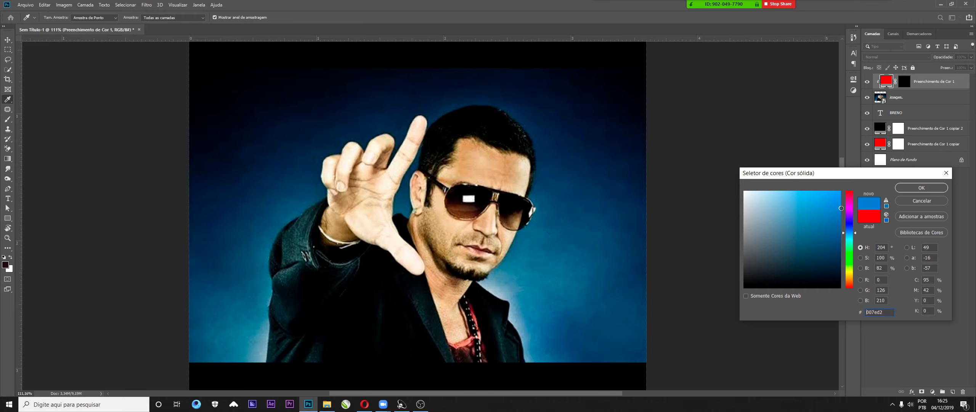
{"action": "left_click", "coordinate": [920, 188]}
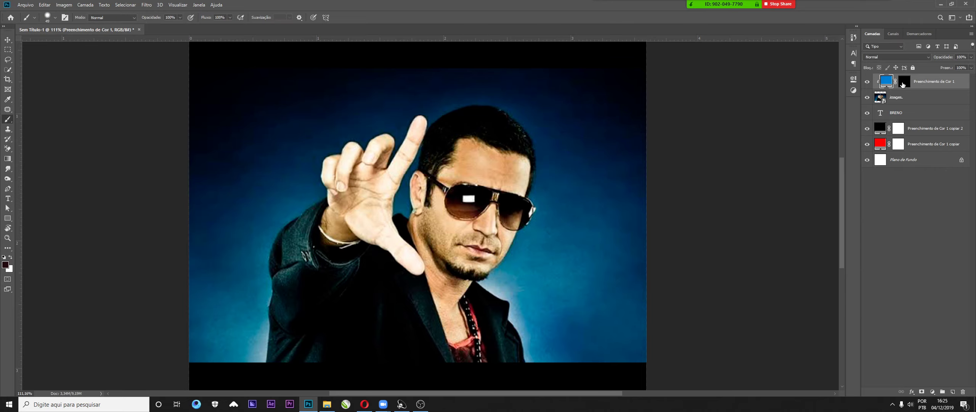
Step: Paint white on the fill layer's mask over the lower part of the sunglasses' left lens, using a smaller brush
{"action": "left_click", "coordinate": [902, 84]}
{"action": "right_click", "coordinate": [469, 200]}
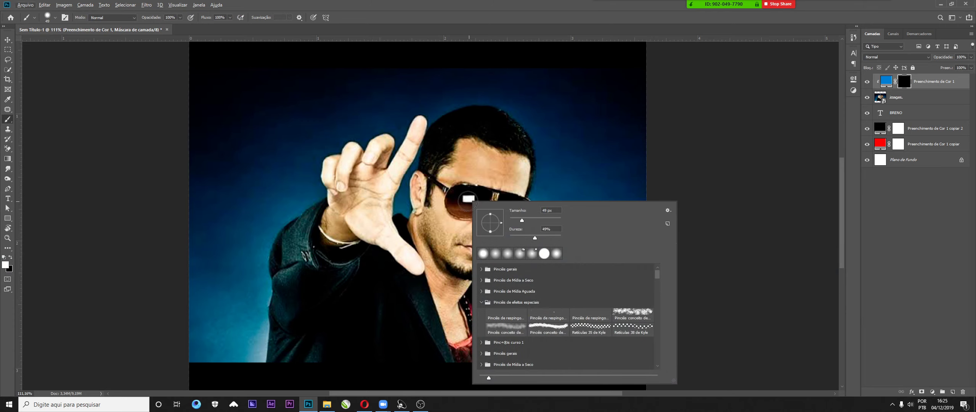
{"action": "left_click", "coordinate": [467, 206]}
{"action": "scroll", "coordinate": [461, 206], "scroll_direction": "up", "scroll_amount": 5}
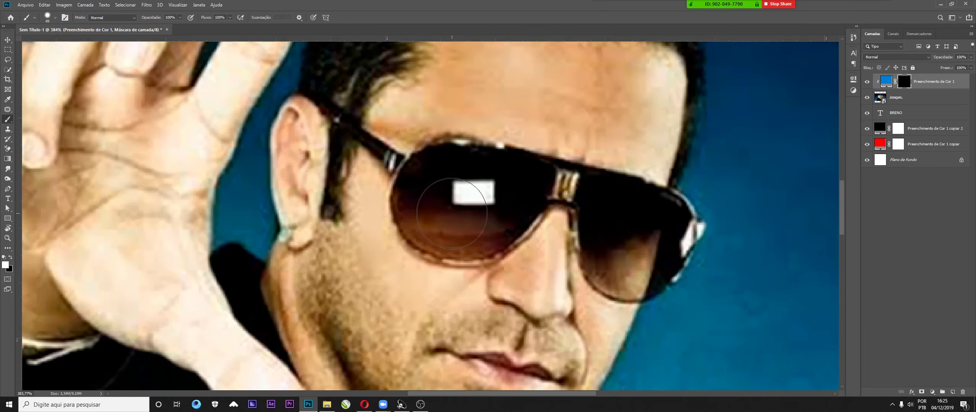
{"action": "right_click", "coordinate": [452, 213]}
{"action": "left_click", "coordinate": [441, 204]}
{"action": "mouse_move", "coordinate": [442, 206]}
{"action": "left_mouse_down"}
{"action": "mouse_move", "coordinate": [428, 208]}
{"action": "mouse_move", "coordinate": [454, 233]}
{"action": "left_mouse_up"}
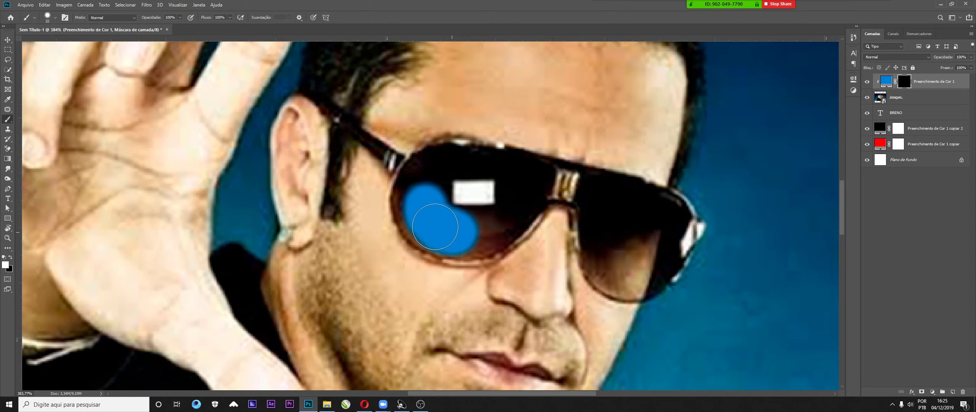
Step: Set the blue fill layer's blend mode to Difference (Diferença) and paint its mask white across both sunglass lenses
{"action": "left_click", "coordinate": [879, 57]}
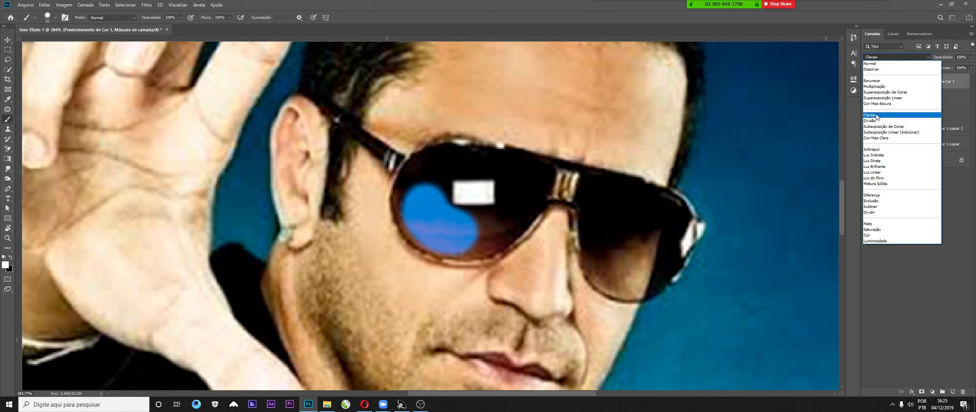
{"action": "left_click", "coordinate": [877, 196]}
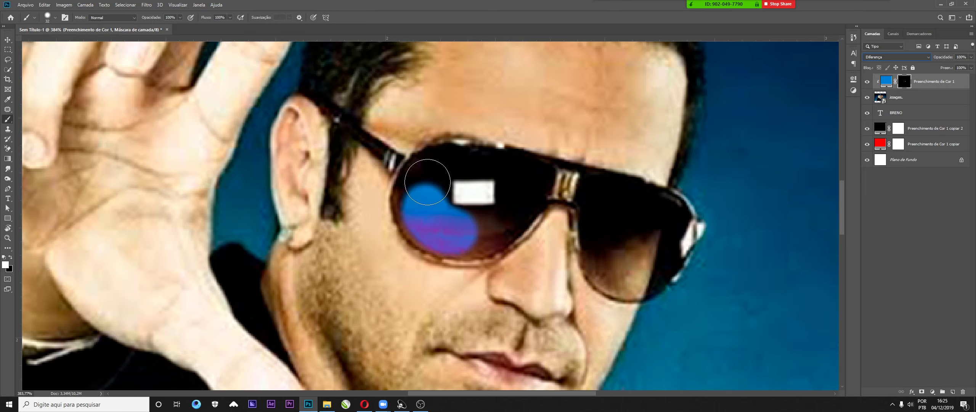
{"action": "mouse_move", "coordinate": [426, 181]}
{"action": "left_mouse_down"}
{"action": "mouse_move", "coordinate": [472, 178]}
{"action": "mouse_move", "coordinate": [483, 200]}
{"action": "mouse_move", "coordinate": [479, 192]}
{"action": "mouse_move", "coordinate": [505, 197]}
{"action": "mouse_move", "coordinate": [486, 179]}
{"action": "mouse_move", "coordinate": [516, 180]}
{"action": "mouse_move", "coordinate": [462, 161]}
{"action": "mouse_move", "coordinate": [428, 174]}
{"action": "mouse_move", "coordinate": [454, 160]}
{"action": "mouse_move", "coordinate": [437, 163]}
{"action": "mouse_move", "coordinate": [414, 200]}
{"action": "mouse_move", "coordinate": [432, 236]}
{"action": "mouse_move", "coordinate": [488, 236]}
{"action": "mouse_move", "coordinate": [520, 212]}
{"action": "mouse_move", "coordinate": [533, 183]}
{"action": "mouse_move", "coordinate": [515, 177]}
{"action": "mouse_move", "coordinate": [541, 180]}
{"action": "mouse_move", "coordinate": [470, 161]}
{"action": "mouse_move", "coordinate": [590, 189]}
{"action": "mouse_move", "coordinate": [607, 203]}
{"action": "mouse_move", "coordinate": [596, 208]}
{"action": "mouse_move", "coordinate": [610, 255]}
{"action": "mouse_move", "coordinate": [649, 255]}
{"action": "mouse_move", "coordinate": [638, 208]}
{"action": "mouse_move", "coordinate": [629, 212]}
{"action": "mouse_move", "coordinate": [639, 190]}
{"action": "mouse_move", "coordinate": [670, 205]}
{"action": "mouse_move", "coordinate": [580, 182]}
{"action": "left_mouse_up"}
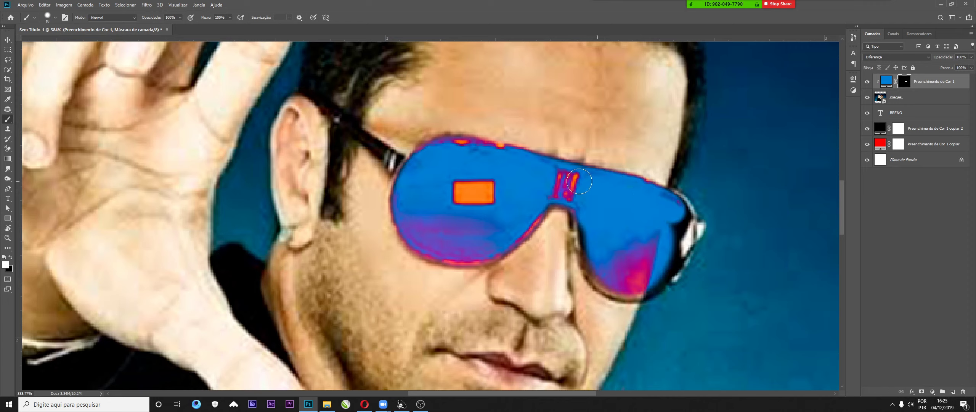
Step: Lower the blue fill layer's opacity and finish painting its mask over the outer edge of the sunglasses' right lens
{"action": "left_click_drag", "start_coordinate": [970, 58], "coordinate": [955, 76]}
{"action": "mouse_move", "coordinate": [595, 238]}
{"action": "left_mouse_down"}
{"action": "mouse_move", "coordinate": [600, 279]}
{"action": "mouse_move", "coordinate": [645, 289]}
{"action": "mouse_move", "coordinate": [681, 241]}
{"action": "mouse_move", "coordinate": [669, 202]}
{"action": "mouse_move", "coordinate": [685, 225]}
{"action": "mouse_move", "coordinate": [654, 197]}
{"action": "mouse_move", "coordinate": [678, 213]}
{"action": "left_mouse_up"}
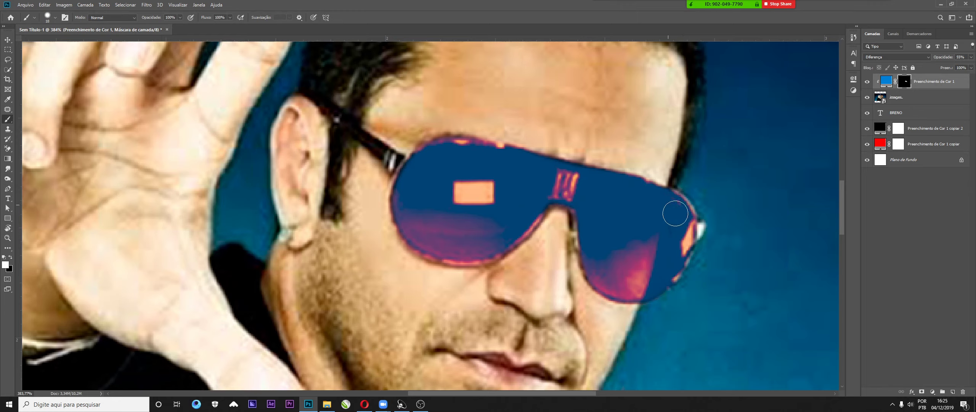
{"action": "mouse_move", "coordinate": [471, 234]}
{"action": "left_mouse_down"}
{"action": "mouse_move", "coordinate": [408, 225]}
{"action": "mouse_move", "coordinate": [402, 206]}
{"action": "mouse_move", "coordinate": [425, 162]}
{"action": "mouse_move", "coordinate": [407, 191]}
{"action": "mouse_move", "coordinate": [442, 159]}
{"action": "mouse_move", "coordinate": [543, 168]}
{"action": "mouse_move", "coordinate": [587, 181]}
{"action": "mouse_move", "coordinate": [575, 177]}
{"action": "mouse_move", "coordinate": [608, 205]}
{"action": "left_mouse_up"}
{"action": "scroll", "coordinate": [477, 216], "scroll_direction": "down", "scroll_amount": 5}
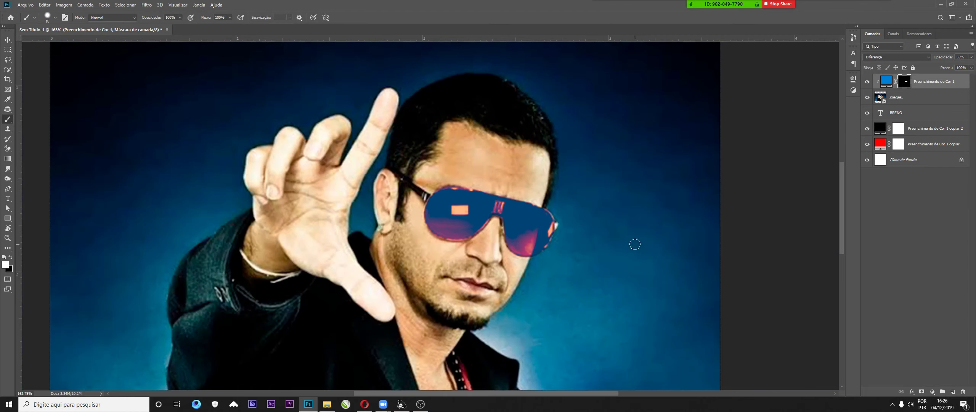
Step: Set the blue fill layer's blend mode to Vivid Light (Luz Brilhante) and check the tinted sunglasses at different zoom levels
{"action": "left_click", "coordinate": [889, 57]}
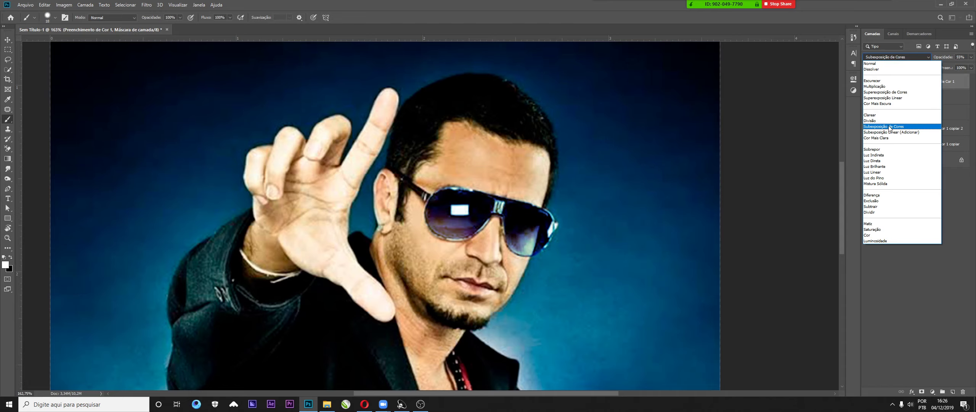
{"action": "left_click", "coordinate": [889, 166]}
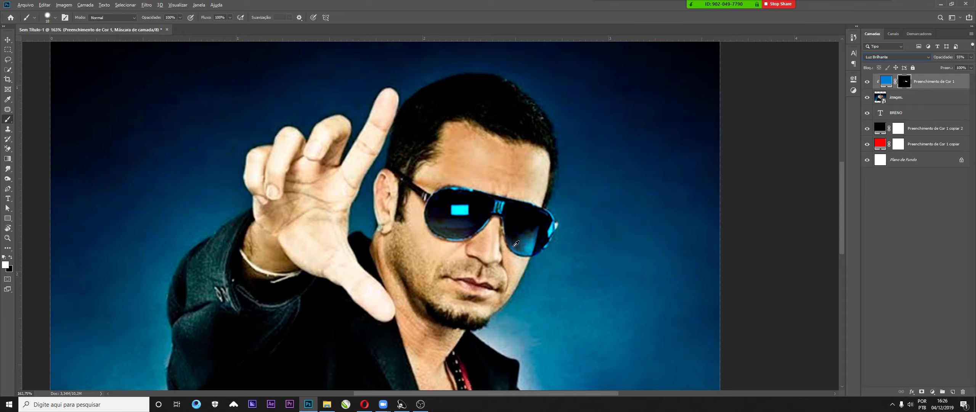
{"action": "mouse_move", "coordinate": [475, 250]}
{"action": "left_mouse_down"}
{"action": "mouse_move", "coordinate": [495, 257]}
{"action": "mouse_move", "coordinate": [491, 237]}
{"action": "left_mouse_up"}
{"action": "scroll", "coordinate": [491, 236], "scroll_direction": "down", "scroll_amount": 3}
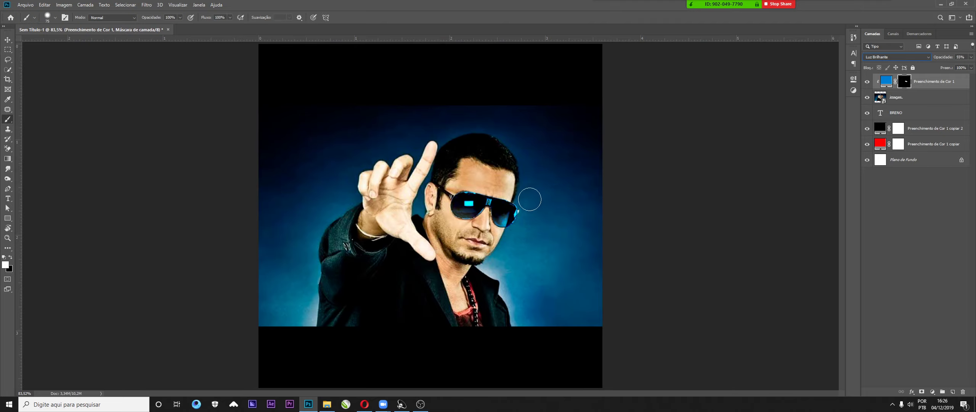
{"action": "left_click", "coordinate": [7, 40]}
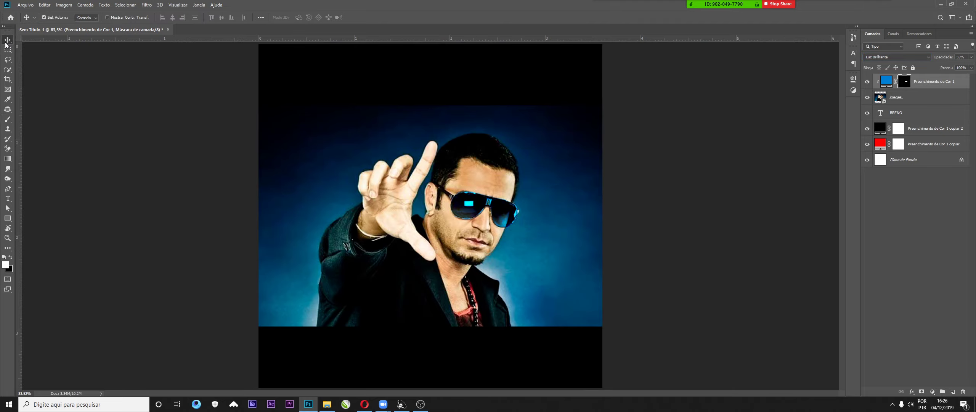
{"action": "scroll", "coordinate": [609, 246], "scroll_direction": "up", "scroll_amount": 5}
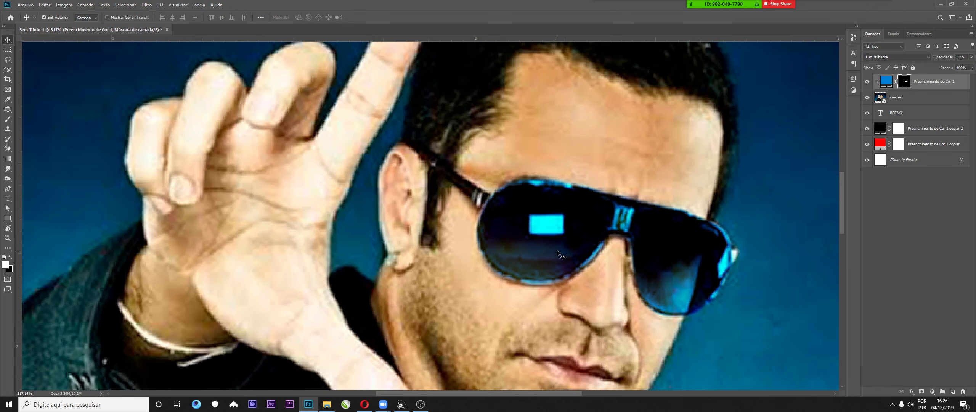
Step: Try painting white on the fill layer's mask over the cheek beside the left lens, and undo the stroke
{"action": "key", "text": "b"}
{"action": "left_click_drag", "start_coordinate": [474, 294], "coordinate": [444, 283]}
{"action": "left_click_drag", "start_coordinate": [458, 223], "coordinate": [470, 267]}
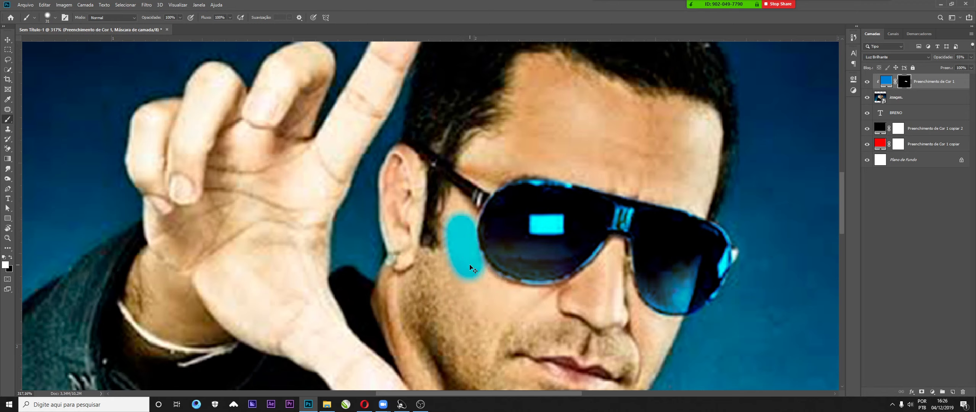
{"action": "key", "text": "ctrl+z"}
Step: Paint black on the fill layer's mask over the lens reflection, the sunglasses' upper rim, right edge and nose bridge
{"action": "key", "text": "x"}
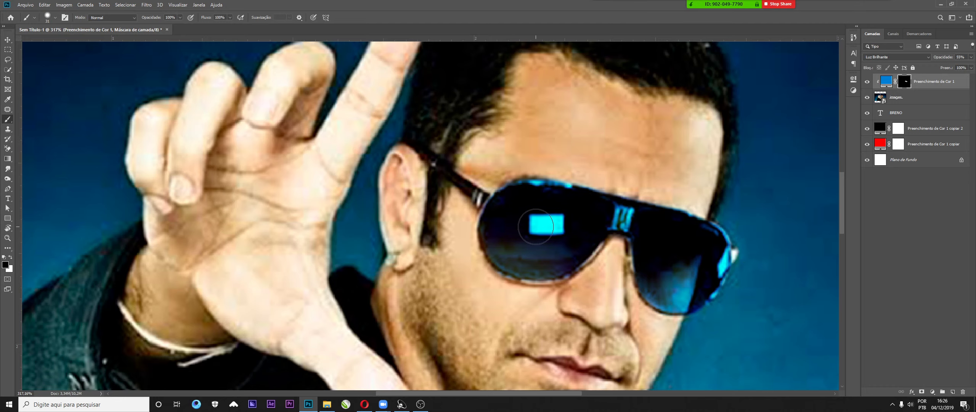
{"action": "mouse_move", "coordinate": [535, 227]}
{"action": "left_mouse_down"}
{"action": "mouse_move", "coordinate": [524, 227]}
{"action": "mouse_move", "coordinate": [559, 223]}
{"action": "mouse_move", "coordinate": [539, 230]}
{"action": "left_mouse_up"}
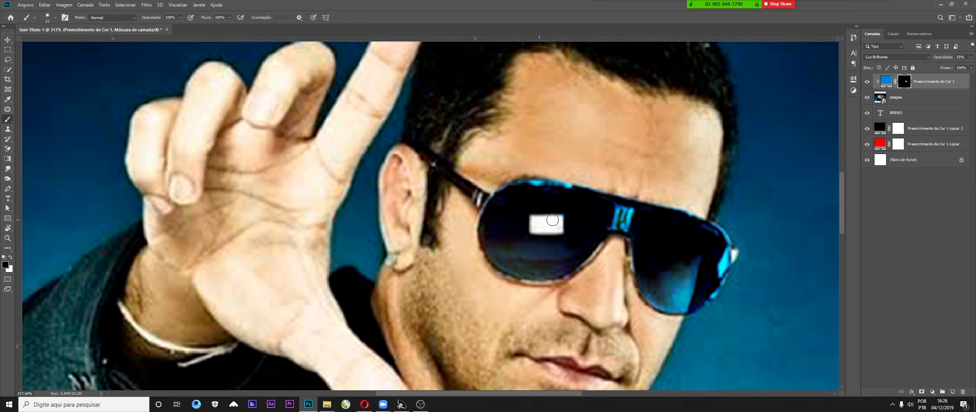
{"action": "mouse_move", "coordinate": [524, 174]}
{"action": "left_mouse_down"}
{"action": "mouse_move", "coordinate": [579, 185]}
{"action": "mouse_move", "coordinate": [511, 181]}
{"action": "left_mouse_up"}
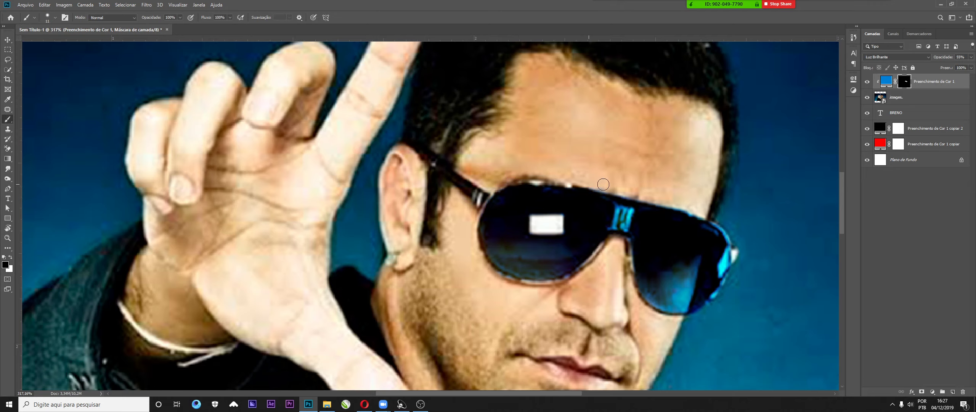
{"action": "left_click_drag", "start_coordinate": [666, 199], "coordinate": [725, 229]}
{"action": "left_click_drag", "start_coordinate": [734, 257], "coordinate": [727, 265]}
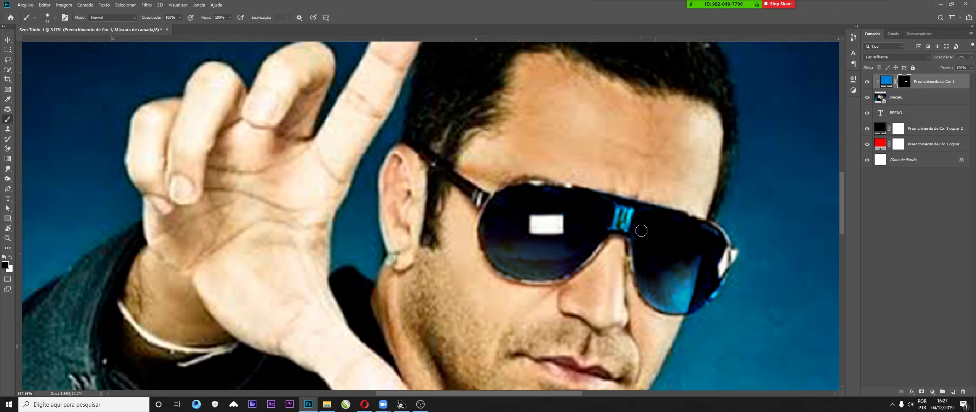
{"action": "mouse_move", "coordinate": [641, 230]}
{"action": "left_mouse_down"}
{"action": "mouse_move", "coordinate": [626, 218]}
{"action": "mouse_move", "coordinate": [618, 226]}
{"action": "left_mouse_up"}
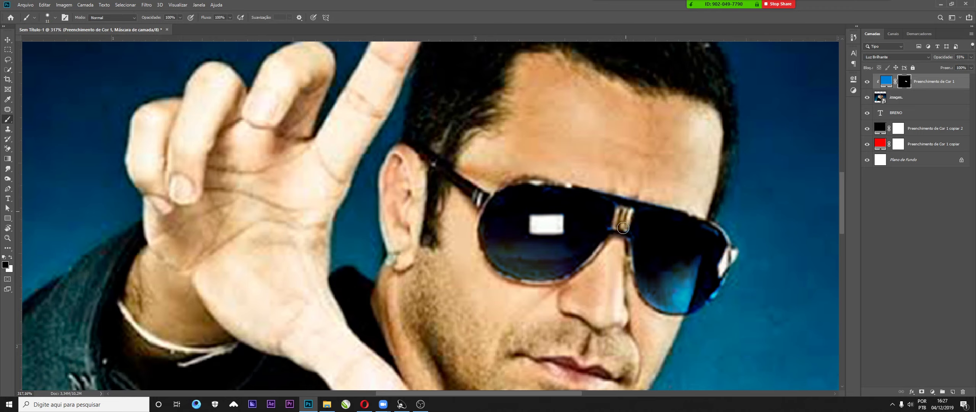
{"action": "key", "text": "ctrl+0"}
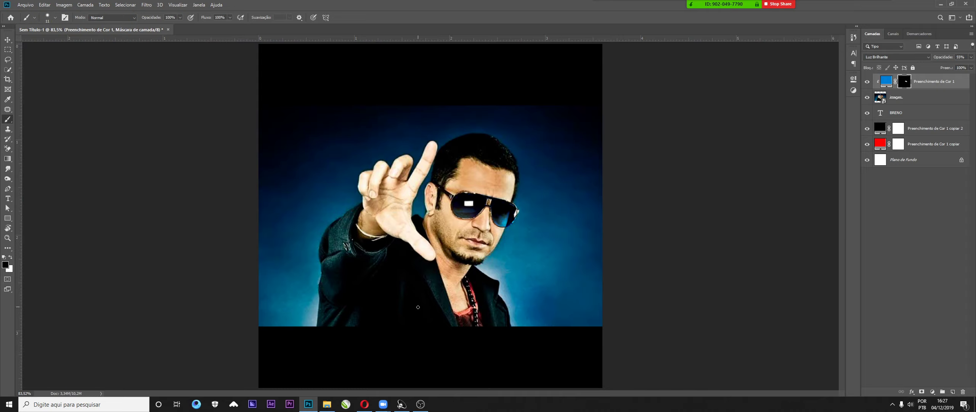
Step: Delete the blue fill layer and apply a Hue/Saturation smart filter to the photo layer with hue -145 and saturation +13
{"action": "key", "text": "Delete"}
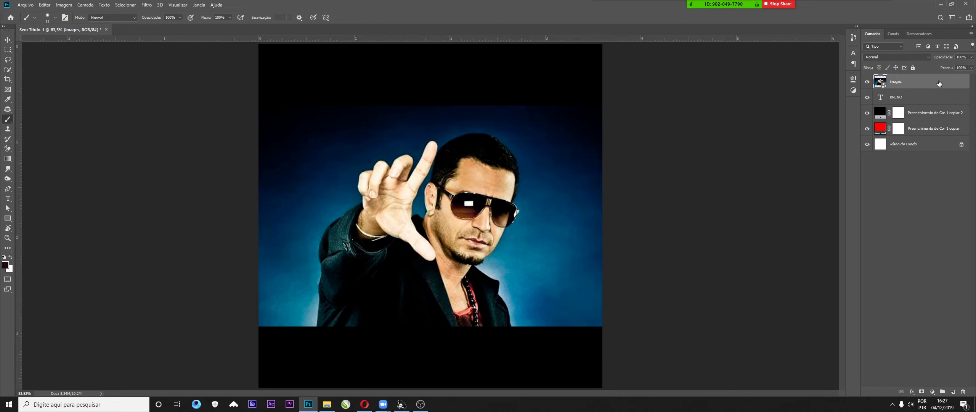
{"action": "scroll", "coordinate": [475, 316], "scroll_direction": "up", "scroll_amount": 6}
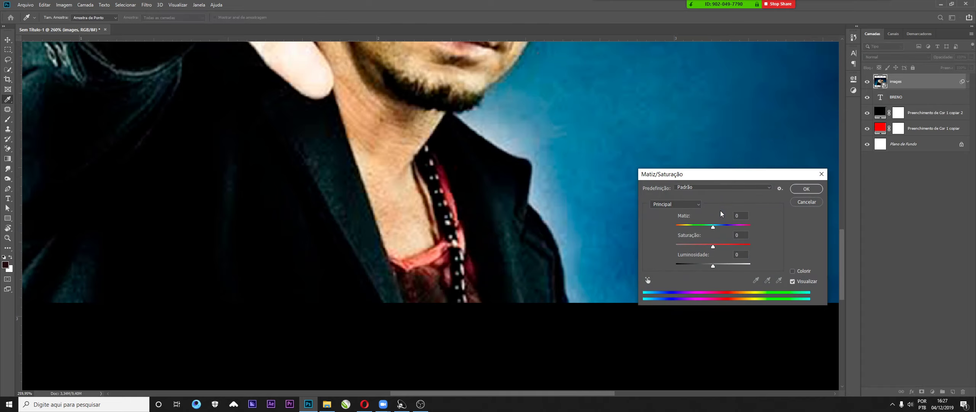
{"action": "left_click_drag", "start_coordinate": [715, 226], "coordinate": [714, 268]}
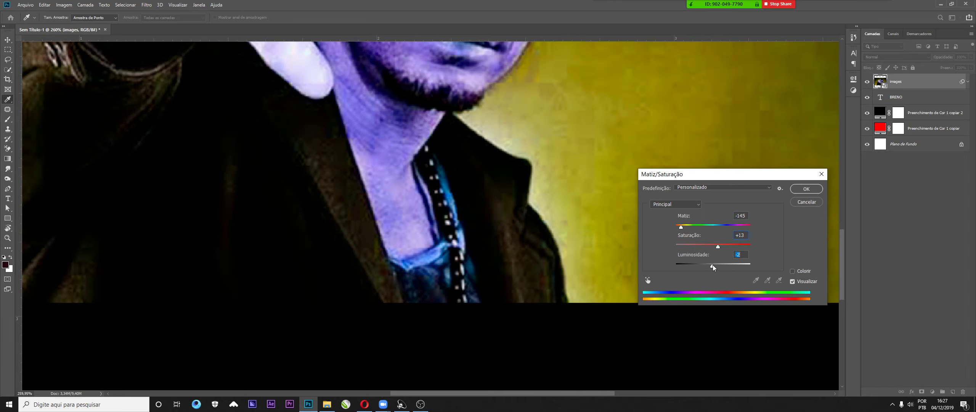
{"action": "left_click", "coordinate": [807, 189]}
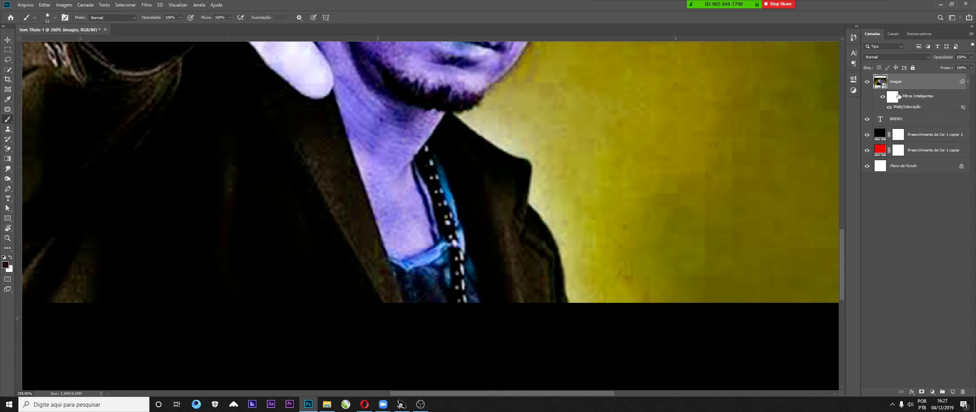
Step: Invert the smart filter's mask to black and paint it white over the shirt area left of the beaded necklace
{"action": "left_click", "coordinate": [897, 97]}
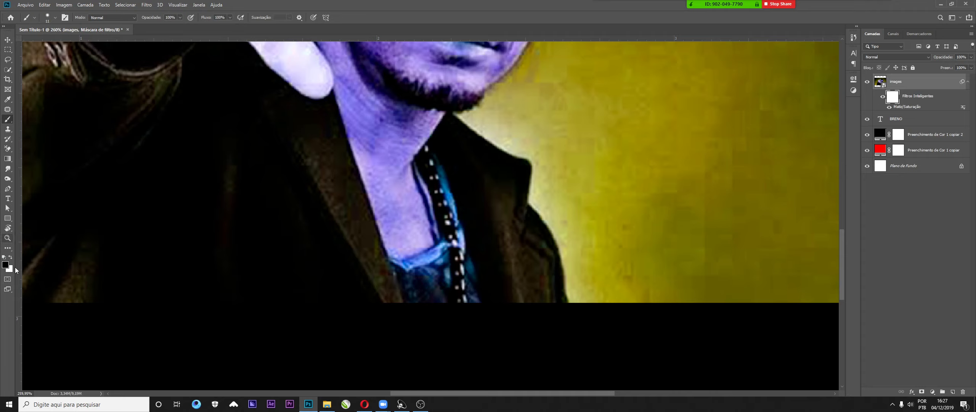
{"action": "key", "text": "ctrl+i"}
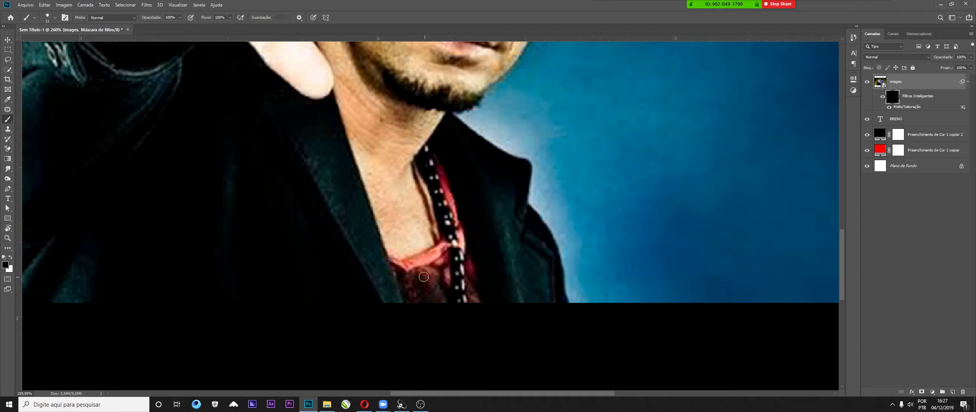
{"action": "left_click_drag", "start_coordinate": [422, 277], "coordinate": [440, 274]}
{"action": "key", "text": "x"}
{"action": "left_click_drag", "start_coordinate": [416, 252], "coordinate": [411, 244]}
{"action": "mouse_move", "coordinate": [414, 272]}
{"action": "left_mouse_down"}
{"action": "mouse_move", "coordinate": [426, 301]}
{"action": "mouse_move", "coordinate": [434, 296]}
{"action": "mouse_move", "coordinate": [421, 277]}
{"action": "mouse_move", "coordinate": [361, 267]}
{"action": "mouse_move", "coordinate": [373, 277]}
{"action": "mouse_move", "coordinate": [392, 265]}
{"action": "mouse_move", "coordinate": [376, 267]}
{"action": "mouse_move", "coordinate": [505, 206]}
{"action": "mouse_move", "coordinate": [517, 215]}
{"action": "mouse_move", "coordinate": [511, 294]}
{"action": "mouse_move", "coordinate": [519, 261]}
{"action": "left_mouse_up"}
{"action": "scroll", "coordinate": [412, 266], "scroll_direction": "up", "scroll_amount": 5}
{"action": "scroll", "coordinate": [406, 272], "scroll_direction": "up", "scroll_amount": 6}
{"action": "right_click", "coordinate": [405, 271]}
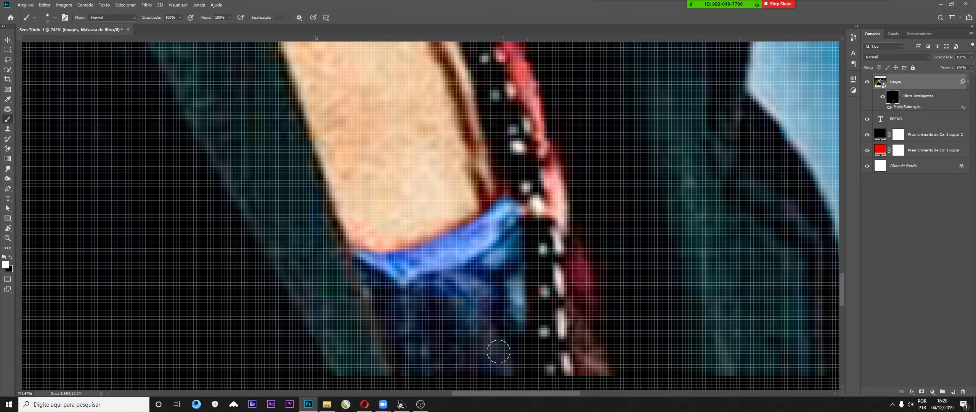
Step: Paint white on the filter mask over the narrow upper strip of shirt right of the necklace, using a smaller brush
{"action": "scroll", "coordinate": [499, 351], "scroll_direction": "down", "scroll_amount": 4}
{"action": "scroll", "coordinate": [429, 170], "scroll_direction": "up", "scroll_amount": 1}
{"action": "scroll", "coordinate": [426, 175], "scroll_direction": "up", "scroll_amount": 4}
{"action": "left_click_drag", "start_coordinate": [421, 178], "coordinate": [415, 178]}
{"action": "mouse_move", "coordinate": [411, 153]}
{"action": "left_mouse_down"}
{"action": "mouse_move", "coordinate": [427, 223]}
{"action": "mouse_move", "coordinate": [421, 171]}
{"action": "mouse_move", "coordinate": [426, 188]}
{"action": "mouse_move", "coordinate": [405, 142]}
{"action": "mouse_move", "coordinate": [436, 209]}
{"action": "mouse_move", "coordinate": [437, 240]}
{"action": "mouse_move", "coordinate": [428, 217]}
{"action": "mouse_move", "coordinate": [442, 267]}
{"action": "mouse_move", "coordinate": [448, 239]}
{"action": "mouse_move", "coordinate": [465, 316]}
{"action": "left_mouse_up"}
{"action": "right_click", "coordinate": [465, 316], "text": "alt"}
{"action": "scroll", "coordinate": [459, 305], "scroll_direction": "up", "scroll_amount": 4}
{"action": "scroll", "coordinate": [371, 220], "scroll_direction": "down", "scroll_amount": 4}
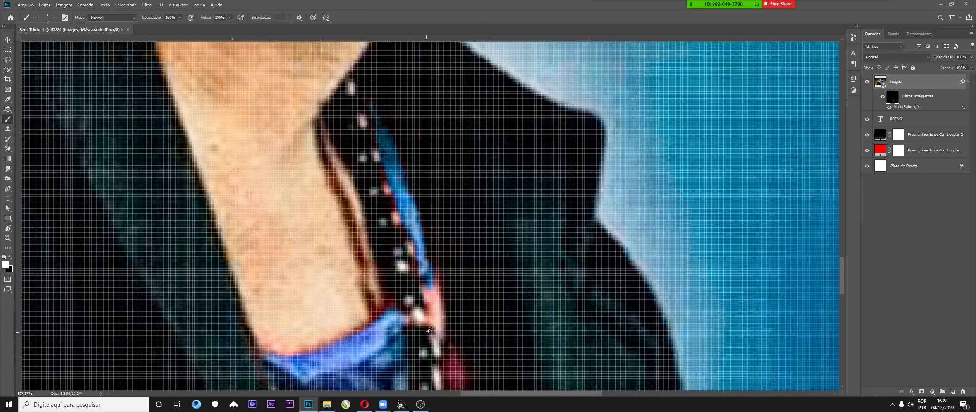
Step: Paint white on the filter mask over the remaining lower part of the shirt right of the necklace
{"action": "scroll", "coordinate": [426, 334], "scroll_direction": "up", "scroll_amount": 7}
{"action": "mouse_move", "coordinate": [420, 231]}
{"action": "left_mouse_down"}
{"action": "mouse_move", "coordinate": [430, 196]}
{"action": "mouse_move", "coordinate": [444, 297]}
{"action": "mouse_move", "coordinate": [425, 244]}
{"action": "mouse_move", "coordinate": [427, 293]}
{"action": "mouse_move", "coordinate": [371, 294]}
{"action": "mouse_move", "coordinate": [430, 307]}
{"action": "mouse_move", "coordinate": [441, 355]}
{"action": "mouse_move", "coordinate": [444, 303]}
{"action": "left_mouse_up"}
{"action": "scroll", "coordinate": [444, 302], "scroll_direction": "down", "scroll_amount": 5}
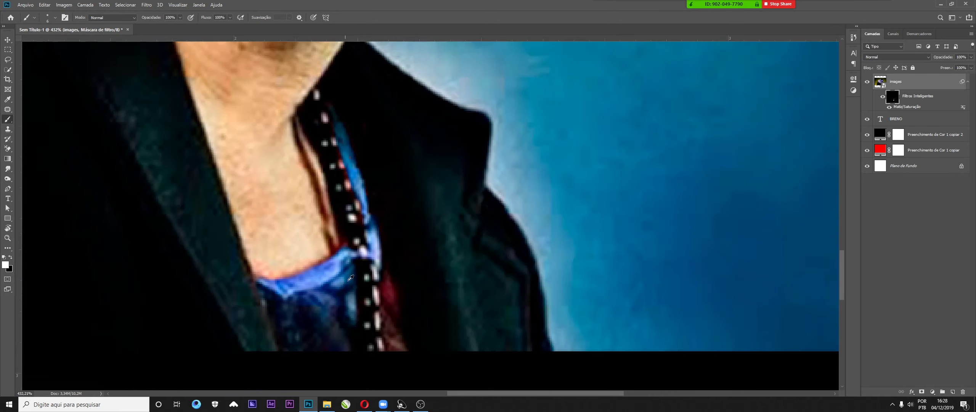
{"action": "scroll", "coordinate": [405, 257], "scroll_direction": "up", "scroll_amount": 4}
{"action": "mouse_move", "coordinate": [405, 258]}
{"action": "left_mouse_down"}
{"action": "mouse_move", "coordinate": [390, 201]}
{"action": "mouse_move", "coordinate": [411, 300]}
{"action": "mouse_move", "coordinate": [416, 240]}
{"action": "mouse_move", "coordinate": [401, 221]}
{"action": "mouse_move", "coordinate": [418, 290]}
{"action": "mouse_move", "coordinate": [406, 343]}
{"action": "mouse_move", "coordinate": [386, 231]}
{"action": "mouse_move", "coordinate": [400, 330]}
{"action": "mouse_move", "coordinate": [390, 324]}
{"action": "mouse_move", "coordinate": [406, 356]}
{"action": "mouse_move", "coordinate": [417, 352]}
{"action": "mouse_move", "coordinate": [411, 307]}
{"action": "mouse_move", "coordinate": [418, 313]}
{"action": "mouse_move", "coordinate": [416, 337]}
{"action": "mouse_move", "coordinate": [395, 347]}
{"action": "mouse_move", "coordinate": [399, 283]}
{"action": "left_mouse_up"}
{"action": "scroll", "coordinate": [402, 290], "scroll_direction": "down", "scroll_amount": 5}
{"action": "scroll", "coordinate": [410, 292], "scroll_direction": "down", "scroll_amount": 4}
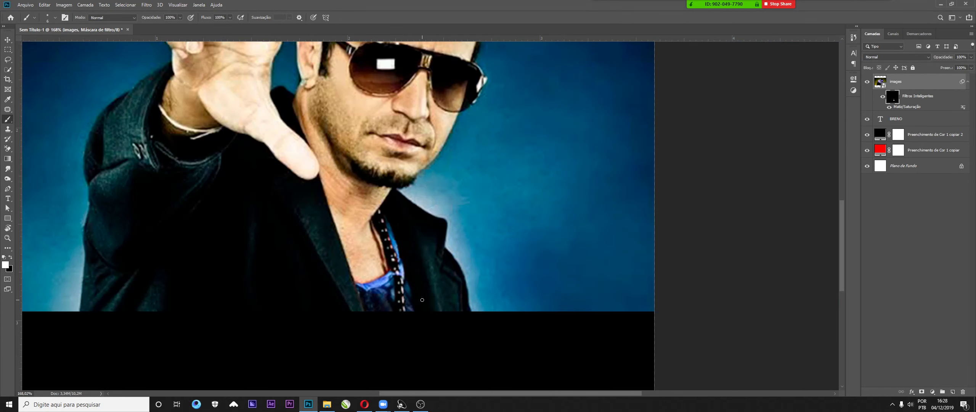
{"action": "scroll", "coordinate": [421, 299], "scroll_direction": "down", "scroll_amount": 2}
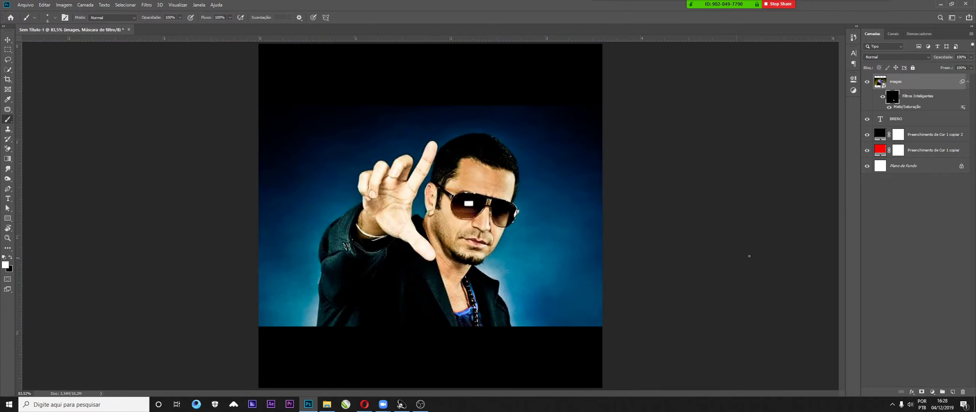
Step: Try hue -122, saturation +12 and lightness +10 in the photo's Hue/Saturation smart filter, and cancel the change
{"action": "double_click", "coordinate": [910, 108]}
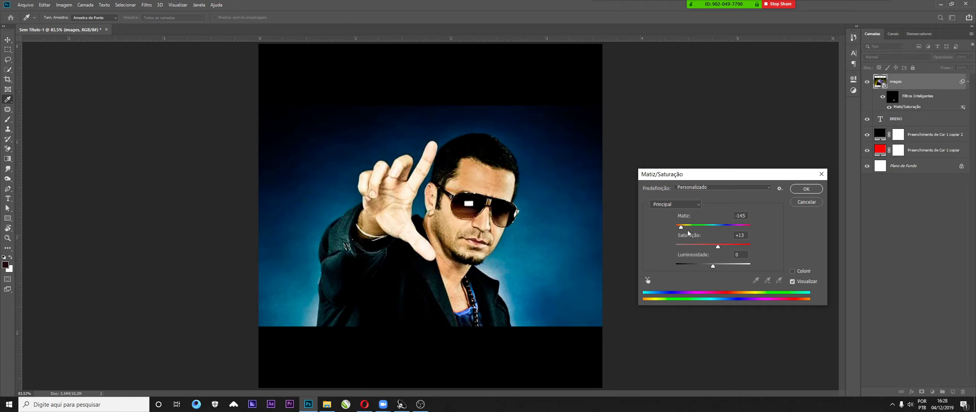
{"action": "mouse_move", "coordinate": [682, 227]}
{"action": "left_mouse_down"}
{"action": "mouse_move", "coordinate": [731, 247]}
{"action": "mouse_move", "coordinate": [662, 246]}
{"action": "mouse_move", "coordinate": [685, 229]}
{"action": "left_mouse_up"}
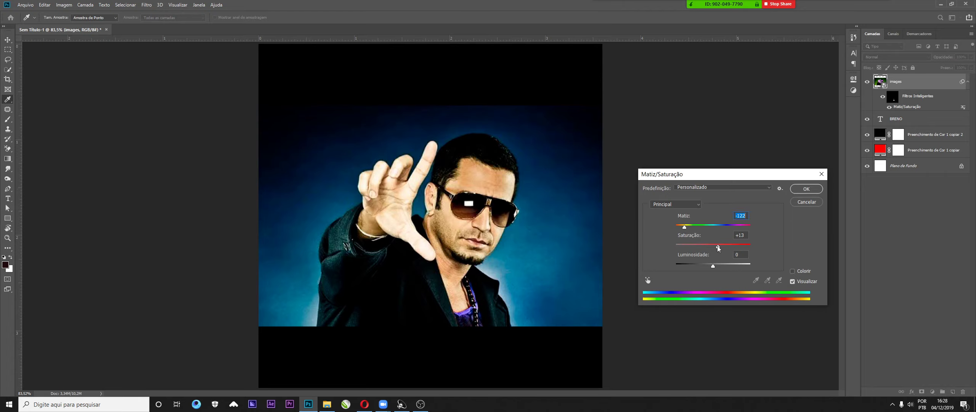
{"action": "left_click_drag", "start_coordinate": [712, 266], "coordinate": [720, 265]}
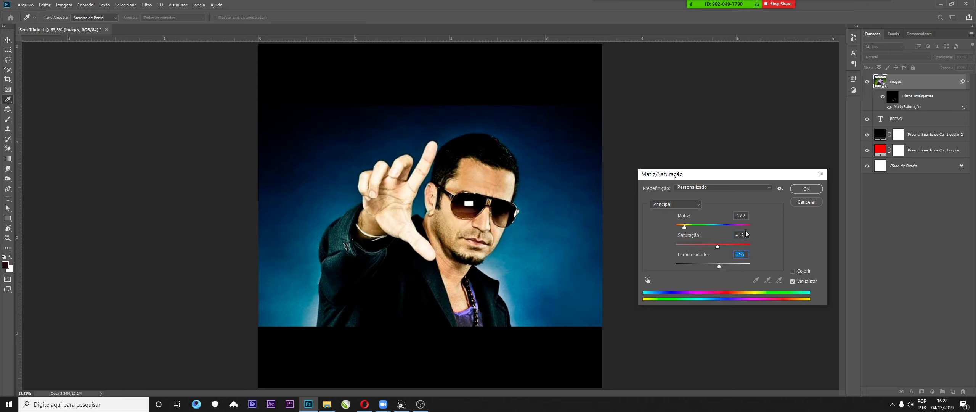
{"action": "left_click", "coordinate": [807, 201]}
{"action": "key", "text": "b"}
Step: Open the photo's smart object contents without color management, close them, and view the Hue/Saturation smart filter's settings
{"action": "left_click", "coordinate": [7, 40]}
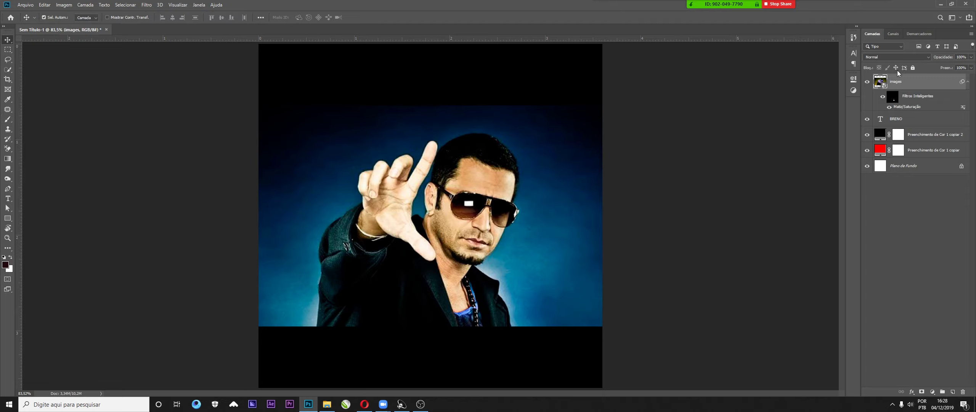
{"action": "double_click", "coordinate": [883, 83]}
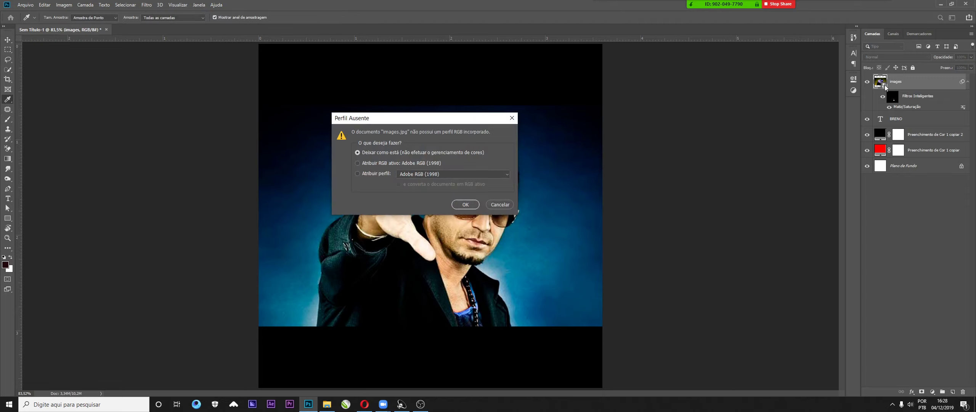
{"action": "left_click", "coordinate": [470, 206]}
{"action": "left_click", "coordinate": [180, 29]}
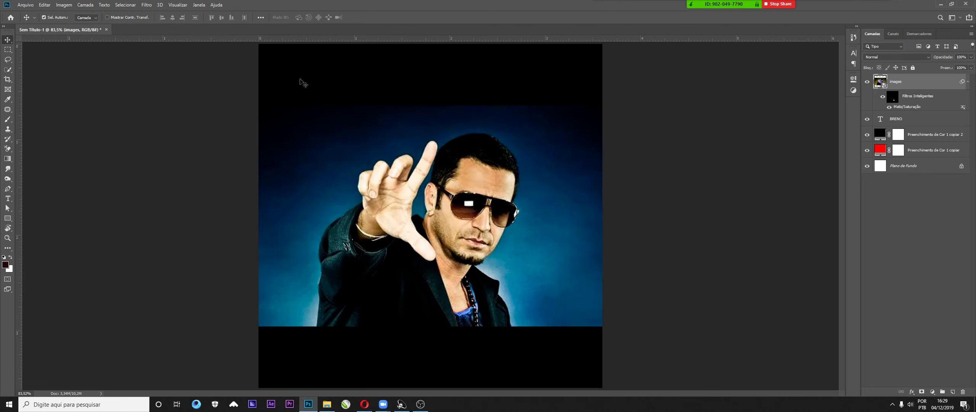
{"action": "double_click", "coordinate": [914, 108]}
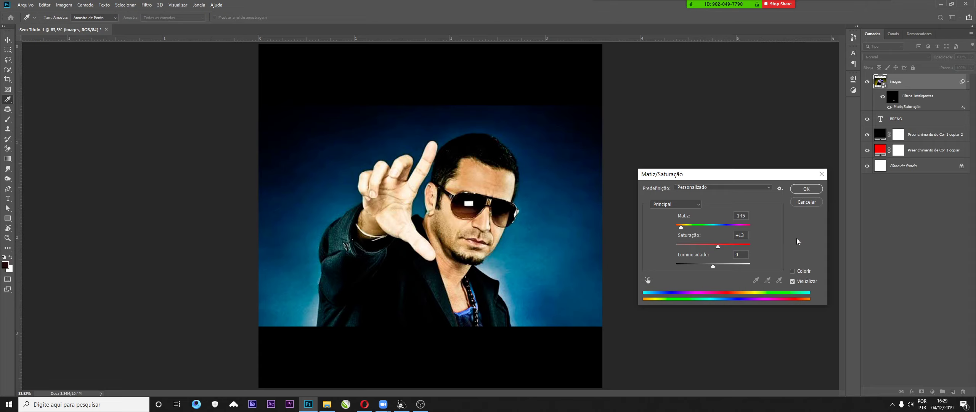
{"action": "left_click", "coordinate": [813, 201]}
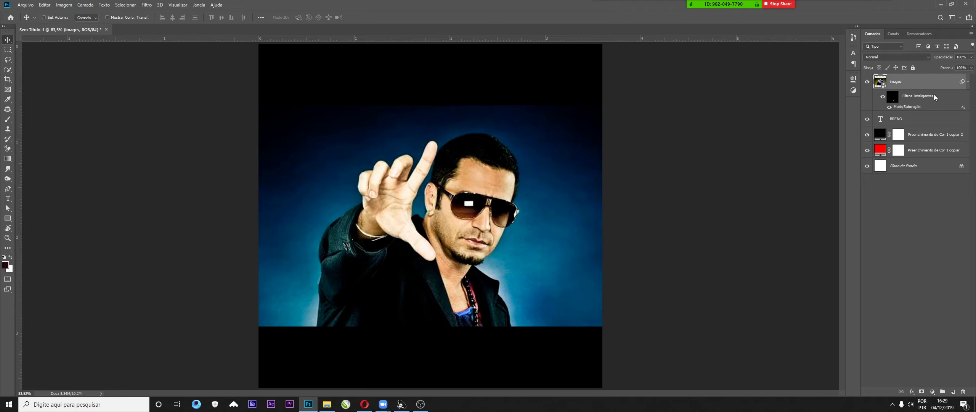
Step: Step back through the history to the Hue/Saturation smart filter with its mask fully white
{"action": "key", "text": "ctrl+z"}
{"action": "key", "text": "ctrl+z"}
{"action": "key", "text": "ctrl+z"}
{"action": "key", "text": "ctrl+z"}
{"action": "key", "text": "ctrl+z"}
{"action": "key", "text": "ctrl+shift+z"}
{"action": "key", "text": "ctrl+shift+z"}
{"action": "key", "text": "ctrl+shift+z"}
{"action": "key", "text": "ctrl+shift+z"}
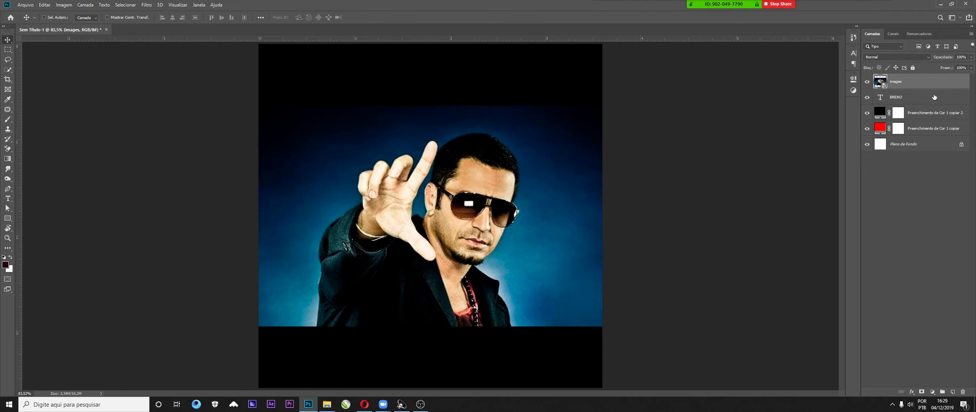
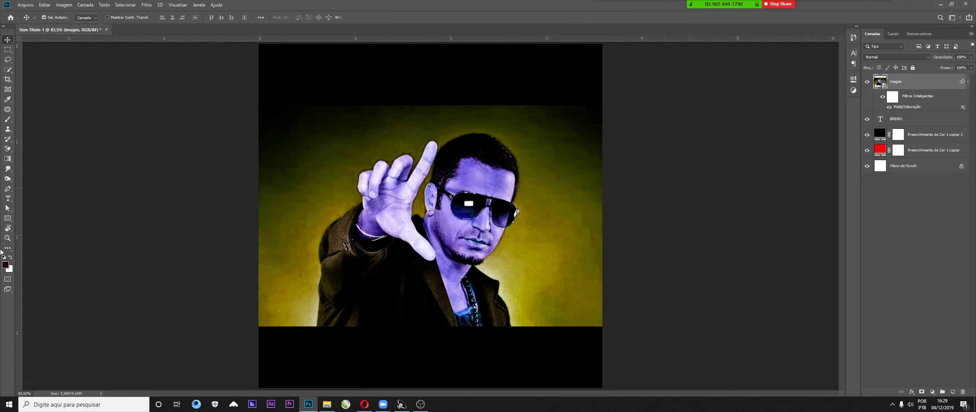
Step: Draw a white rectangle over the raised hand and a second overlapping one of about 398 by 408 px below and right
{"action": "left_click", "coordinate": [8, 218]}
{"action": "left_click_drag", "start_coordinate": [305, 137], "coordinate": [419, 257]}
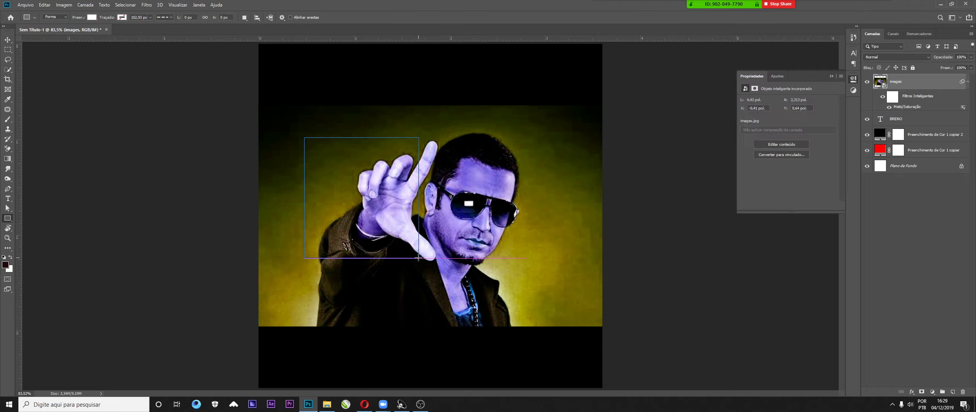
{"action": "mouse_move", "coordinate": [360, 178]}
{"action": "left_mouse_down"}
{"action": "mouse_move", "coordinate": [418, 284]}
{"action": "mouse_move", "coordinate": [486, 307]}
{"action": "left_mouse_up"}
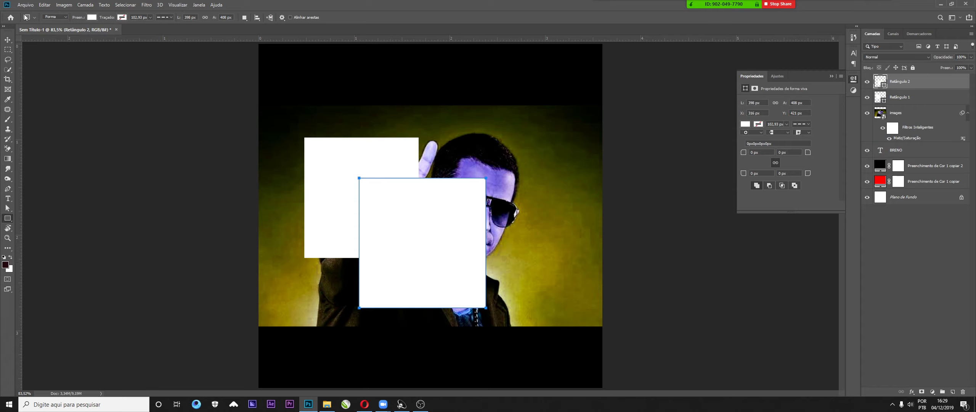
Step: Fill the rectangle over the raised hand with red and the overlapping rectangle with blue
{"action": "key", "text": "v"}
{"action": "left_click", "coordinate": [325, 157]}
{"action": "left_click", "coordinate": [745, 124]}
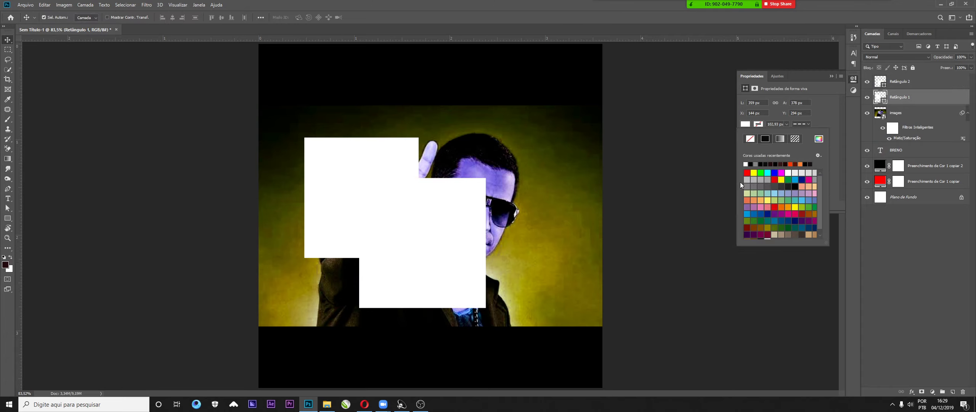
{"action": "left_click", "coordinate": [747, 173]}
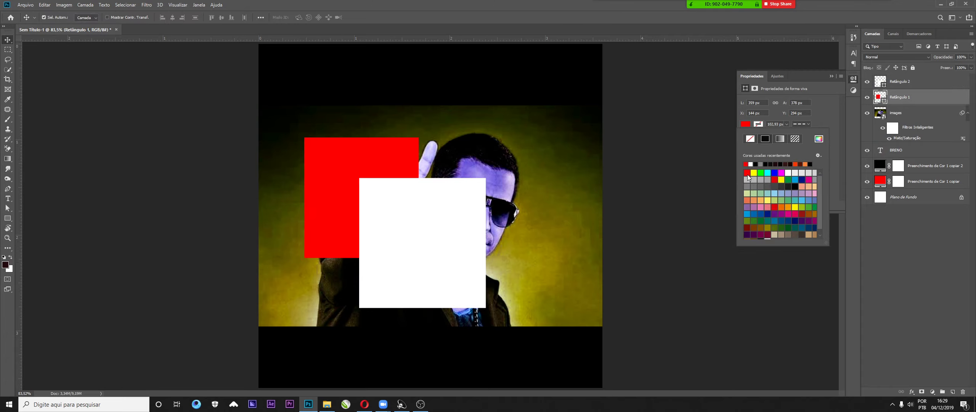
{"action": "left_click", "coordinate": [481, 231]}
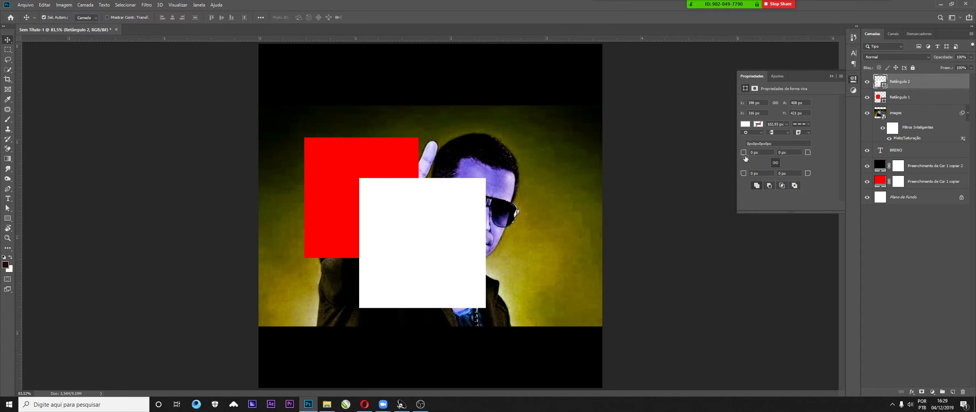
{"action": "left_click", "coordinate": [745, 124]}
{"action": "left_click", "coordinate": [774, 173]}
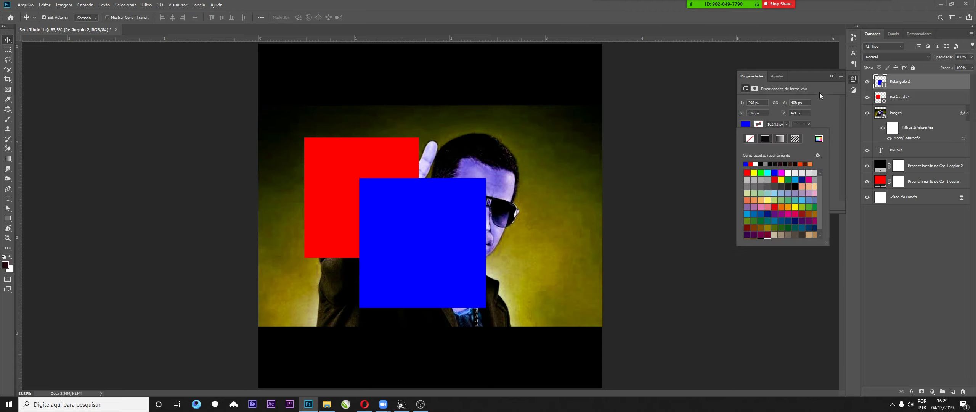
{"action": "left_click", "coordinate": [831, 77]}
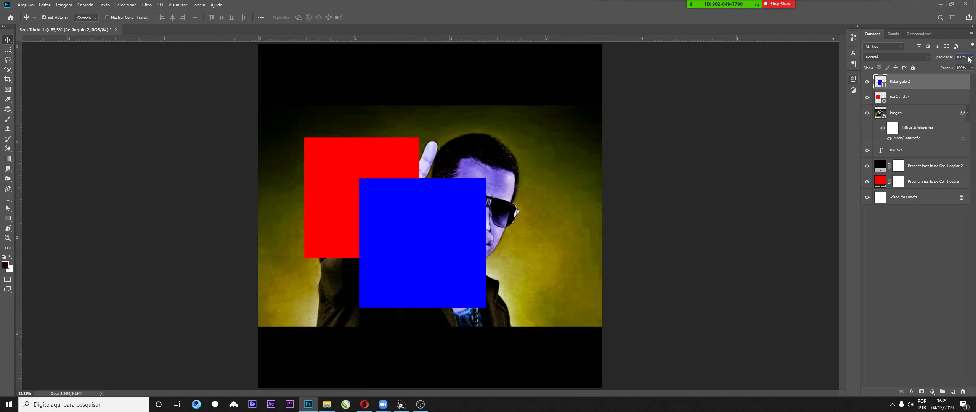
Step: Reduce the blue rectangle's opacity to 70%, then delete both rectangle layers
{"action": "left_click_drag", "start_coordinate": [969, 58], "coordinate": [961, 75]}
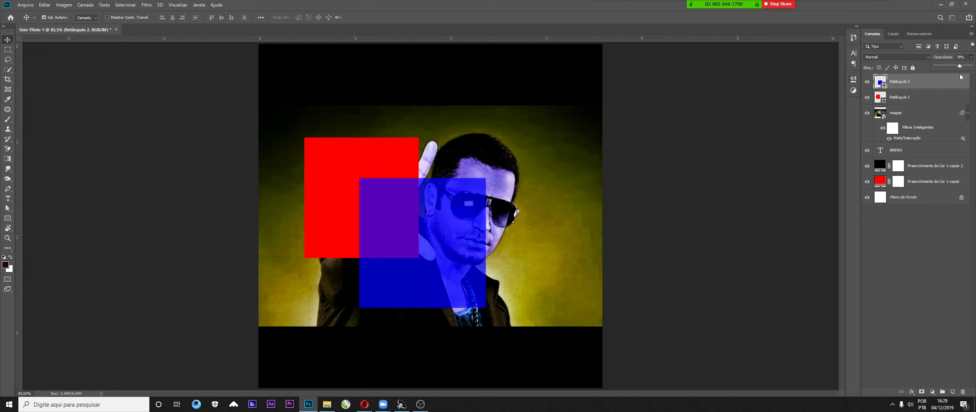
{"action": "left_click", "coordinate": [952, 87]}
{"action": "key", "text": "Delete"}
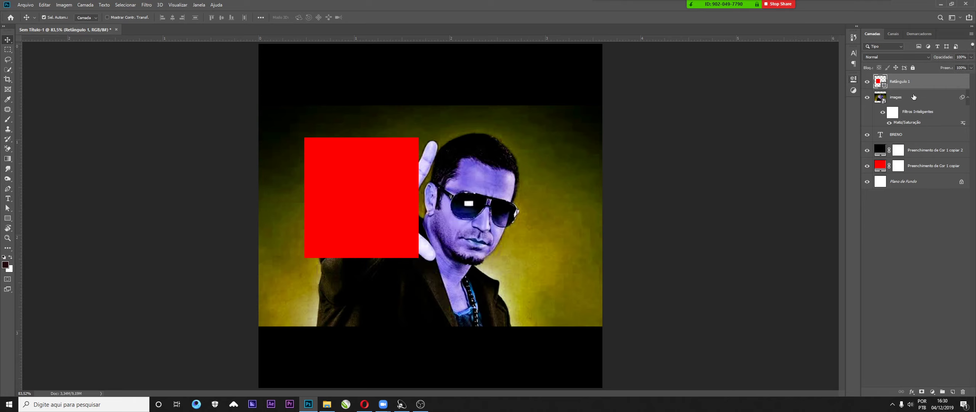
{"action": "key", "text": "Delete"}
Step: Try colorizing the photo's Hue/Saturation smart filter with hue 94 and saturation 34, and cancel the change
{"action": "double_click", "coordinate": [929, 107]}
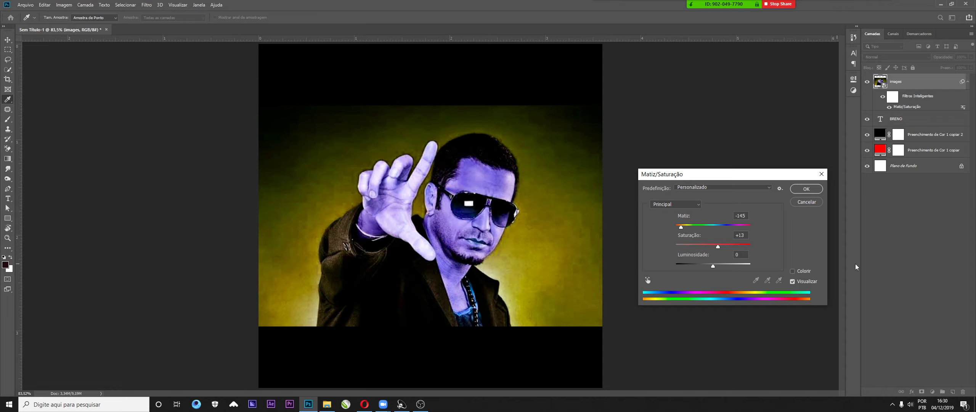
{"action": "left_click", "coordinate": [793, 274]}
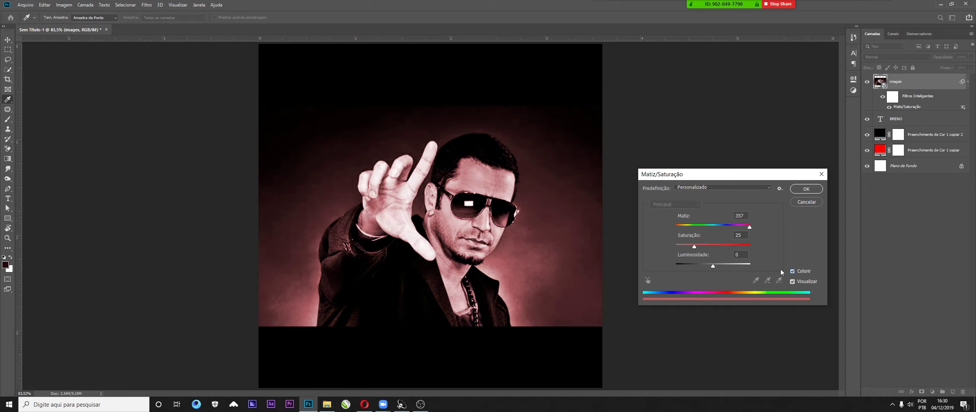
{"action": "left_click_drag", "start_coordinate": [692, 247], "coordinate": [701, 247]}
{"action": "left_click_drag", "start_coordinate": [750, 226], "coordinate": [695, 239]}
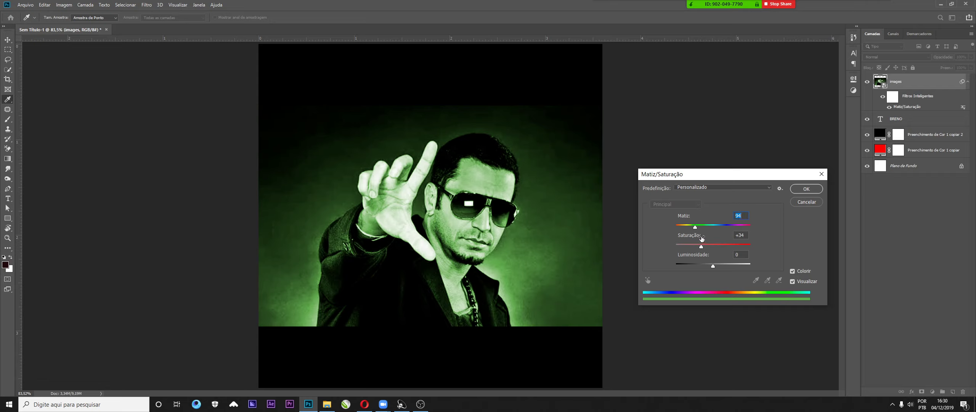
{"action": "left_click", "coordinate": [811, 203]}
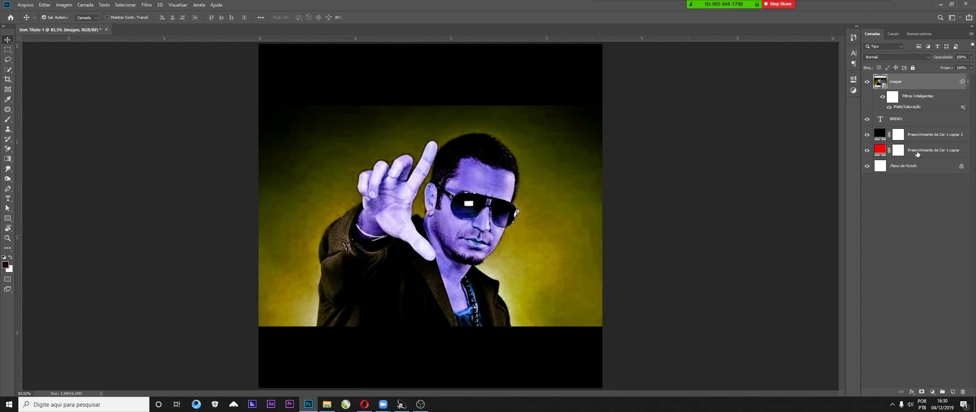
Step: Delete the photo, text and both color fill layers, keeping only the background
{"action": "left_click", "coordinate": [911, 169], "text": "shift"}
{"action": "left_click", "coordinate": [918, 150]}
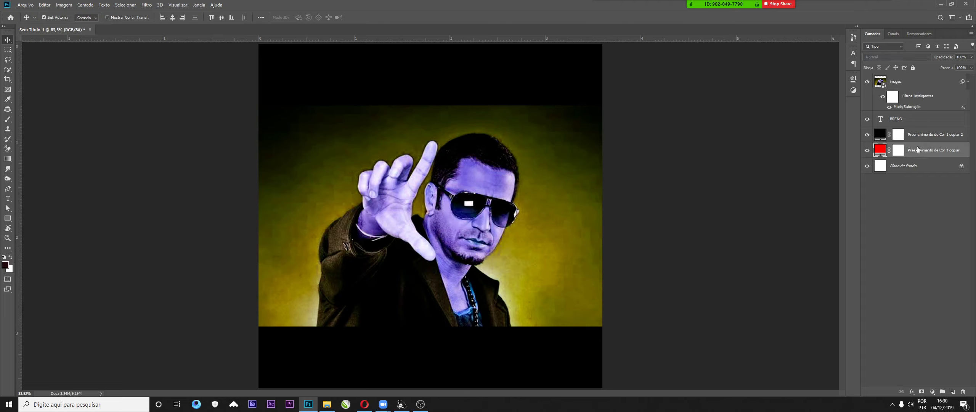
{"action": "left_click", "coordinate": [917, 91], "text": "shift"}
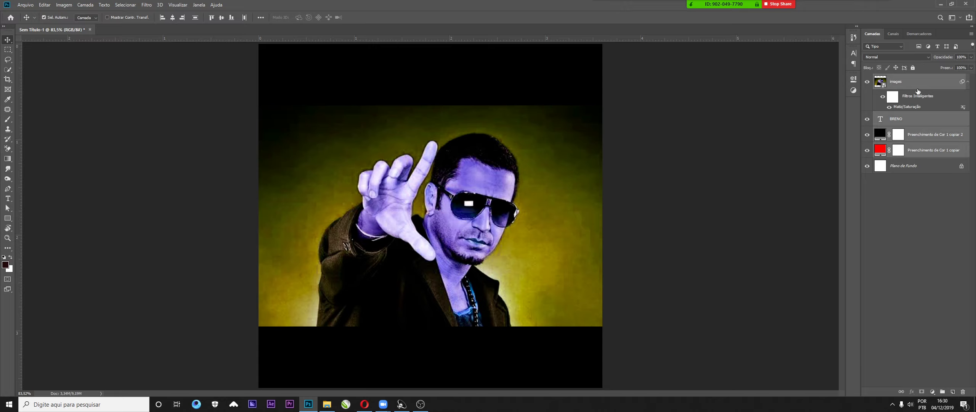
{"action": "key", "text": "Delete"}
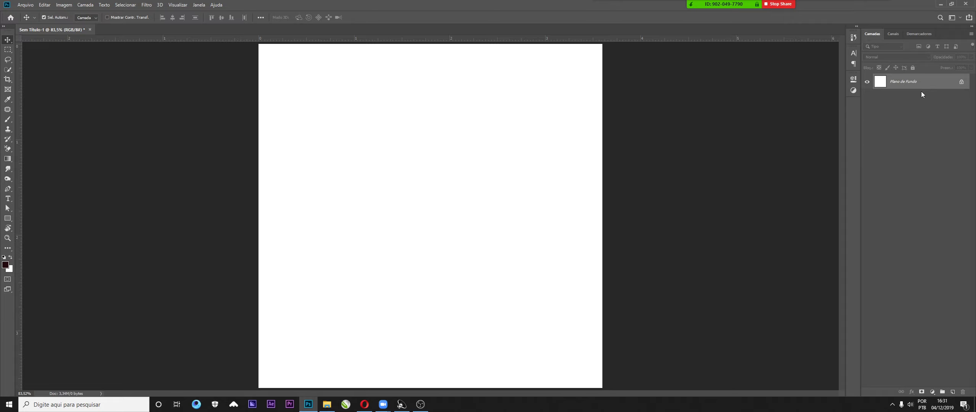
Step: Place the original portrait photo in the document and scale it up from its center to cover the whole canvas
{"action": "left_click", "coordinate": [932, 391]}
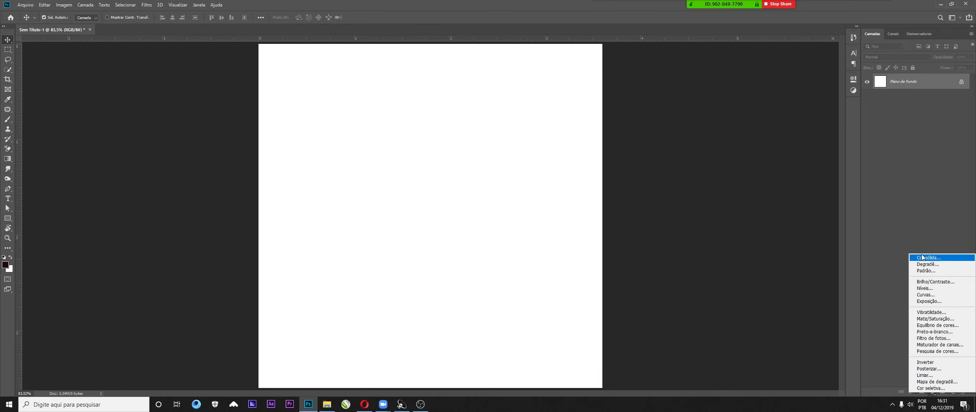
{"action": "key", "text": "Escape"}
{"action": "left_click", "coordinate": [975, 405]}
{"action": "left_click_drag", "start_coordinate": [337, 319], "coordinate": [517, 263]}
{"action": "key", "text": "Return"}
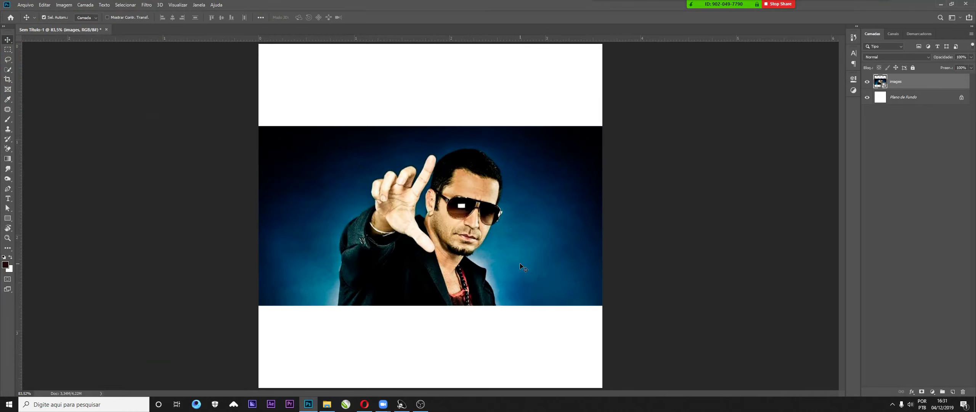
{"action": "key", "text": "ctrl+t"}
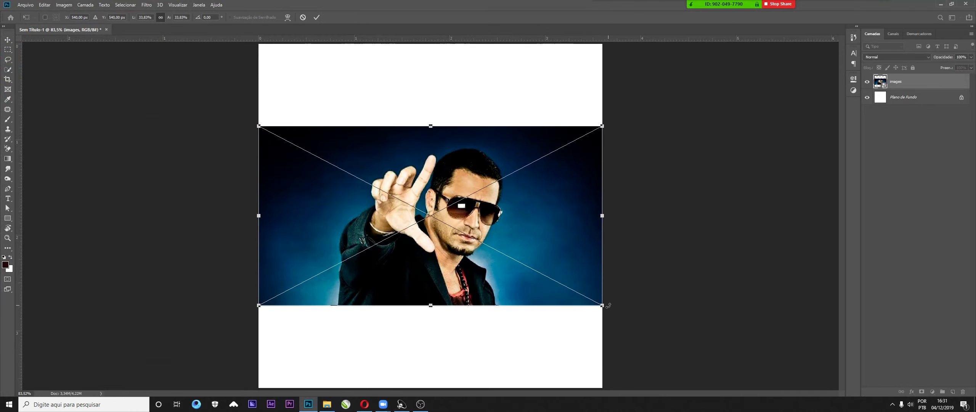
{"action": "left_click_drag", "start_coordinate": [608, 306], "coordinate": [778, 400]}
{"action": "key", "text": "Return"}
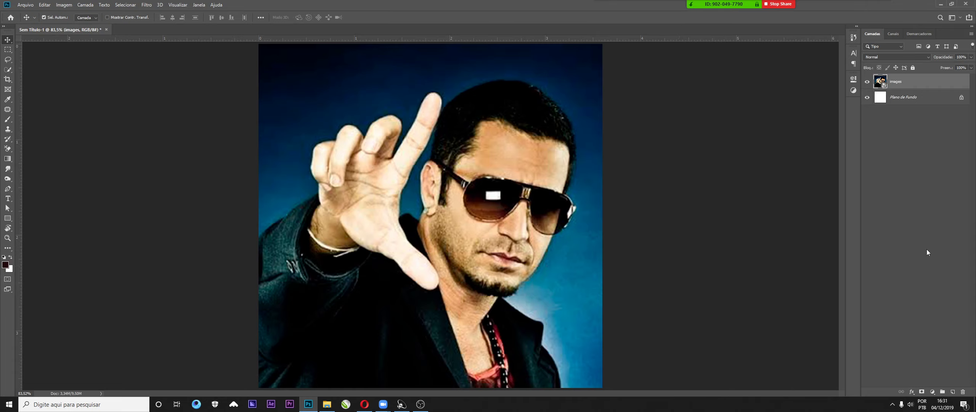
Step: Add a Hue/Saturation adjustment layer above the photo with the hue set to +34
{"action": "left_click", "coordinate": [933, 392]}
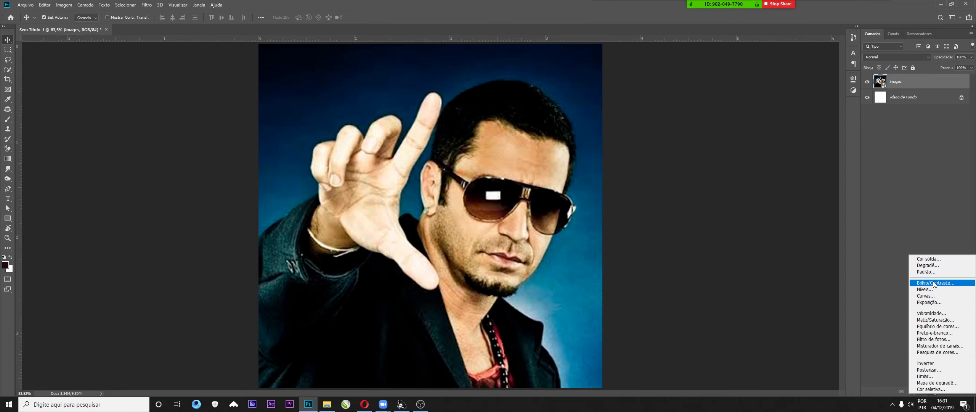
{"action": "left_click", "coordinate": [936, 320]}
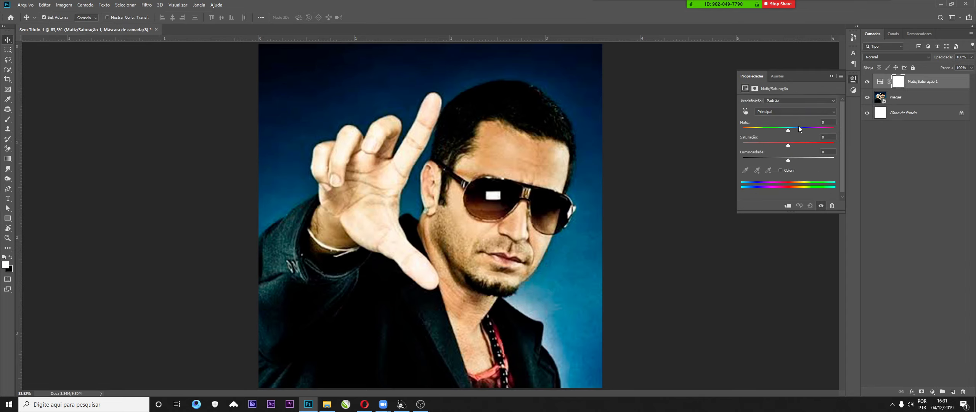
{"action": "left_click_drag", "start_coordinate": [788, 130], "coordinate": [803, 133]}
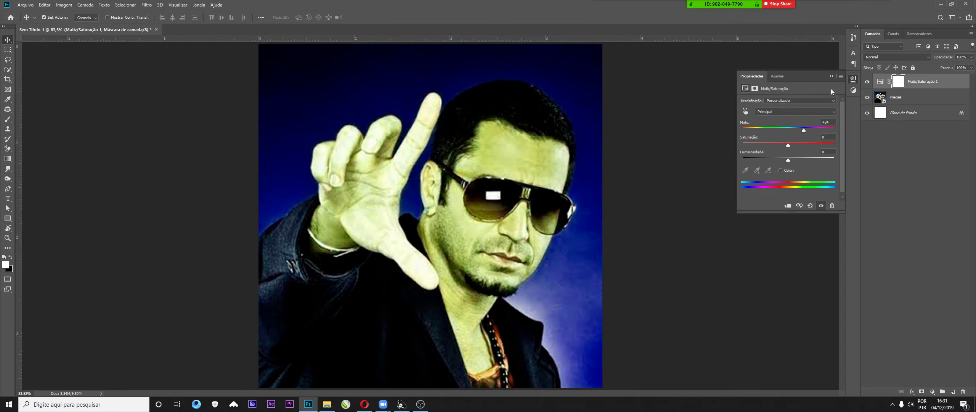
{"action": "left_click", "coordinate": [831, 76]}
Step: Duplicate the photo layer and offset the two copies vertically so both show beneath the Hue/Saturation adjustment
{"action": "left_click_drag", "start_coordinate": [481, 179], "coordinate": [481, 253]}
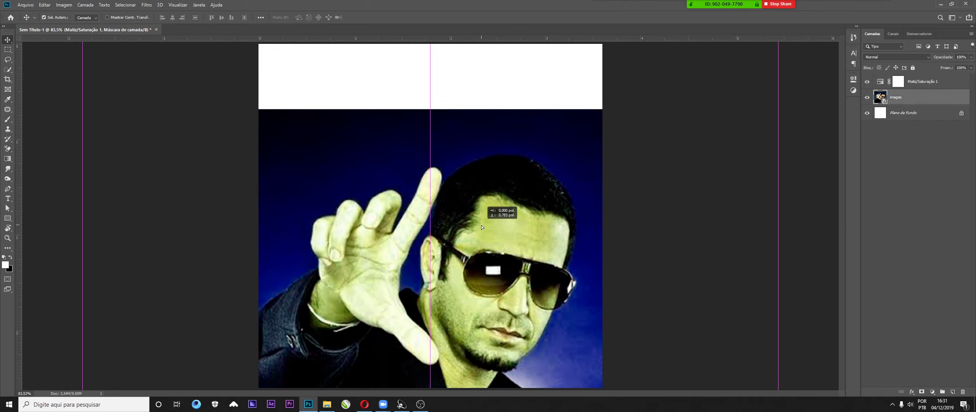
{"action": "key", "text": "ctrl+j"}
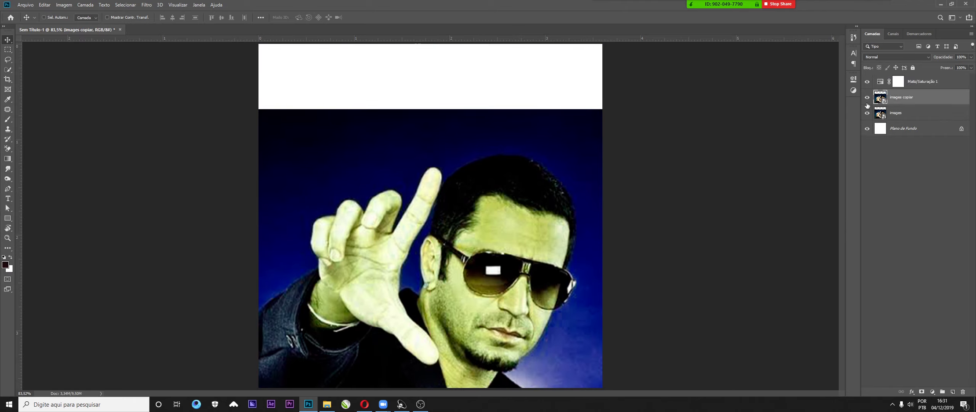
{"action": "left_click_drag", "start_coordinate": [507, 255], "coordinate": [507, 200]}
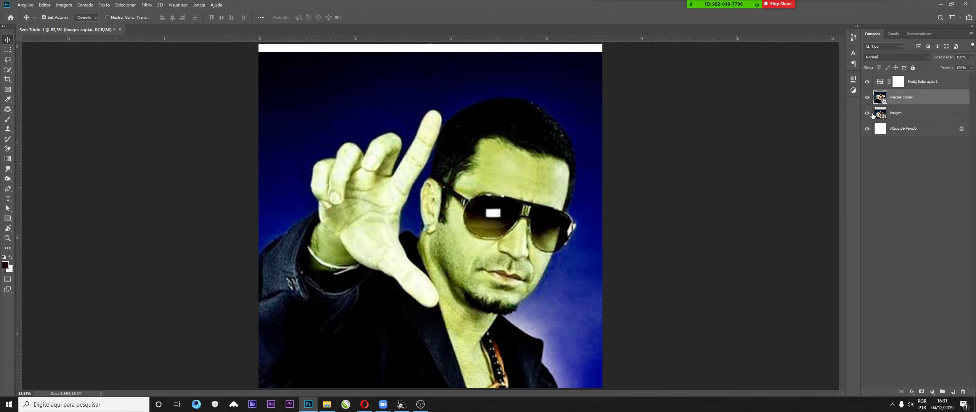
{"action": "left_click_drag", "start_coordinate": [535, 157], "coordinate": [535, 251]}
{"action": "left_click_drag", "start_coordinate": [507, 126], "coordinate": [510, 61]}
{"action": "left_click_drag", "start_coordinate": [500, 142], "coordinate": [512, 113]}
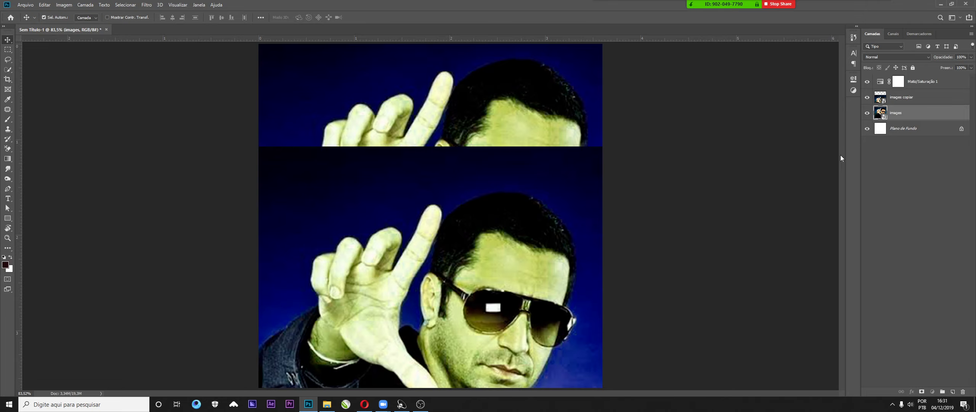
Step: Clip the Hue/Saturation adjustment to the duplicate photo layer and reposition that copy over the original
{"action": "left_click", "coordinate": [898, 81]}
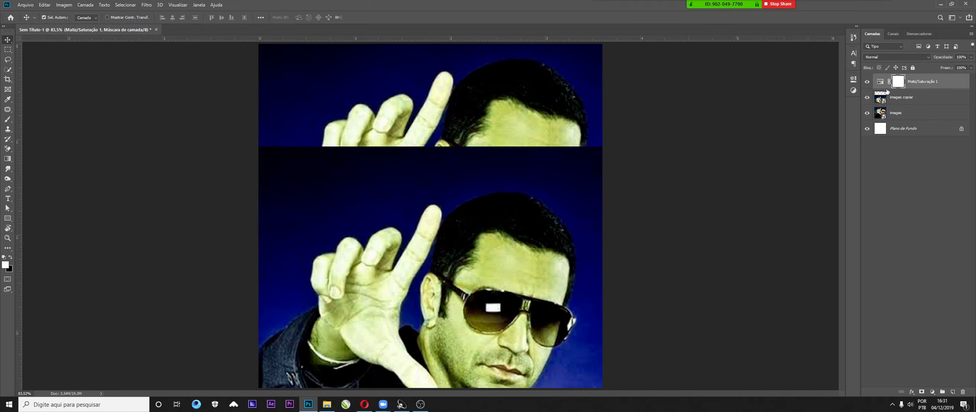
{"action": "left_click", "coordinate": [884, 87], "text": "alt"}
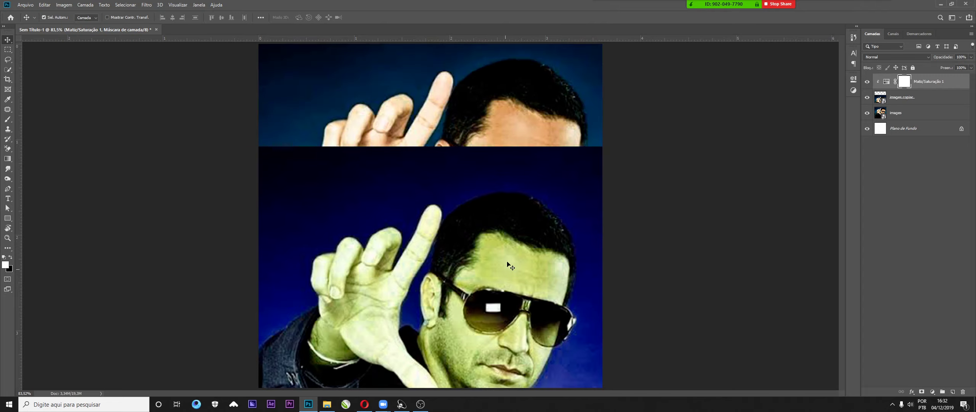
{"action": "mouse_move", "coordinate": [513, 263]}
{"action": "left_mouse_down"}
{"action": "mouse_move", "coordinate": [467, 303]}
{"action": "mouse_move", "coordinate": [522, 192]}
{"action": "mouse_move", "coordinate": [418, 323]}
{"action": "mouse_move", "coordinate": [463, 198]}
{"action": "mouse_move", "coordinate": [604, 219]}
{"action": "mouse_move", "coordinate": [517, 235]}
{"action": "mouse_move", "coordinate": [496, 309]}
{"action": "mouse_move", "coordinate": [505, 345]}
{"action": "mouse_move", "coordinate": [511, 261]}
{"action": "left_mouse_up"}
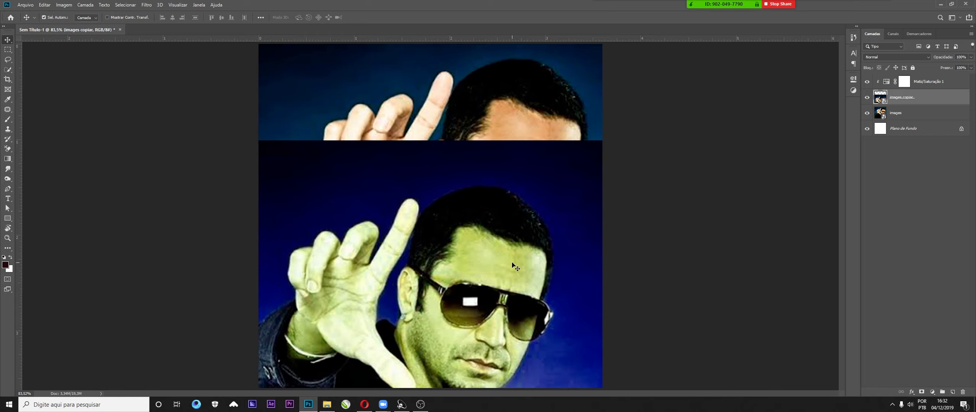
{"action": "left_click_drag", "start_coordinate": [512, 262], "coordinate": [505, 237]}
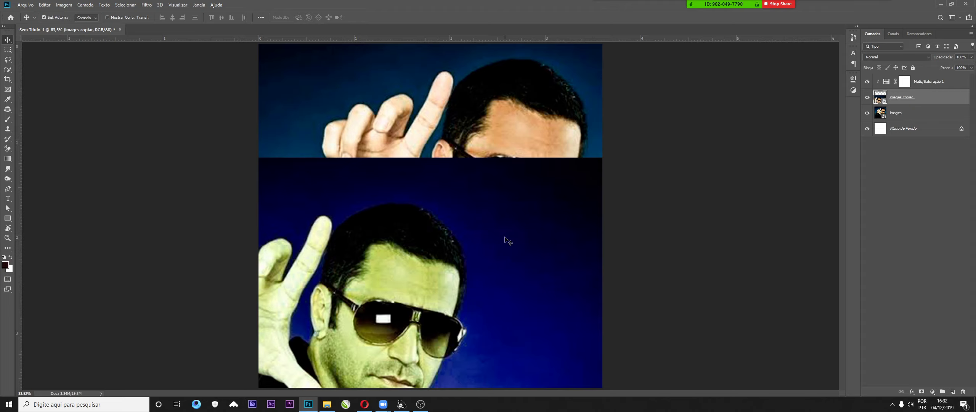
Step: Delete the duplicate photo and the Hue/Saturation adjustment, and move the remaining photo down to cover the canvas's lower edge
{"action": "key", "text": "Delete"}
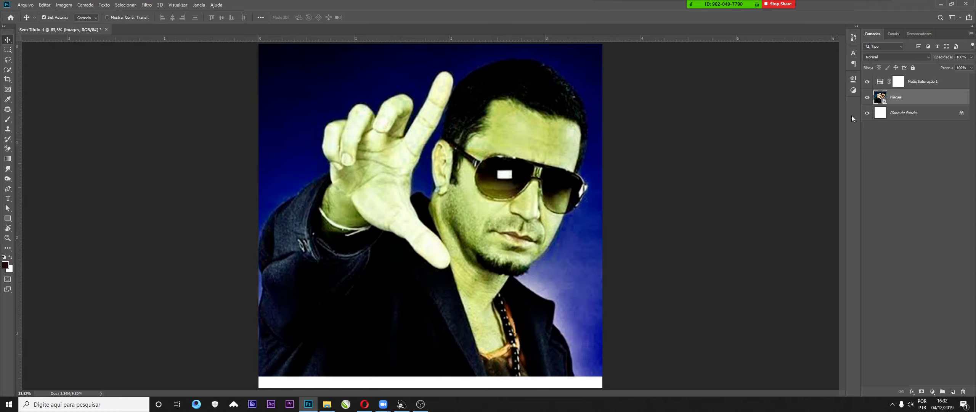
{"action": "left_click", "coordinate": [905, 82]}
{"action": "key", "text": "Delete"}
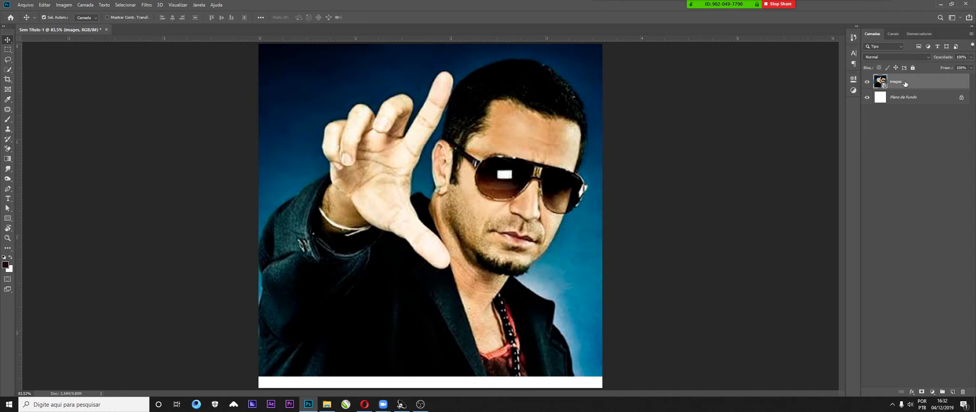
{"action": "left_click_drag", "start_coordinate": [537, 190], "coordinate": [538, 202]}
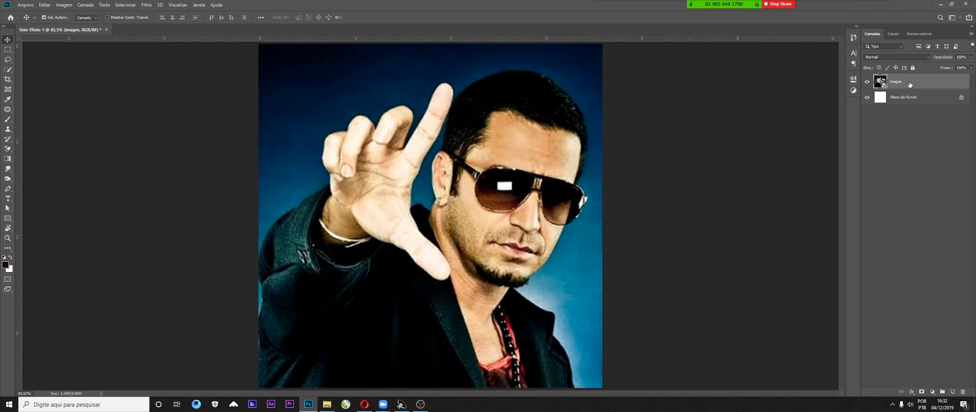
Step: Apply a Hue/Saturation smart filter that turns the photo's skin green and background purple, then move the photo down and duplicate it
{"action": "key", "text": "ctrl+u"}
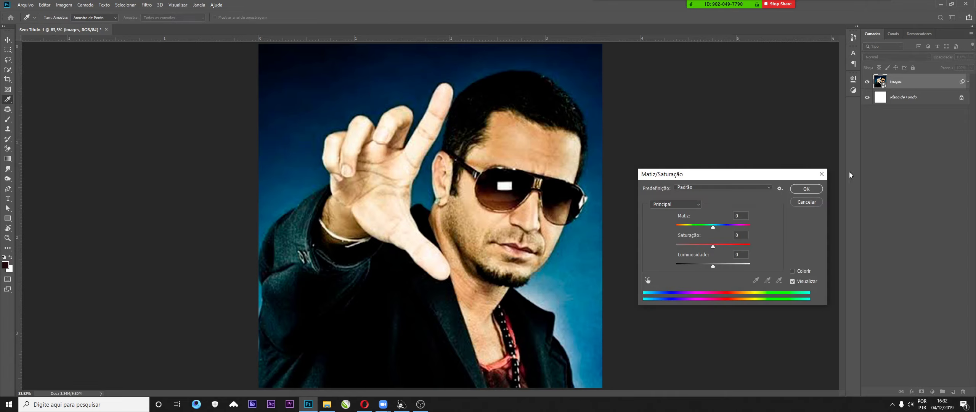
{"action": "left_click_drag", "start_coordinate": [713, 228], "coordinate": [732, 230]}
{"action": "left_click", "coordinate": [806, 189]}
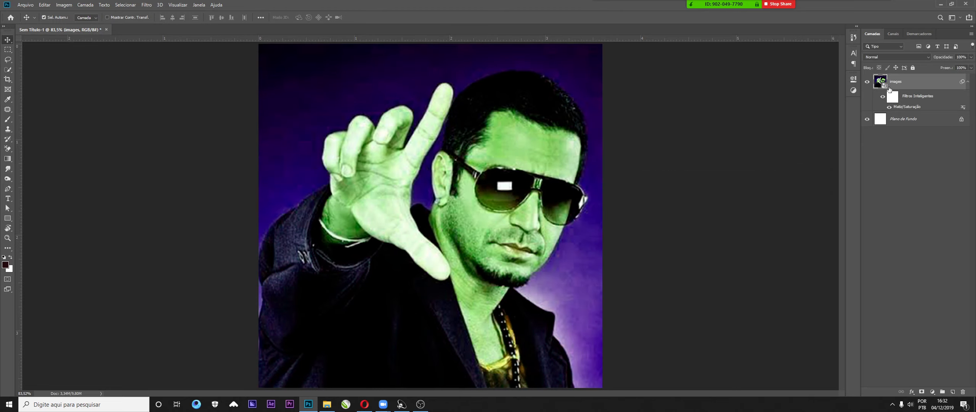
{"action": "left_click_drag", "start_coordinate": [506, 147], "coordinate": [506, 223]}
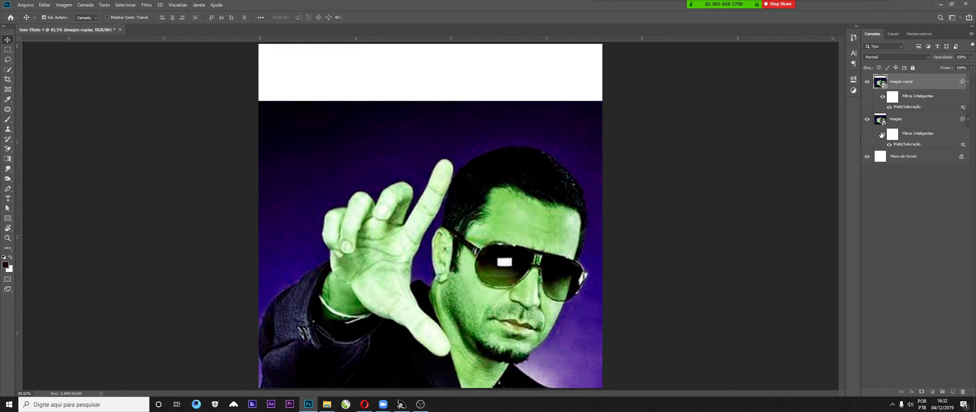
Step: Clear the smart filters from the lower photo layer, leaving the Hue/Saturation smart filter only on its duplicate
{"action": "key", "text": "ctrl+j"}
{"action": "right_click", "coordinate": [921, 141]}
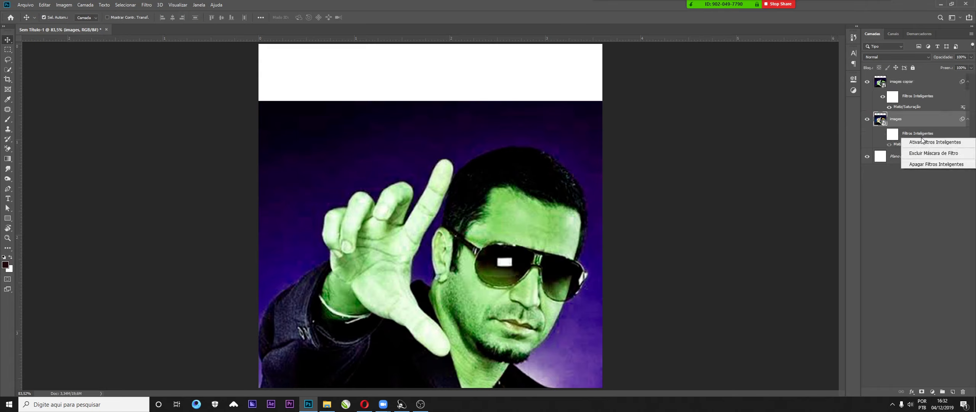
{"action": "left_click", "coordinate": [922, 166]}
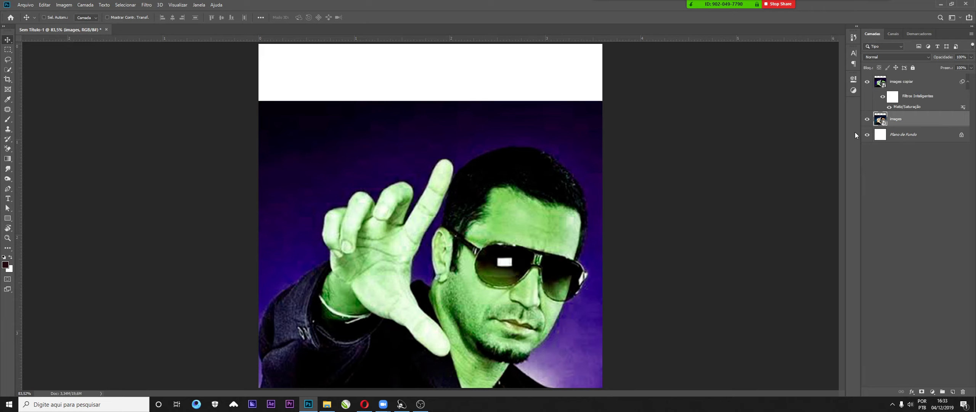
Step: Offset the unfiltered and filtered photo copies vertically for comparison, and delete the filtered duplicate
{"action": "key", "text": "ctrl+t"}
{"action": "mouse_move", "coordinate": [549, 263]}
{"action": "left_mouse_down"}
{"action": "mouse_move", "coordinate": [551, 183]}
{"action": "mouse_move", "coordinate": [553, 263]}
{"action": "left_mouse_up"}
{"action": "key", "text": "Return"}
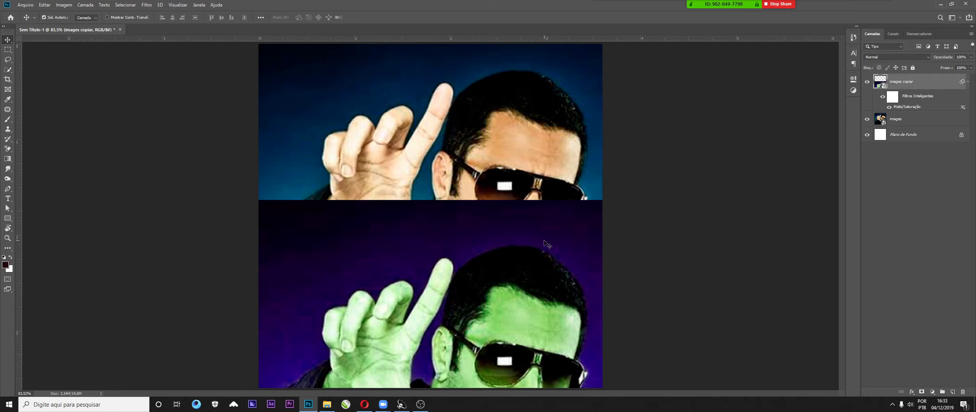
{"action": "left_click_drag", "start_coordinate": [549, 257], "coordinate": [549, 214]}
{"action": "key", "text": "Delete"}
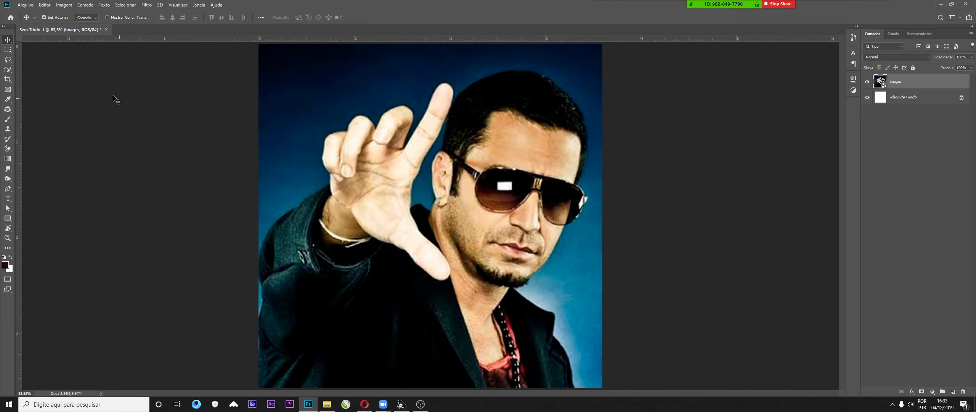
Step: Apply a Hue/Saturation smart filter to the photo that turns its skin pink and background green
{"action": "left_click", "coordinate": [69, 5]}
{"action": "mouse_move", "coordinate": [75, 33]}
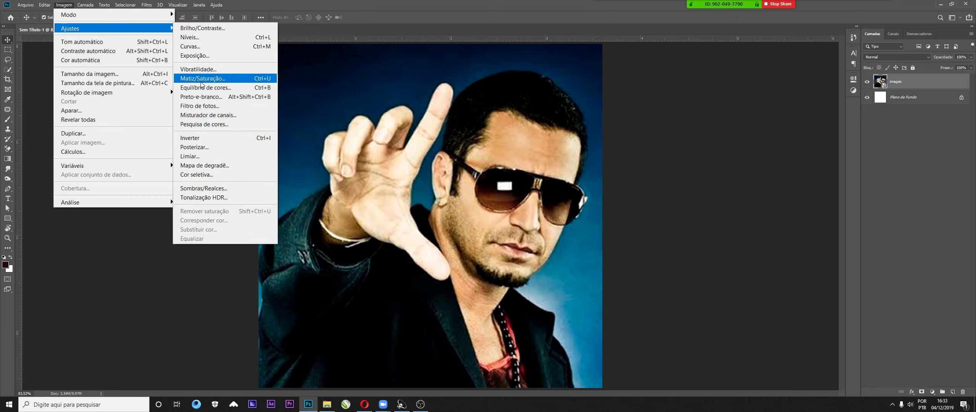
{"action": "left_click", "coordinate": [223, 79]}
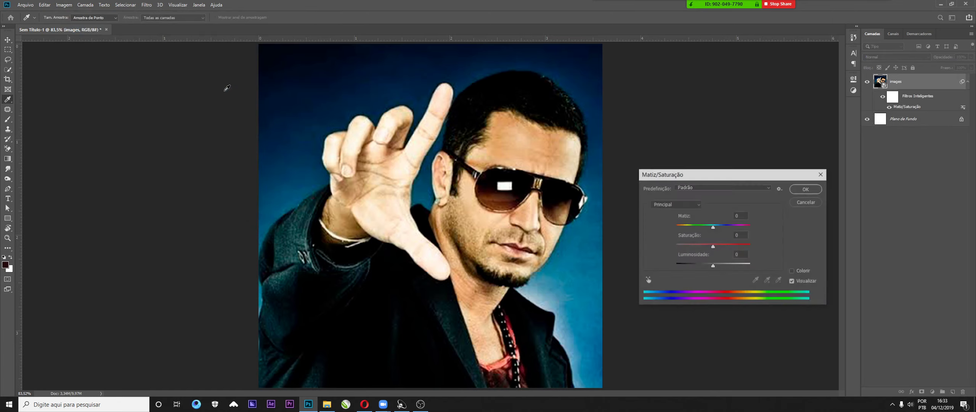
{"action": "left_click_drag", "start_coordinate": [713, 249], "coordinate": [695, 233]}
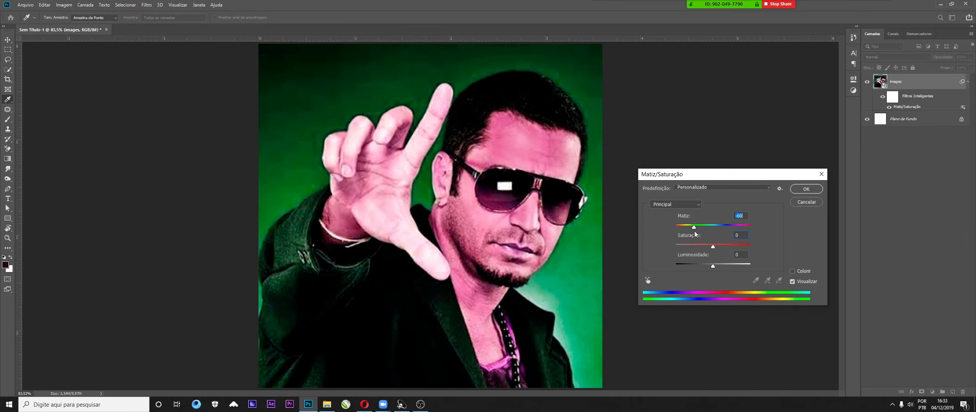
{"action": "left_click", "coordinate": [806, 189]}
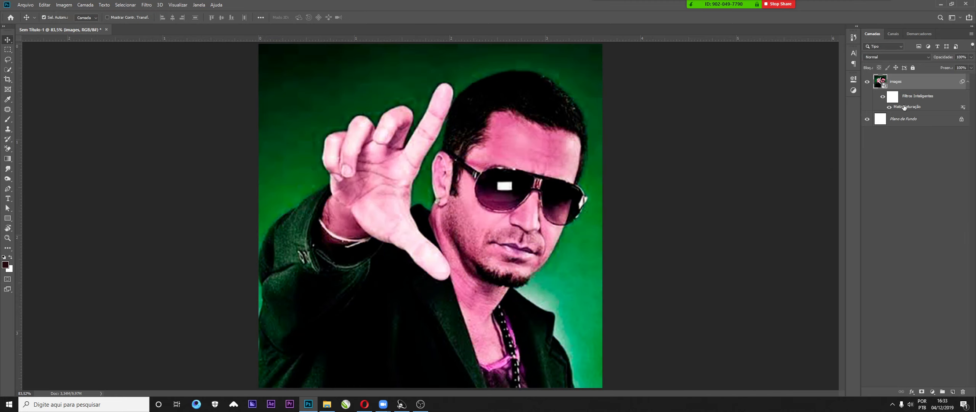
Step: Toggle the photo's smart filters off and on to compare the original and altered colors
{"action": "left_click", "coordinate": [882, 96]}
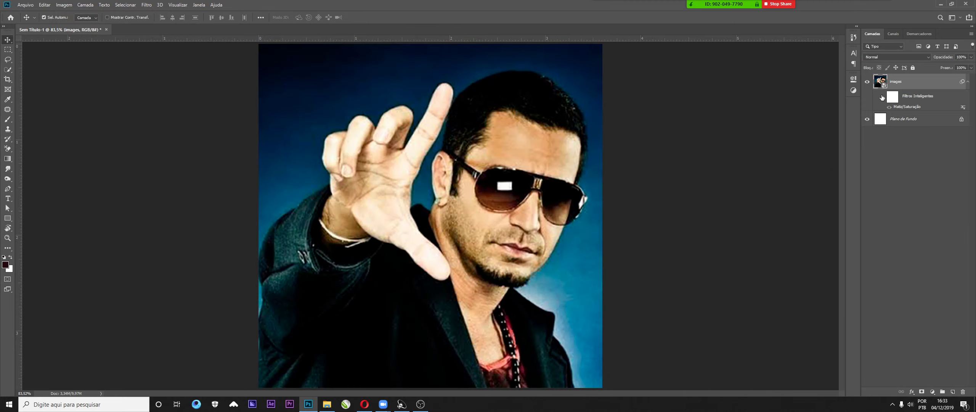
{"action": "left_click", "coordinate": [883, 96]}
{"action": "left_click", "coordinate": [882, 97]}
{"action": "left_click", "coordinate": [883, 97]}
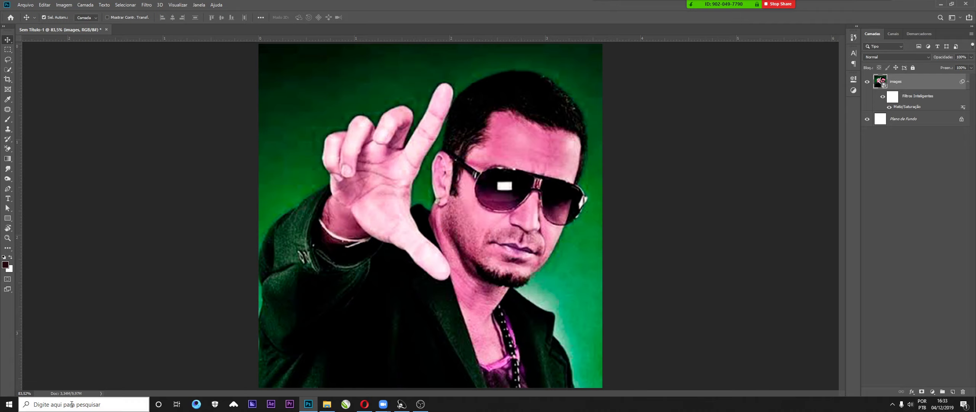
Step: Add a Hue/Saturation adjustment layer above the filtered photo, then delete it
{"action": "left_click", "coordinate": [932, 392]}
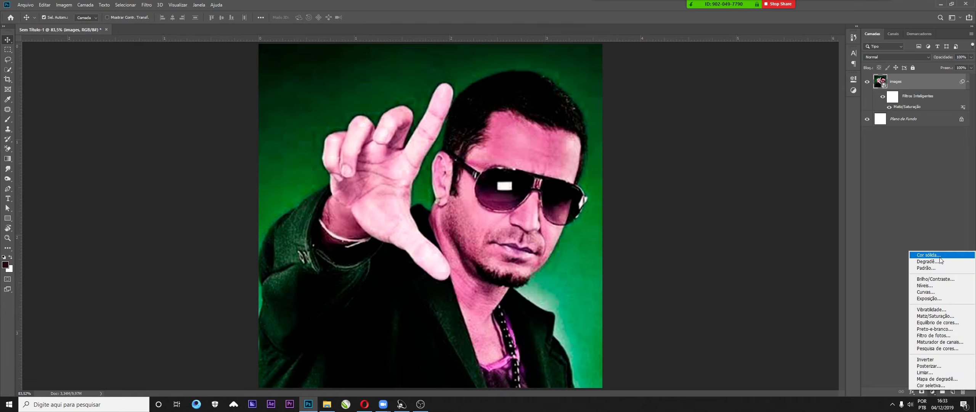
{"action": "left_click", "coordinate": [940, 319]}
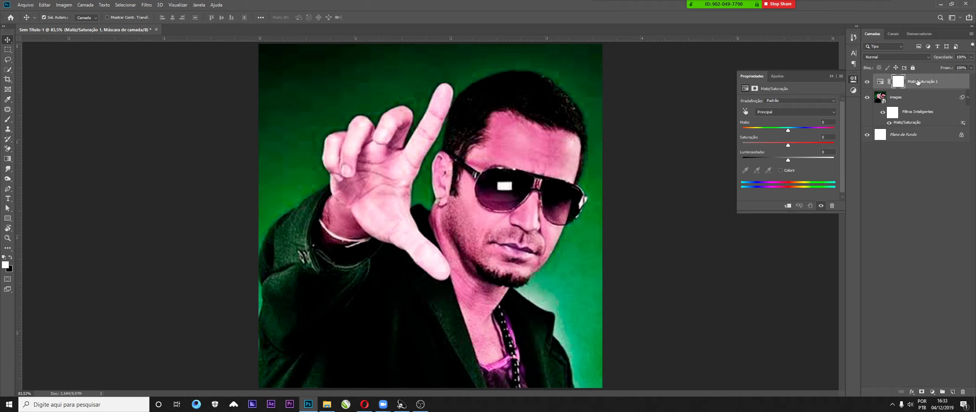
{"action": "key", "text": "Delete"}
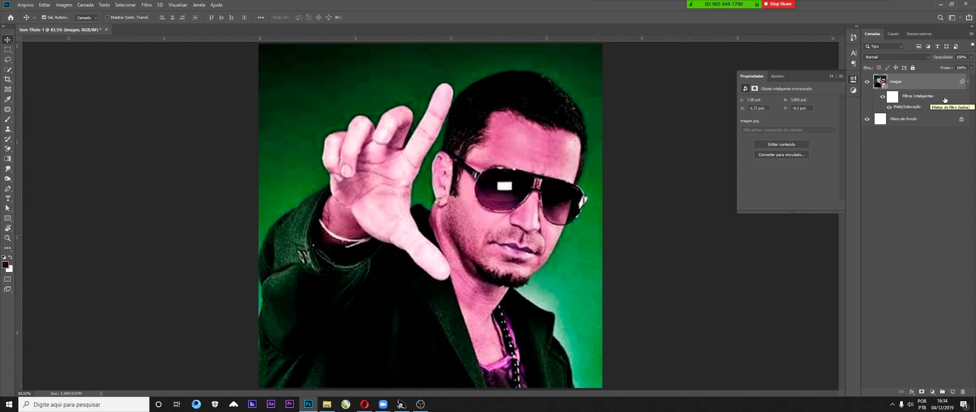
Step: Undo the recent changes back to the photo without its adjustment layer or Hue/Saturation smart filter
{"action": "key", "text": "ctrl+z"}
{"action": "key", "text": "ctrl+z"}
{"action": "key", "text": "ctrl+z"}
{"action": "key", "text": "ctrl+z"}
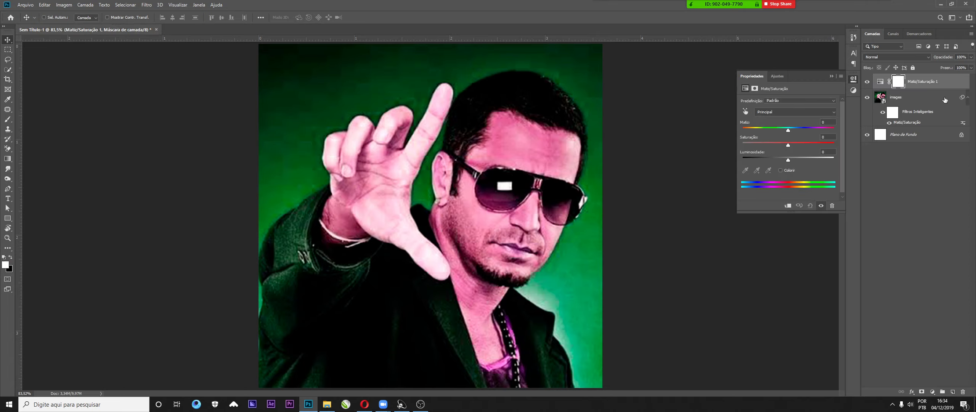
{"action": "key", "text": "ctrl+z"}
{"action": "key", "text": "ctrl+z"}
{"action": "key", "text": "ctrl+z"}
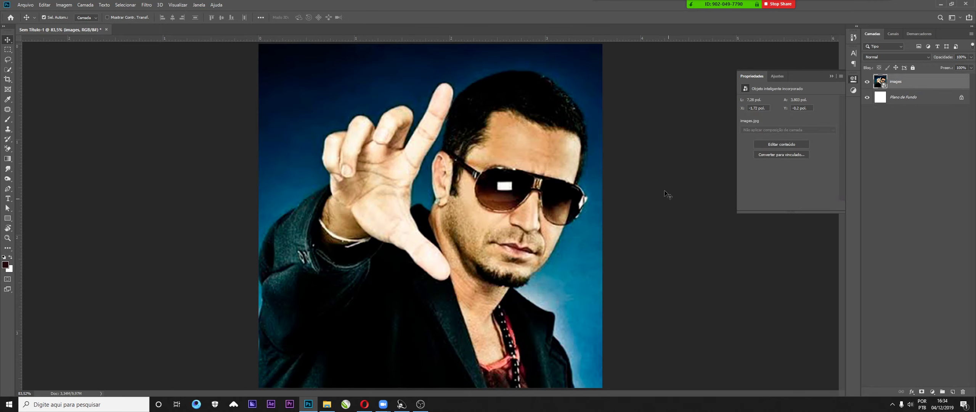
Step: Add a Black & White adjustment layer above the photo, then delete it
{"action": "left_click", "coordinate": [933, 391]}
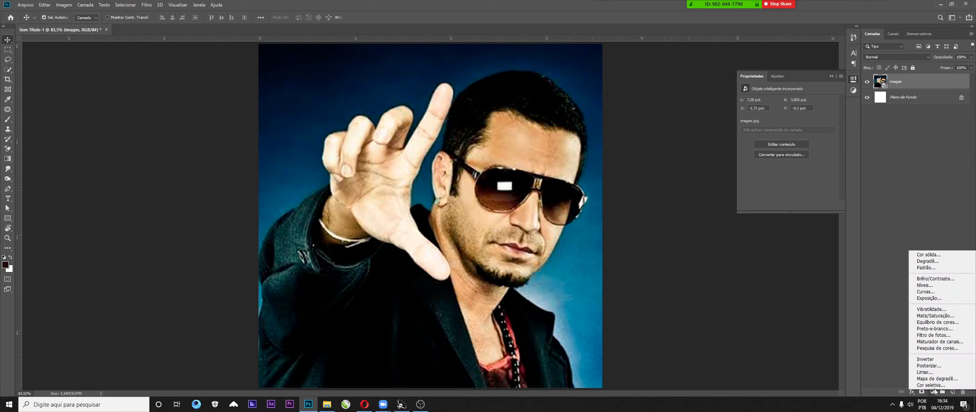
{"action": "left_click", "coordinate": [933, 328]}
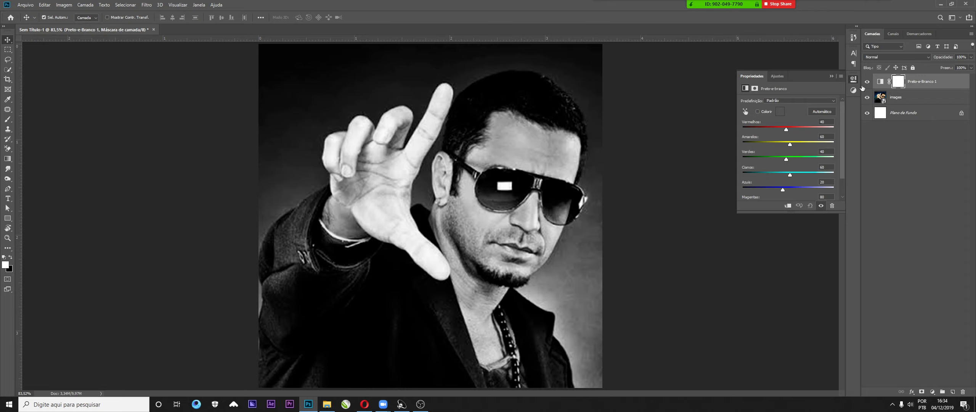
{"action": "left_click", "coordinate": [897, 98]}
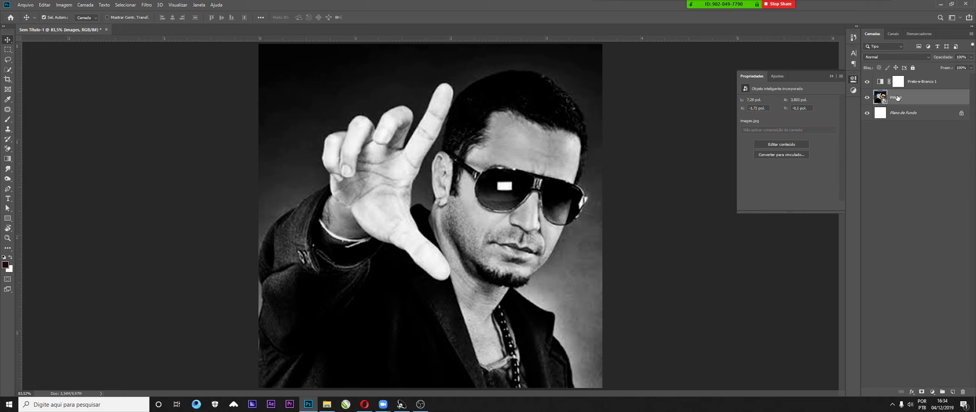
{"action": "left_click", "coordinate": [910, 83]}
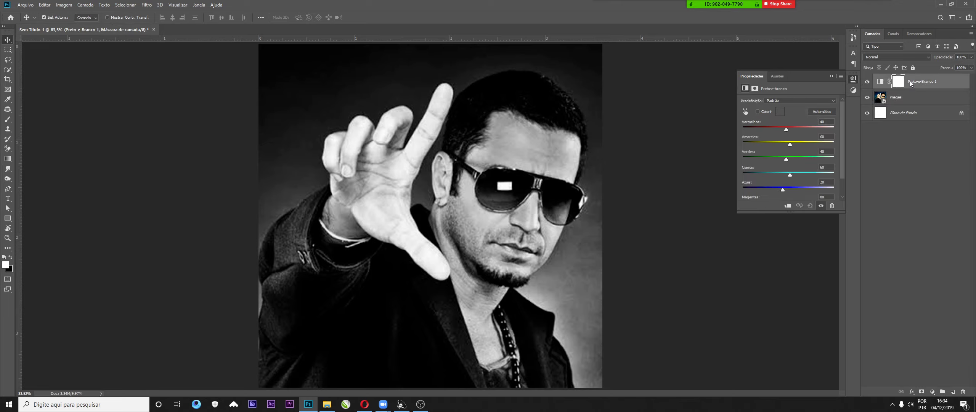
{"action": "key", "text": "Delete"}
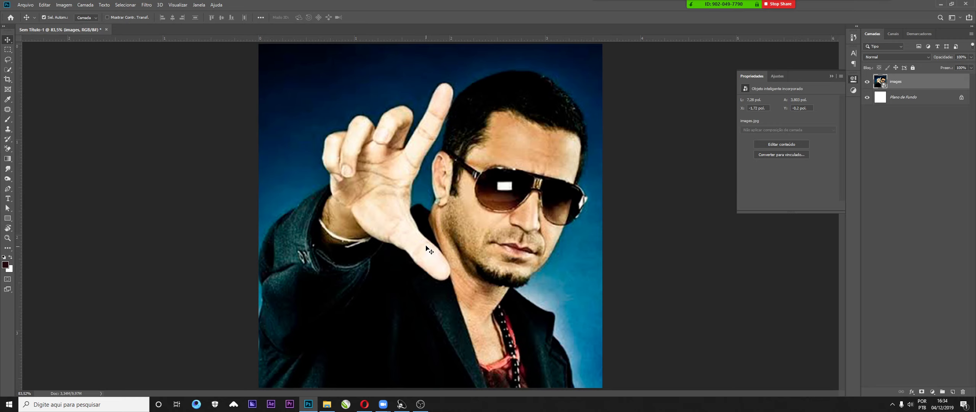
Step: Select both sunglasses lenses with a freehand Lasso outline along their frame
{"action": "left_click", "coordinate": [8, 60]}
{"action": "scroll", "coordinate": [564, 241], "scroll_direction": "up", "scroll_amount": 1}
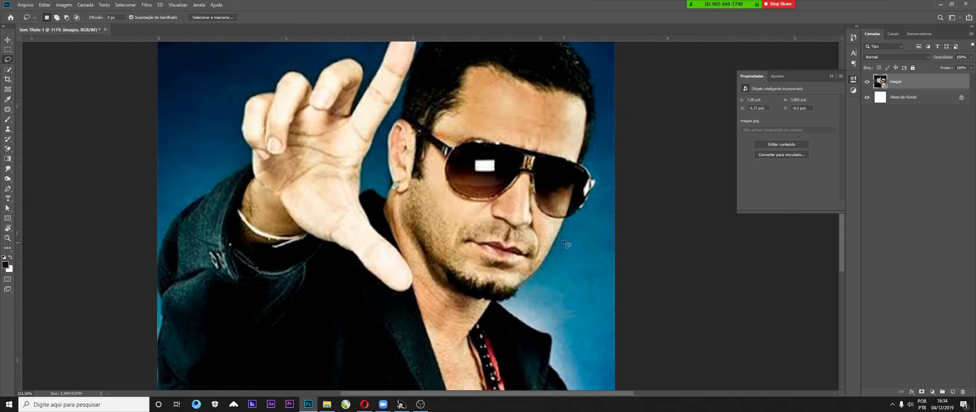
{"action": "scroll", "coordinate": [513, 171], "scroll_direction": "up", "scroll_amount": 2}
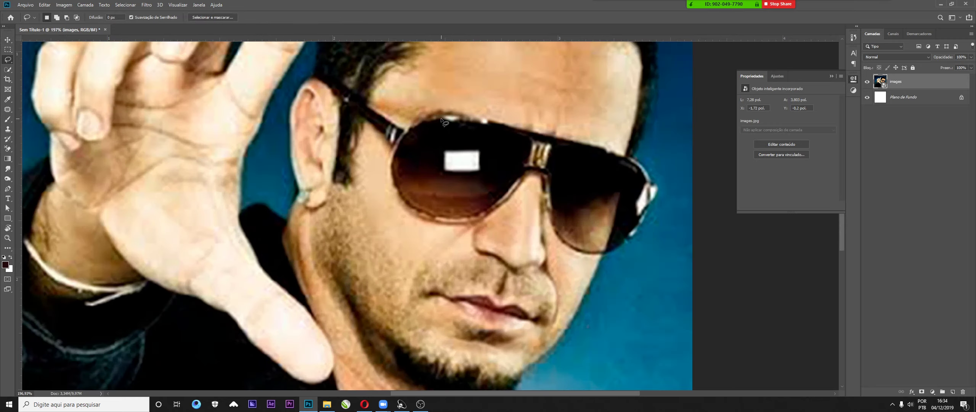
{"action": "mouse_move", "coordinate": [441, 119]}
{"action": "left_mouse_down"}
{"action": "mouse_move", "coordinate": [406, 132]}
{"action": "mouse_move", "coordinate": [390, 167]}
{"action": "left_mouse_up"}
{"action": "left_click_drag", "start_coordinate": [497, 210], "coordinate": [525, 180]}
{"action": "mouse_move", "coordinate": [641, 170]}
{"action": "left_mouse_down"}
{"action": "mouse_move", "coordinate": [579, 144]}
{"action": "mouse_move", "coordinate": [441, 119]}
{"action": "left_mouse_up"}
Step: Add a Hue/Saturation adjustment limited to the selected lenses and shift its hue to make them green
{"action": "left_click", "coordinate": [932, 391]}
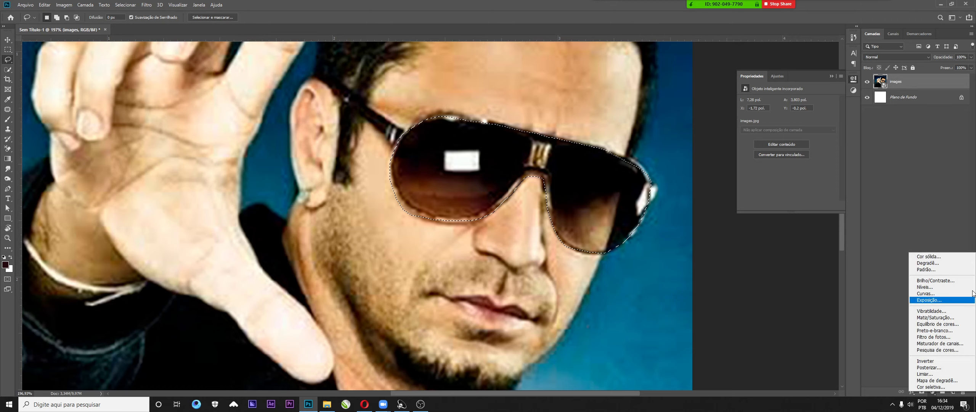
{"action": "left_click", "coordinate": [964, 318]}
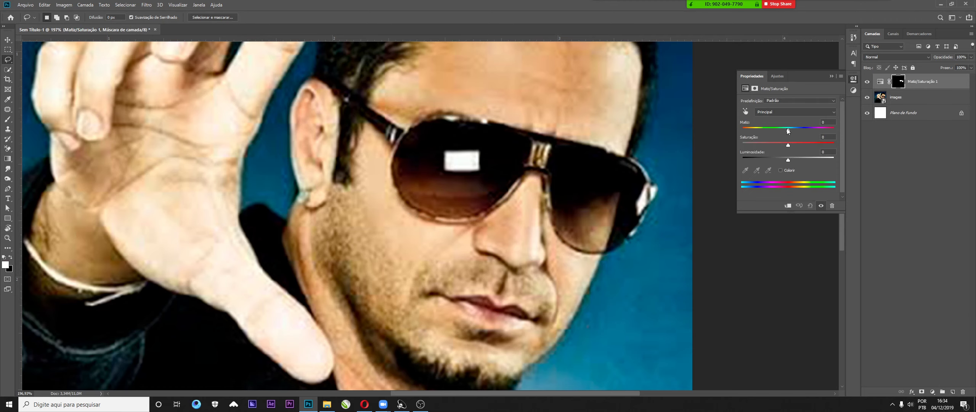
{"action": "left_click_drag", "start_coordinate": [788, 130], "coordinate": [821, 131]}
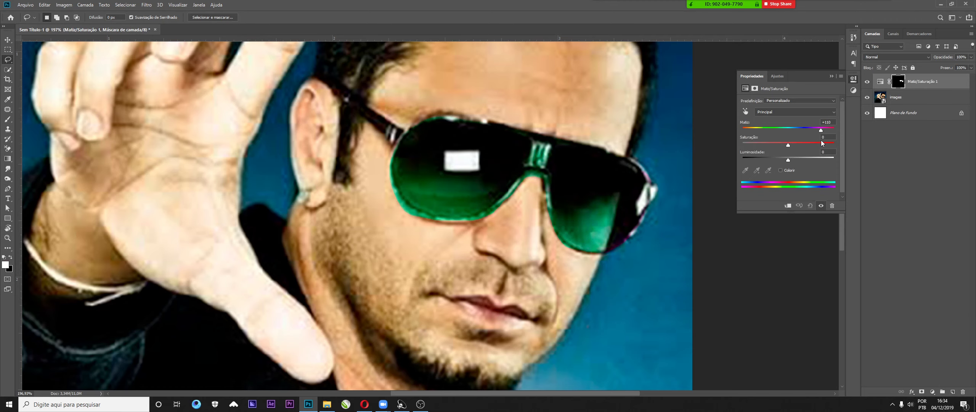
{"action": "left_click", "coordinate": [831, 76]}
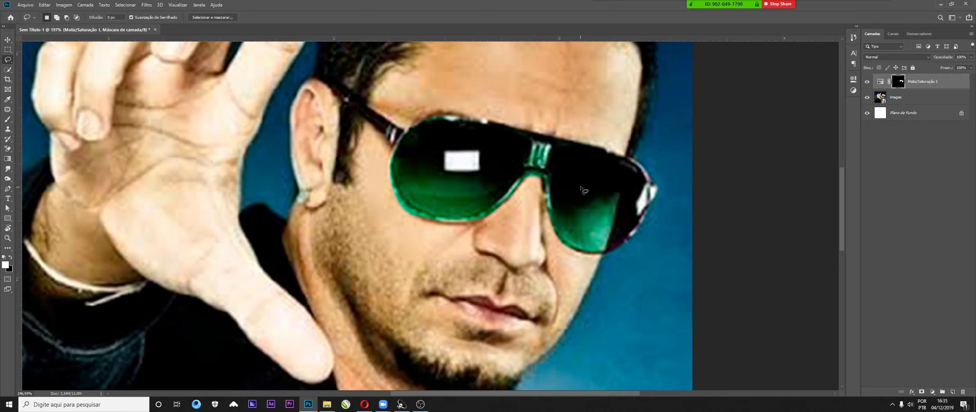
Step: Try moving the photo layer independently beneath the lens adjustment, then undo the move
{"action": "scroll", "coordinate": [583, 193], "scroll_direction": "down", "scroll_amount": 5}
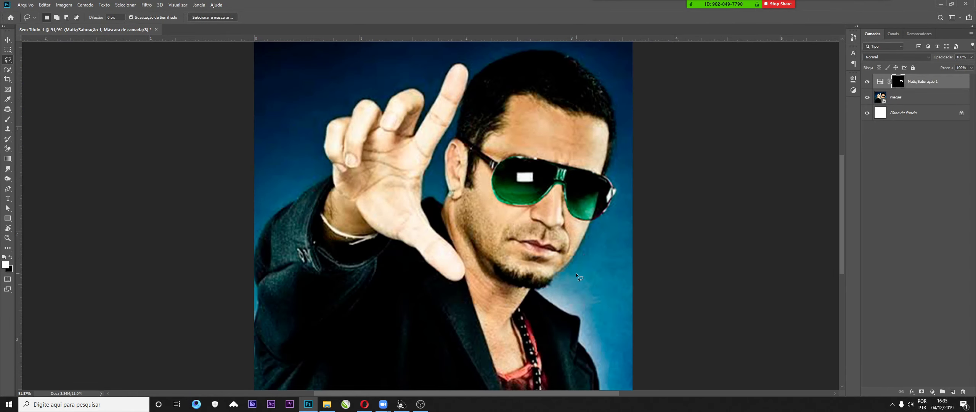
{"action": "left_click", "coordinate": [891, 100]}
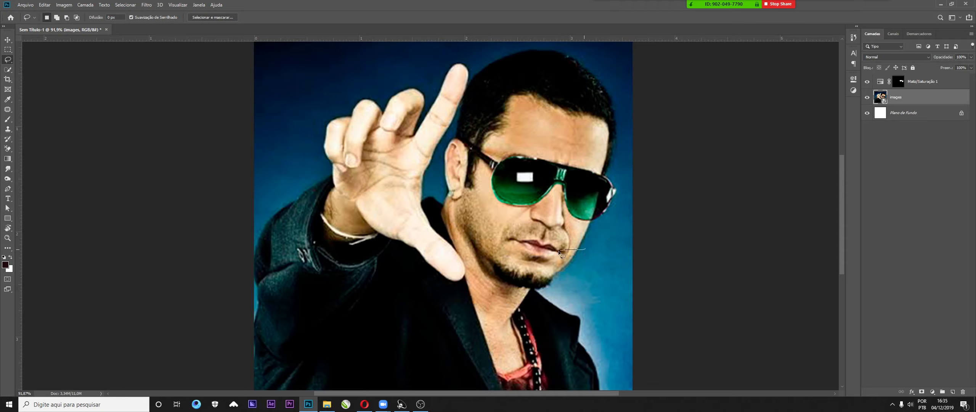
{"action": "left_click_drag", "start_coordinate": [582, 249], "coordinate": [582, 252]}
{"action": "left_click", "coordinate": [8, 40]}
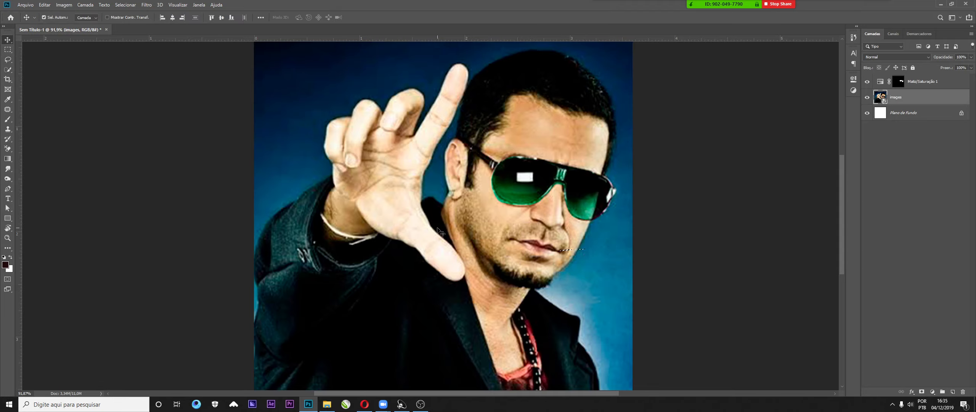
{"action": "left_click_drag", "start_coordinate": [464, 237], "coordinate": [491, 246]}
{"action": "key", "text": "ctrl+z"}
Step: Try shifting the Hue/Saturation adjustment's masked area off the sunglasses, then undo the moves
{"action": "mouse_move", "coordinate": [585, 195]}
{"action": "left_mouse_down"}
{"action": "mouse_move", "coordinate": [553, 202]}
{"action": "mouse_move", "coordinate": [342, 98]}
{"action": "mouse_move", "coordinate": [595, 114]}
{"action": "mouse_move", "coordinate": [595, 213]}
{"action": "mouse_move", "coordinate": [528, 268]}
{"action": "mouse_move", "coordinate": [406, 225]}
{"action": "mouse_move", "coordinate": [396, 152]}
{"action": "mouse_move", "coordinate": [574, 111]}
{"action": "mouse_move", "coordinate": [582, 199]}
{"action": "left_mouse_up"}
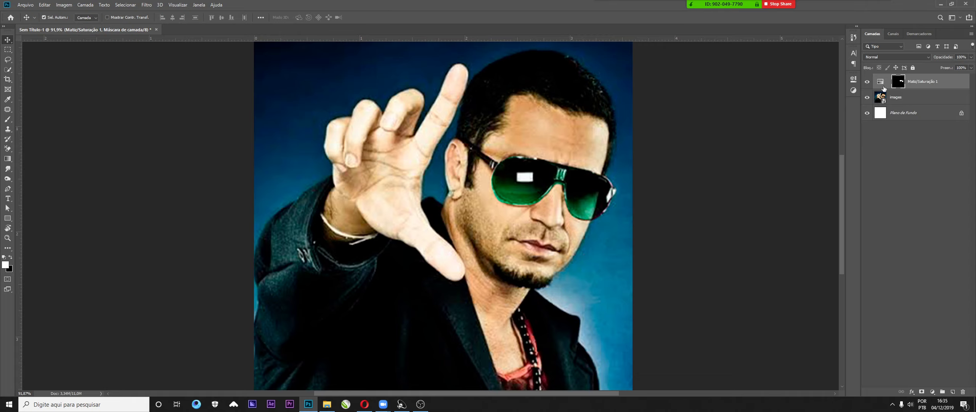
{"action": "left_click_drag", "start_coordinate": [542, 182], "coordinate": [578, 226]}
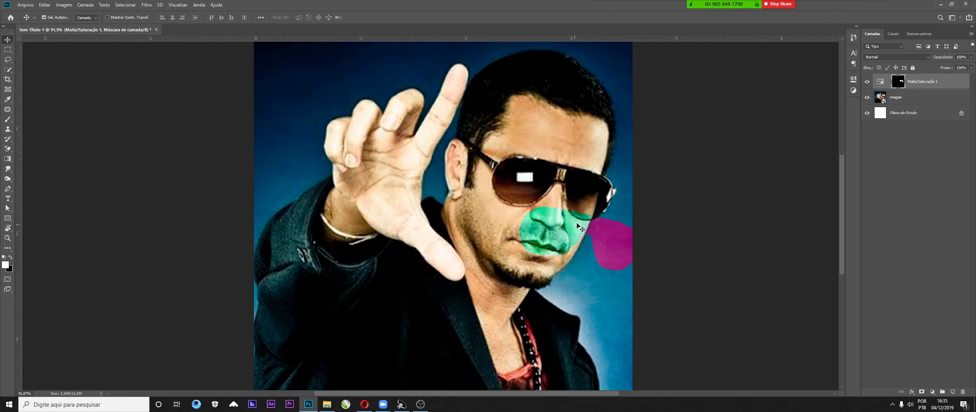
{"action": "key", "text": "ctrl+z"}
{"action": "left_click", "coordinate": [882, 83]}
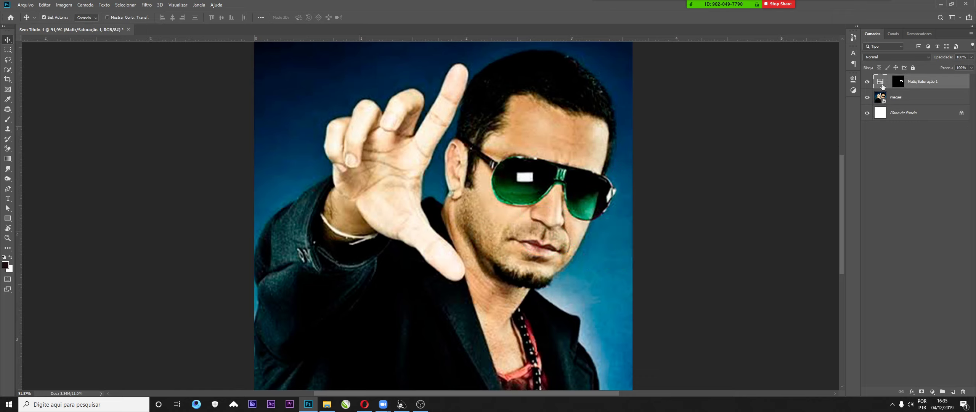
{"action": "left_click_drag", "start_coordinate": [581, 195], "coordinate": [526, 214]}
{"action": "key", "text": "ctrl+z"}
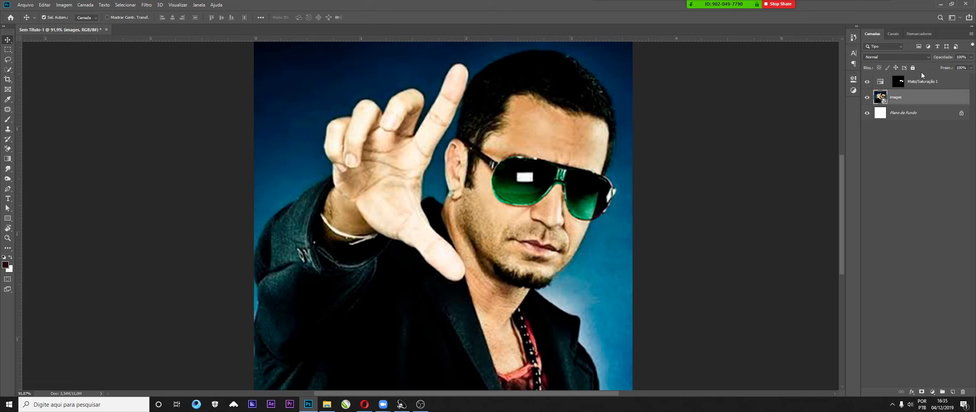
Step: Delete the Hue/Saturation adjustment layer and duplicate the photo layer
{"action": "left_click", "coordinate": [923, 79]}
{"action": "key", "text": "Delete"}
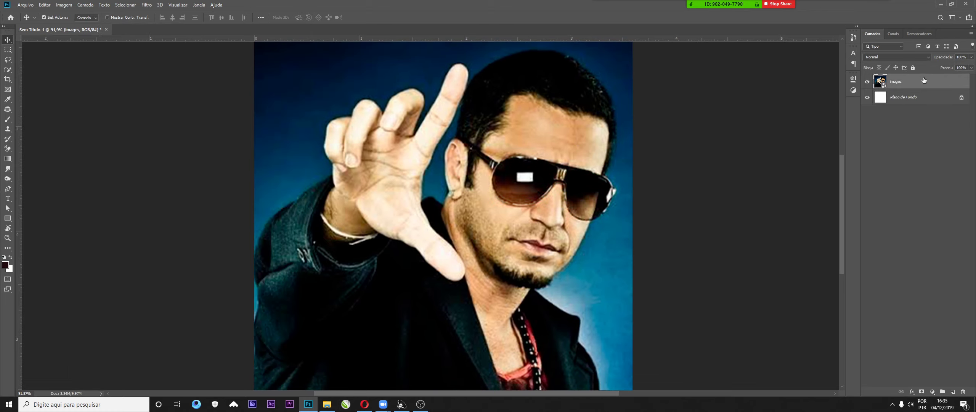
{"action": "key", "text": "ctrl+j"}
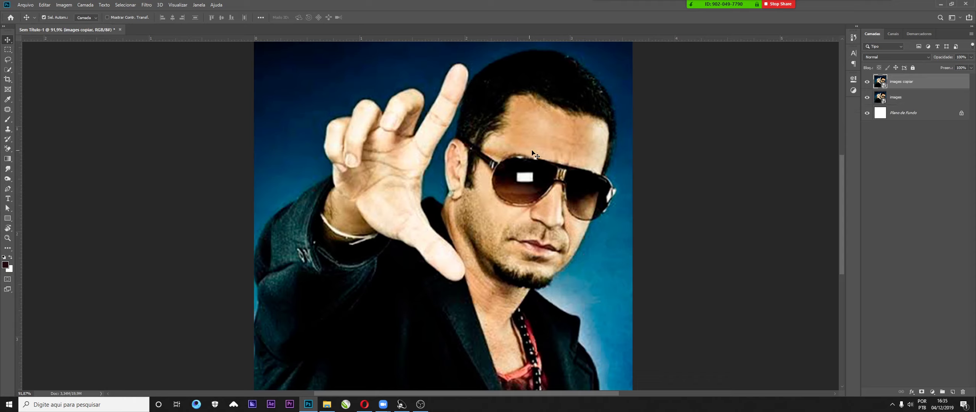
Step: Lasso the sunglasses on the photo copy, mask the copy to that selection, and hide the original photo layer
{"action": "left_click", "coordinate": [7, 60]}
{"action": "mouse_move", "coordinate": [535, 168]}
{"action": "left_mouse_down"}
{"action": "mouse_move", "coordinate": [508, 158]}
{"action": "mouse_move", "coordinate": [494, 167]}
{"action": "mouse_move", "coordinate": [501, 204]}
{"action": "mouse_move", "coordinate": [541, 203]}
{"action": "mouse_move", "coordinate": [553, 186]}
{"action": "mouse_move", "coordinate": [582, 219]}
{"action": "mouse_move", "coordinate": [608, 201]}
{"action": "mouse_move", "coordinate": [612, 186]}
{"action": "mouse_move", "coordinate": [590, 170]}
{"action": "mouse_move", "coordinate": [498, 162]}
{"action": "left_mouse_up"}
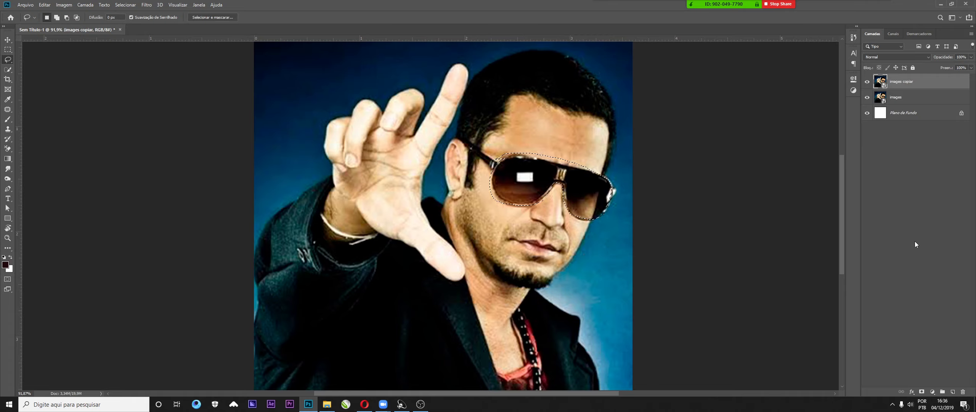
{"action": "left_click", "coordinate": [925, 391]}
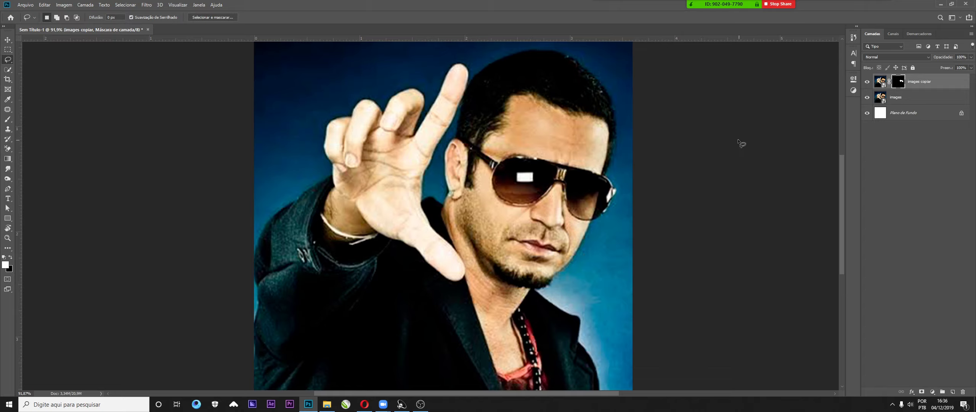
{"action": "left_click", "coordinate": [867, 97]}
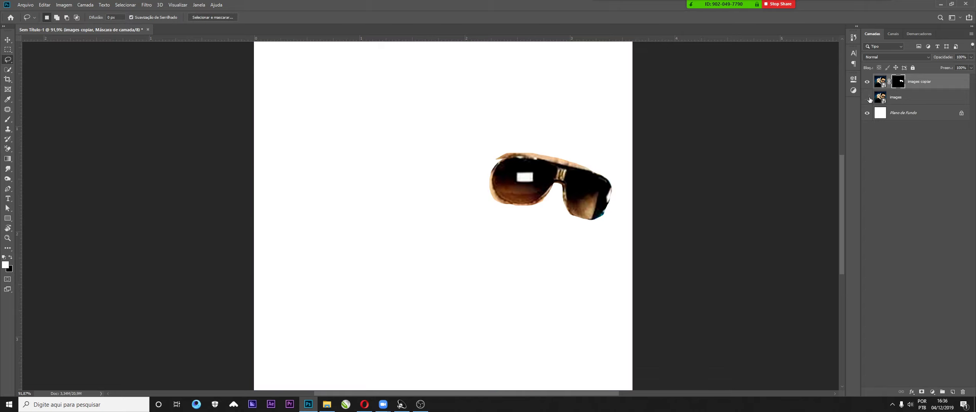
Step: Try moving the masked sunglasses sideways across the white canvas
{"action": "left_click_drag", "start_coordinate": [534, 181], "coordinate": [472, 175]}
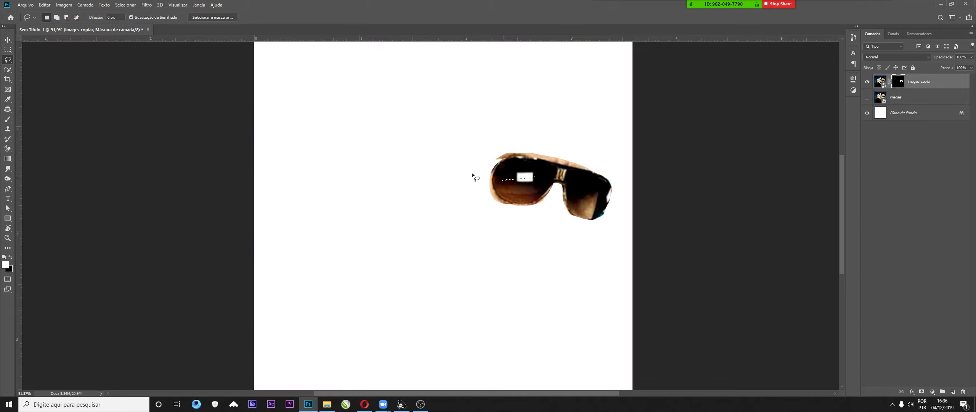
{"action": "left_click", "coordinate": [11, 43]}
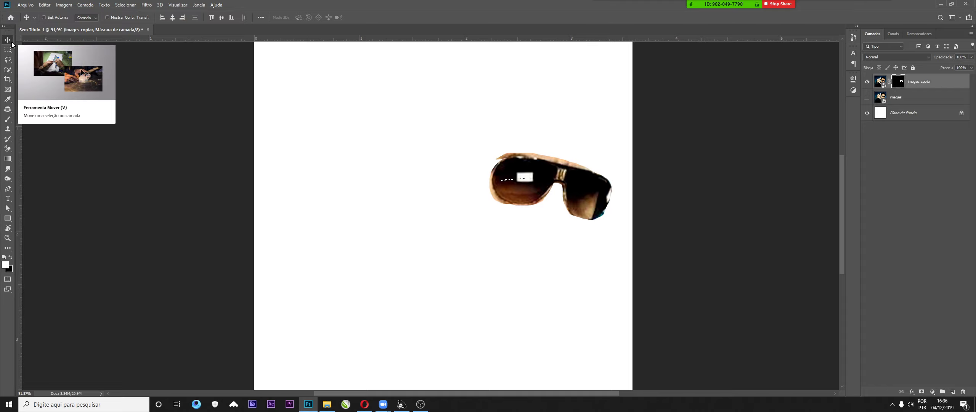
{"action": "left_click_drag", "start_coordinate": [525, 192], "coordinate": [635, 192]}
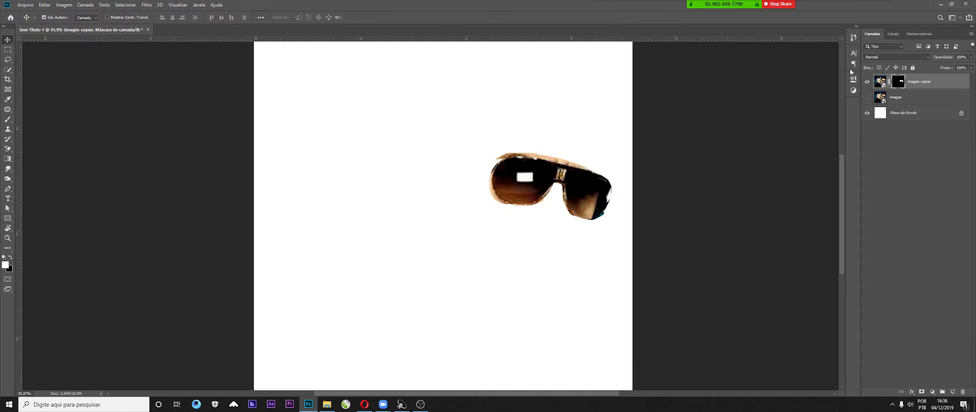
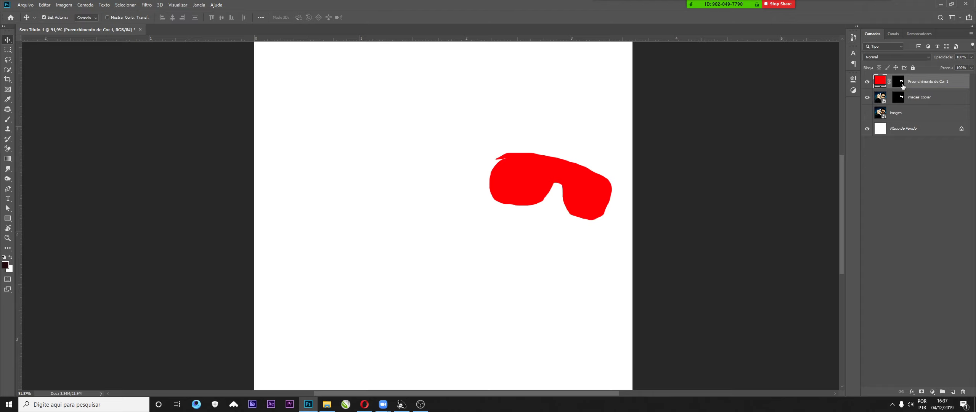
Step: Delete the red color fill layer and the masked photo copy, and show the original photo layer again
{"action": "key", "text": "Delete"}
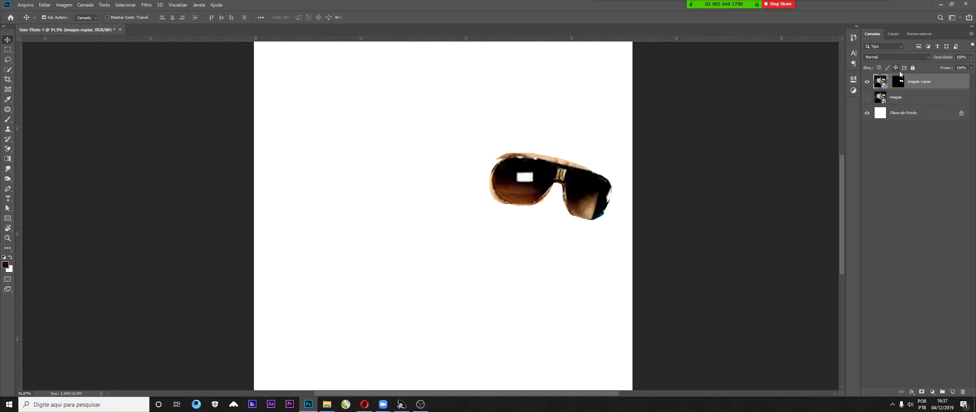
{"action": "mouse_move", "coordinate": [573, 175]}
{"action": "left_mouse_down"}
{"action": "mouse_move", "coordinate": [520, 176]}
{"action": "mouse_move", "coordinate": [571, 174]}
{"action": "left_mouse_up"}
{"action": "key", "text": "Delete"}
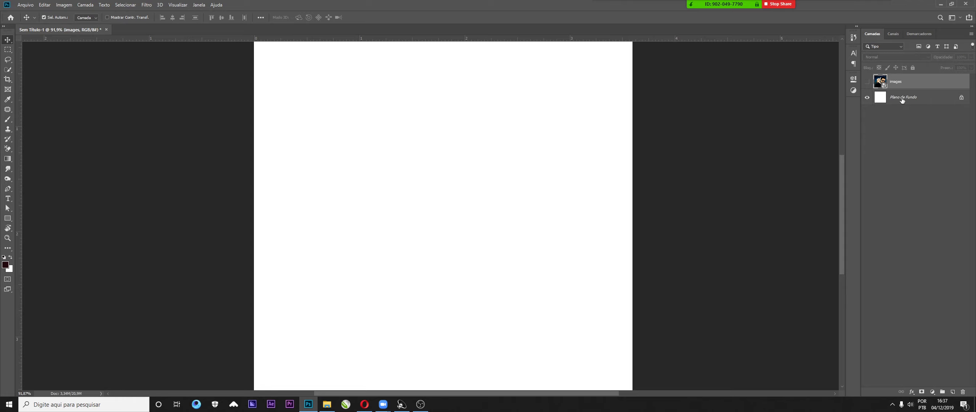
{"action": "left_click", "coordinate": [867, 82]}
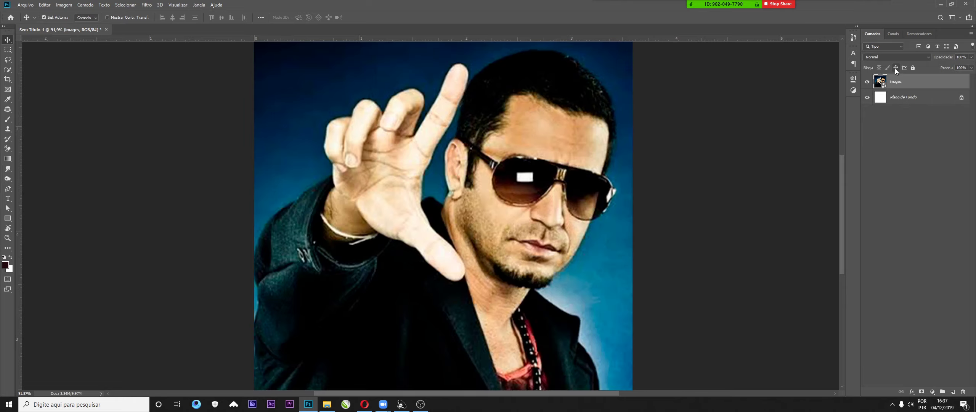
{"action": "right_click", "coordinate": [880, 82]}
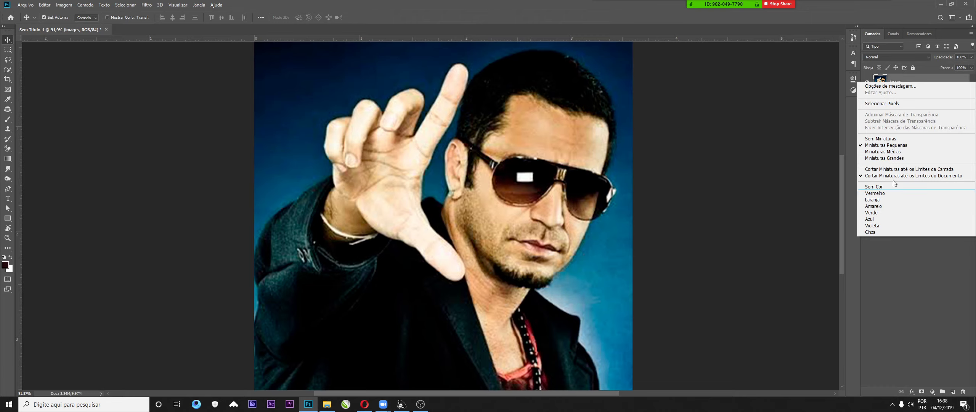
{"action": "left_click", "coordinate": [905, 263]}
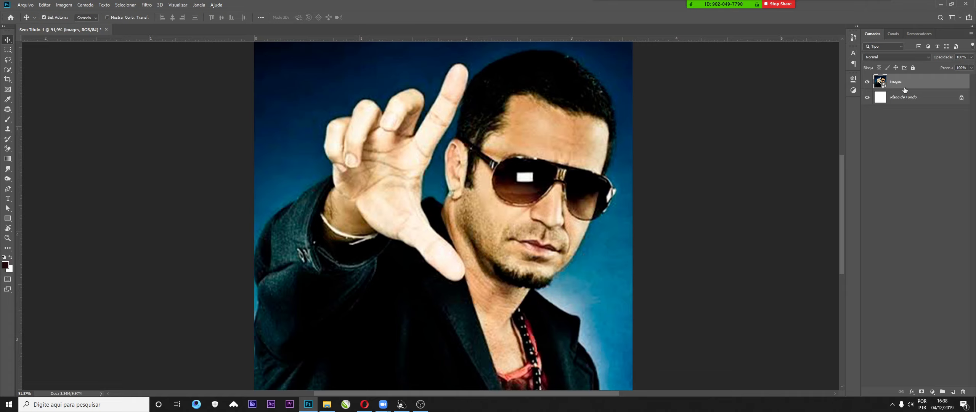
Step: Duplicate the photo layer twice and group the three photo layers under the name FUNDO
{"action": "key", "text": "ctrl+j"}
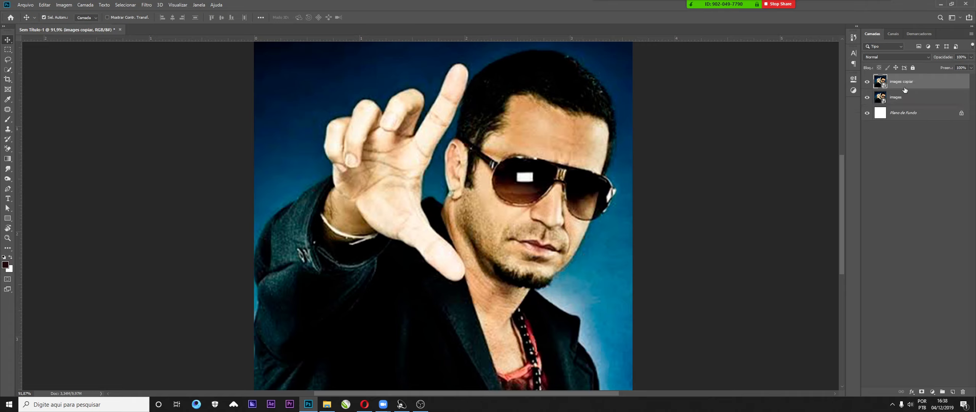
{"action": "key", "text": "ctrl+j"}
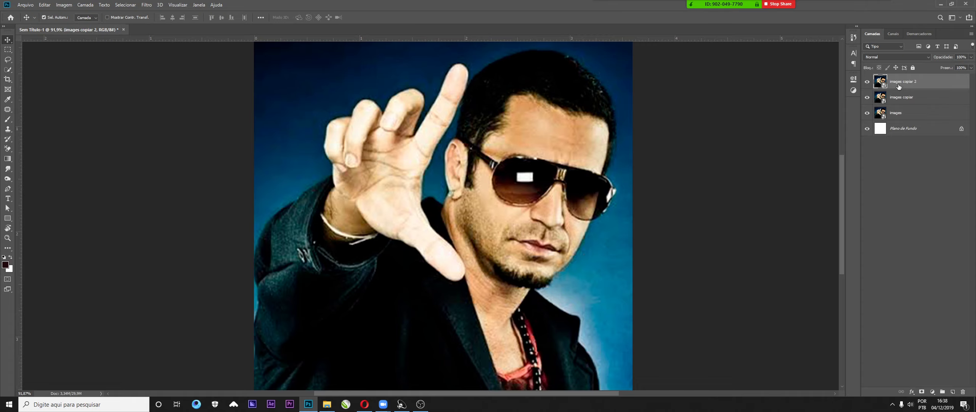
{"action": "left_click", "coordinate": [905, 114], "text": "shift"}
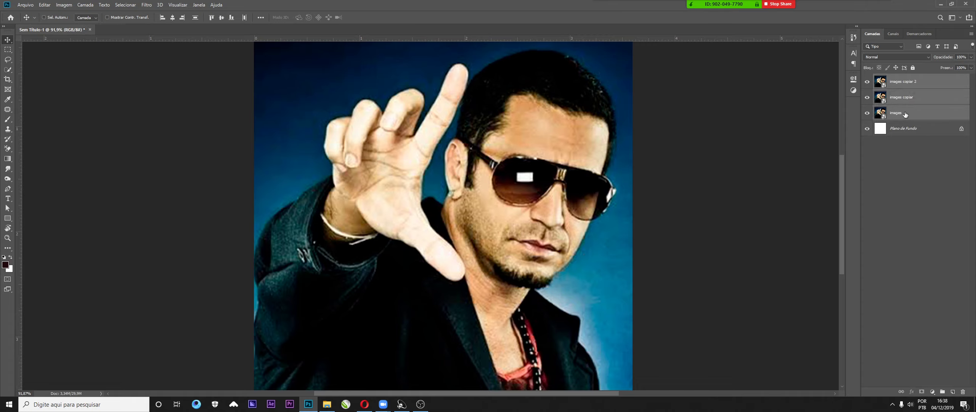
{"action": "key", "text": "ctrl+g"}
{"action": "double_click", "coordinate": [898, 79]}
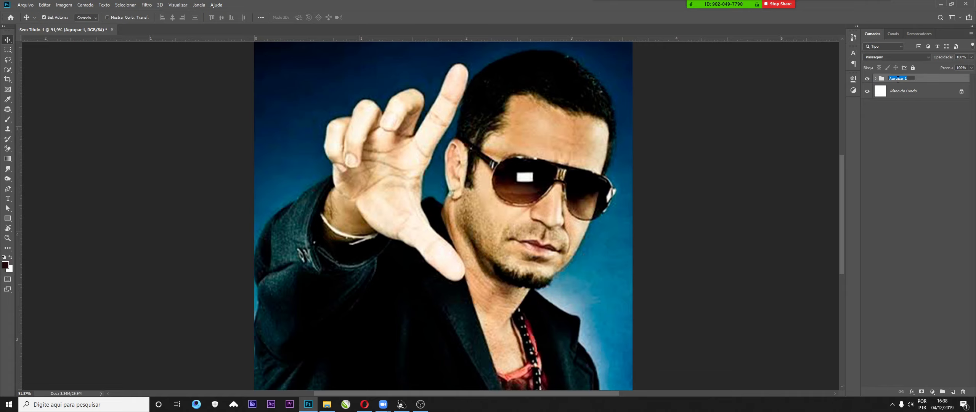
{"action": "type", "text": "FUNDO"}
{"action": "key", "text": "Return"}
Step: Add a text layer containing a first name over the hand and duplicate it four times
{"action": "left_click", "coordinate": [8, 199]}
{"action": "left_click", "coordinate": [366, 201]}
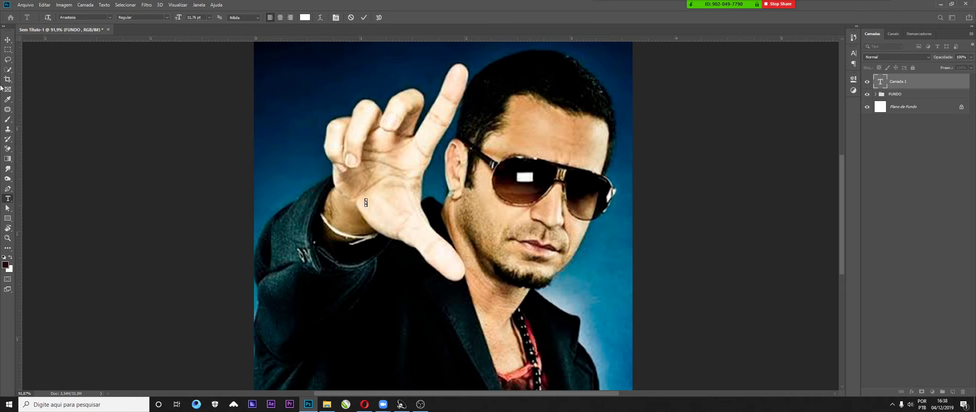
{"action": "left_click", "coordinate": [7, 40]}
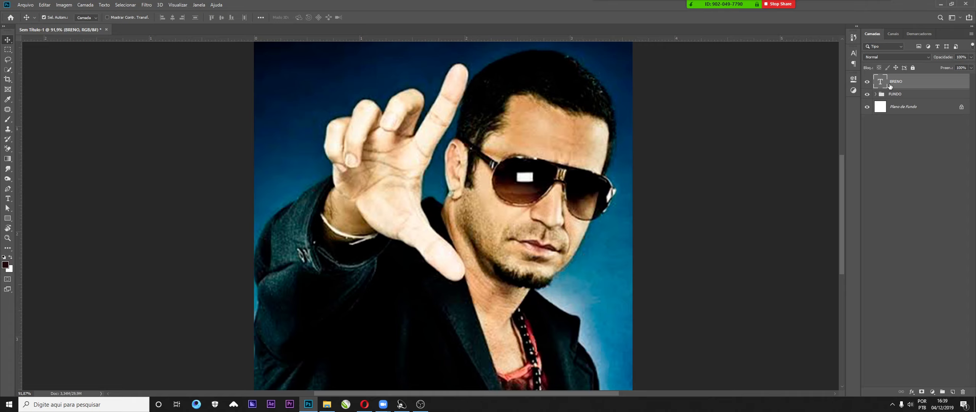
{"action": "key", "text": "ctrl+j"}
{"action": "key", "text": "ctrl+j"}
{"action": "key", "text": "ctrl+j"}
{"action": "key", "text": "ctrl+j"}
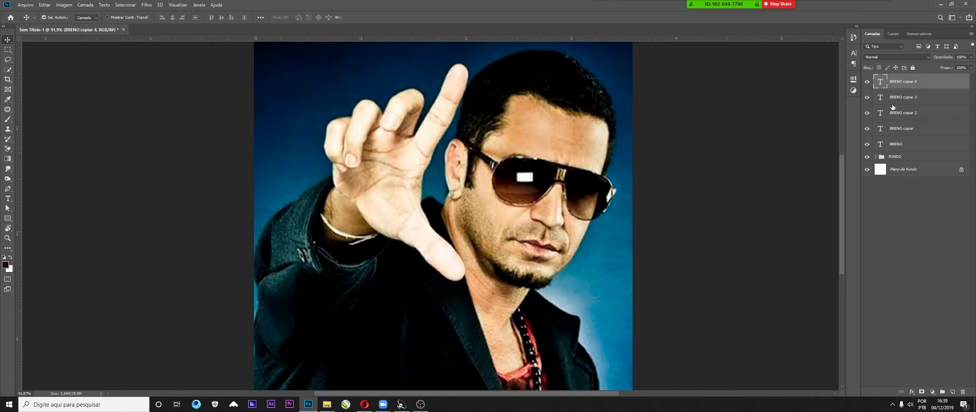
Step: Group the five text layers and name the group TEXTOS
{"action": "left_click", "coordinate": [898, 146], "text": "shift"}
{"action": "key", "text": "ctrl+g"}
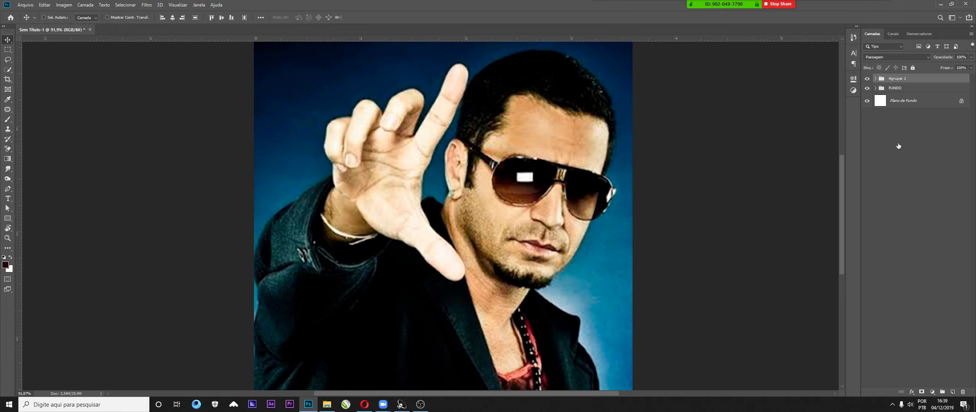
{"action": "double_click", "coordinate": [895, 78]}
{"action": "type", "text": "TE"}
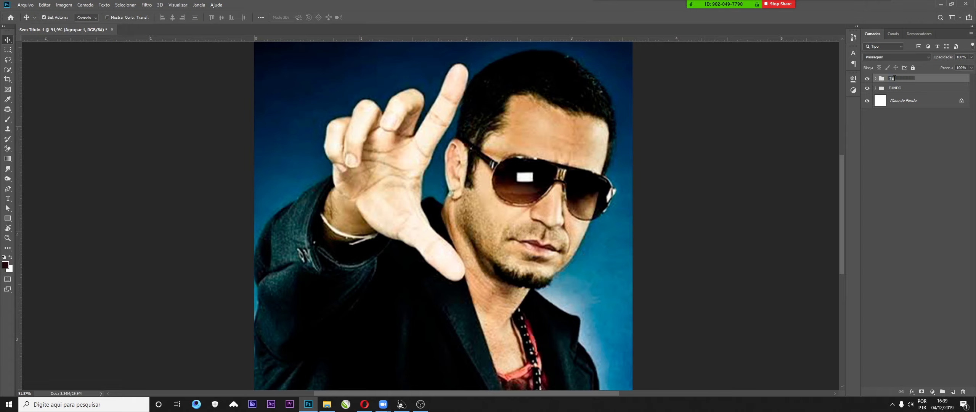
{"action": "type", "text": "XTOS"}
{"action": "key", "text": "Return"}
Step: Color-code the TEXTOS group red (Vermelho) and the FUNDO group green (Verde)
{"action": "right_click", "coordinate": [868, 79]}
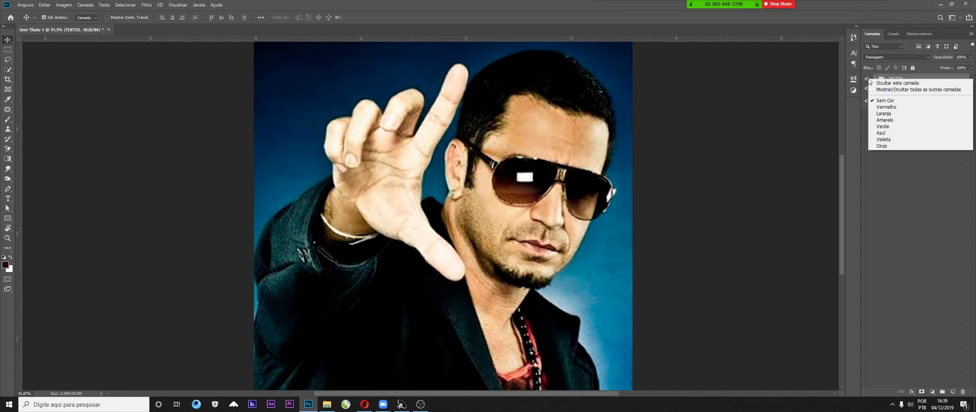
{"action": "left_click", "coordinate": [868, 79]}
{"action": "right_click", "coordinate": [865, 79]}
{"action": "left_click", "coordinate": [899, 172]}
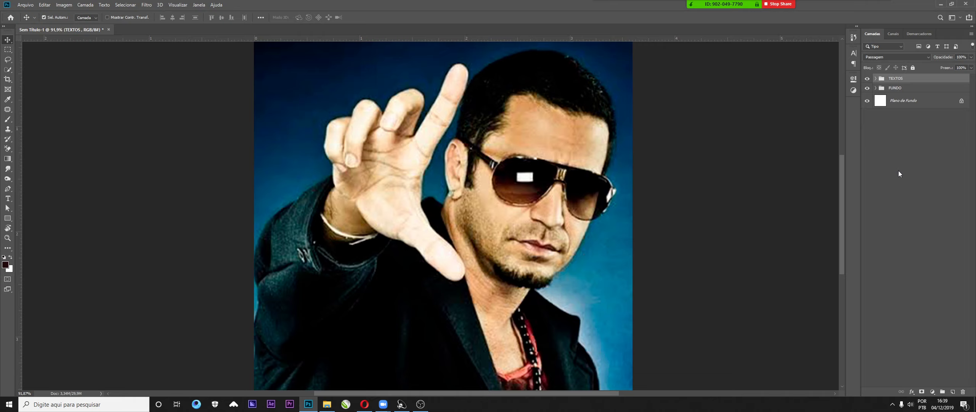
{"action": "right_click", "coordinate": [867, 80]}
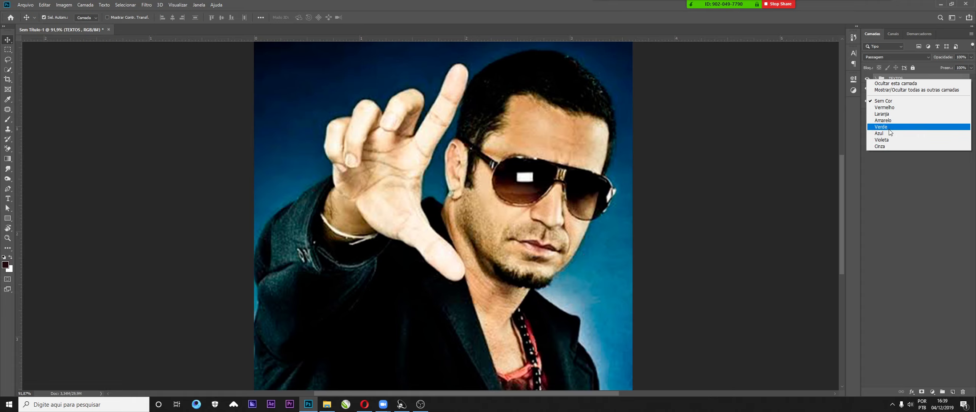
{"action": "left_click", "coordinate": [885, 107]}
{"action": "right_click", "coordinate": [867, 87]}
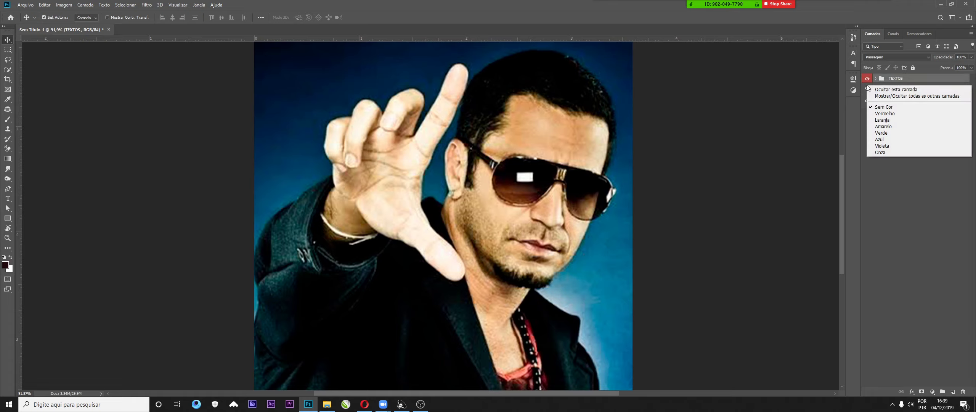
{"action": "left_click", "coordinate": [886, 133]}
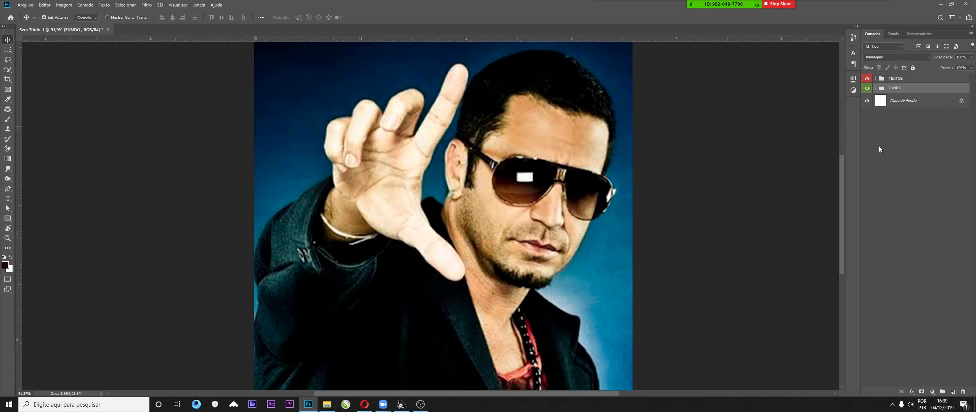
Step: Inspect the layers inside the FUNDO group and the color label options for the group
{"action": "left_click", "coordinate": [876, 88]}
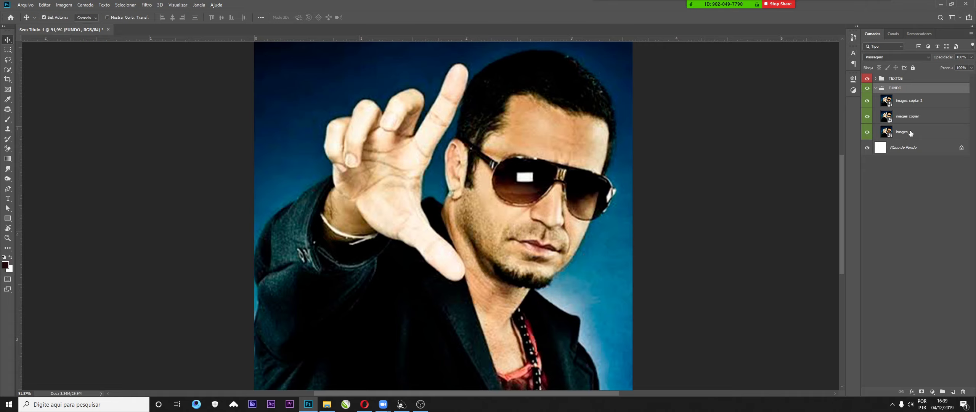
{"action": "left_click", "coordinate": [876, 88]}
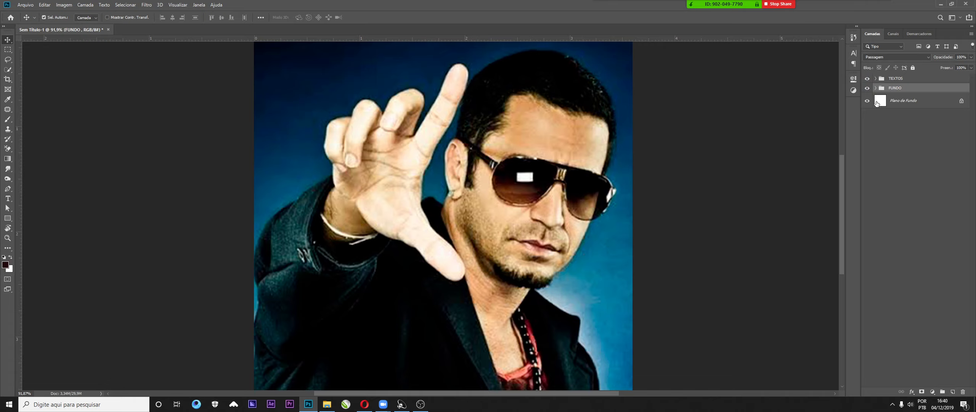
{"action": "left_click", "coordinate": [896, 78]}
{"action": "right_click", "coordinate": [868, 89]}
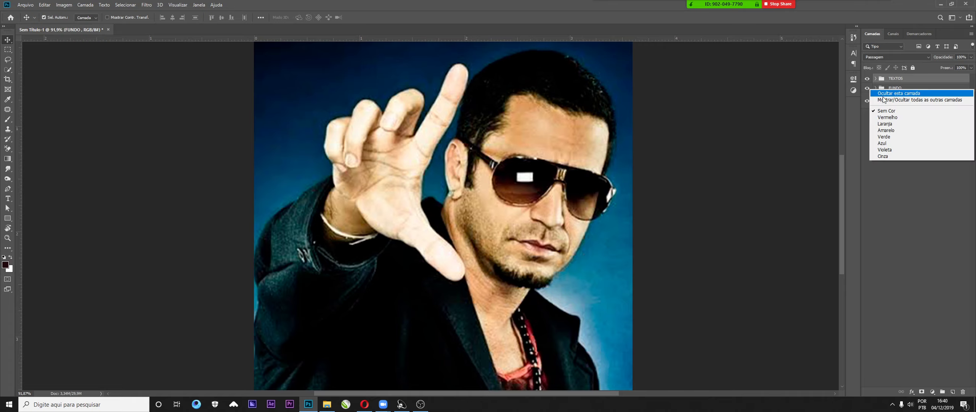
{"action": "left_click", "coordinate": [920, 186]}
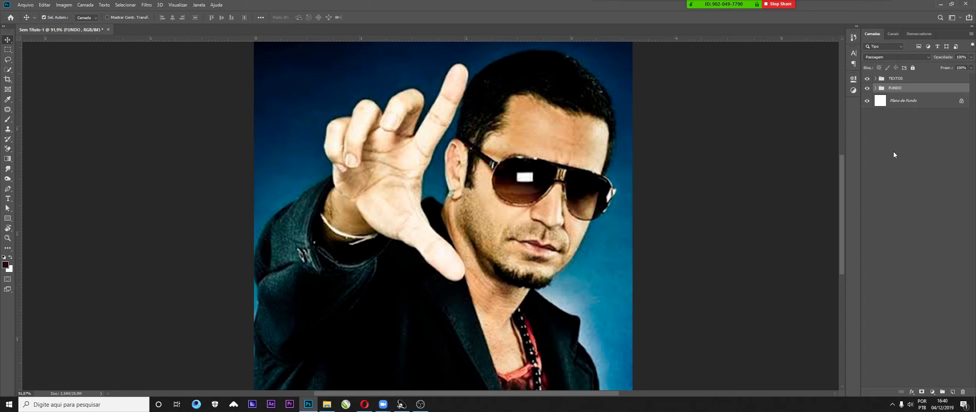
Step: Try moving the photo copies in the FUNDO group around the canvas
{"action": "left_click_drag", "start_coordinate": [538, 180], "coordinate": [469, 223]}
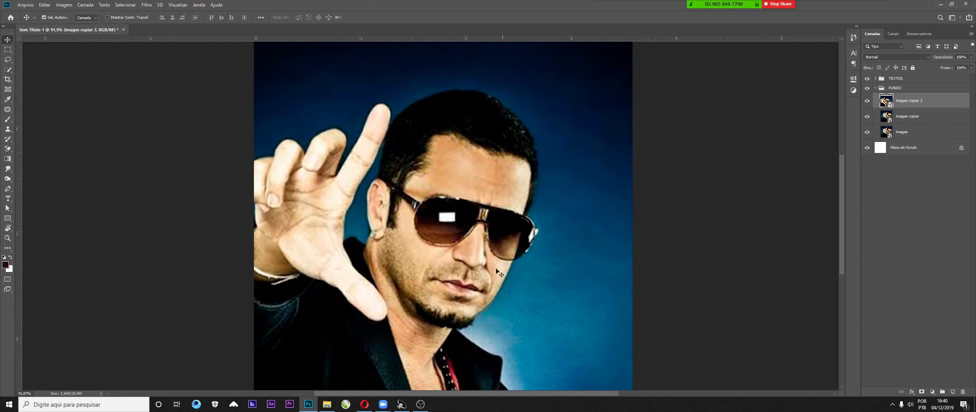
{"action": "left_click_drag", "start_coordinate": [475, 299], "coordinate": [535, 246]}
{"action": "left_click_drag", "start_coordinate": [489, 290], "coordinate": [555, 258]}
{"action": "left_click_drag", "start_coordinate": [525, 191], "coordinate": [498, 260]}
Step: Delete the two photo copies from the FUNDO group and shift the remaining photo down and left on the canvas
{"action": "key", "text": "Delete"}
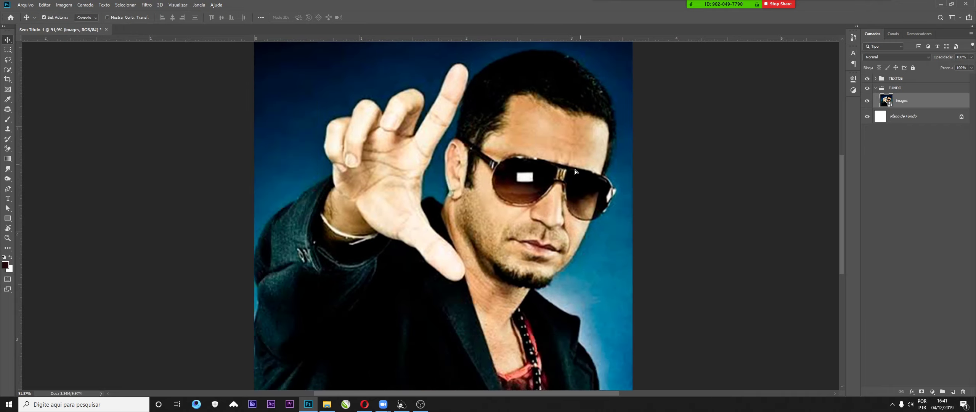
{"action": "key", "text": "Delete"}
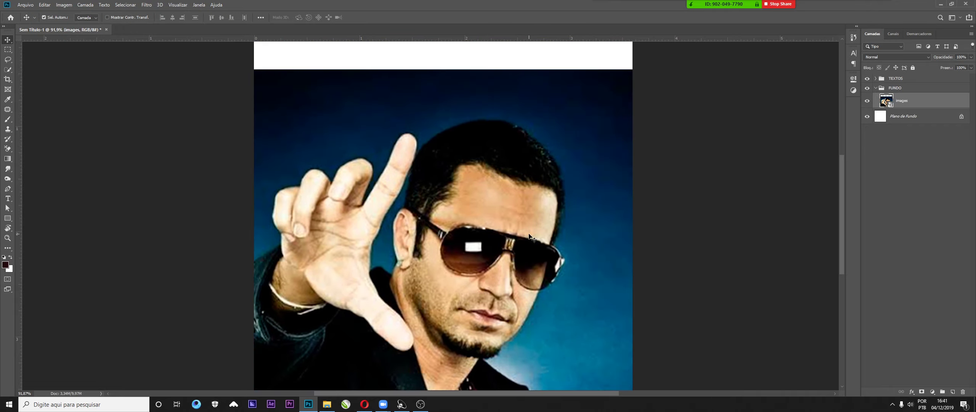
{"action": "left_click_drag", "start_coordinate": [529, 235], "coordinate": [521, 190]}
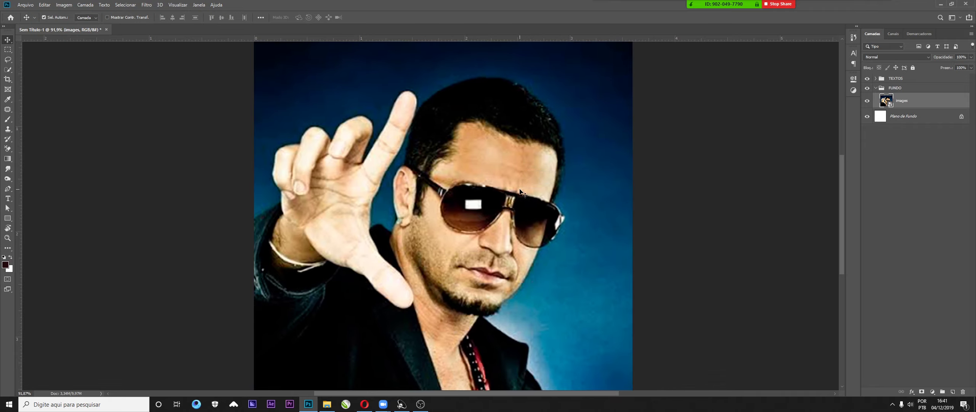